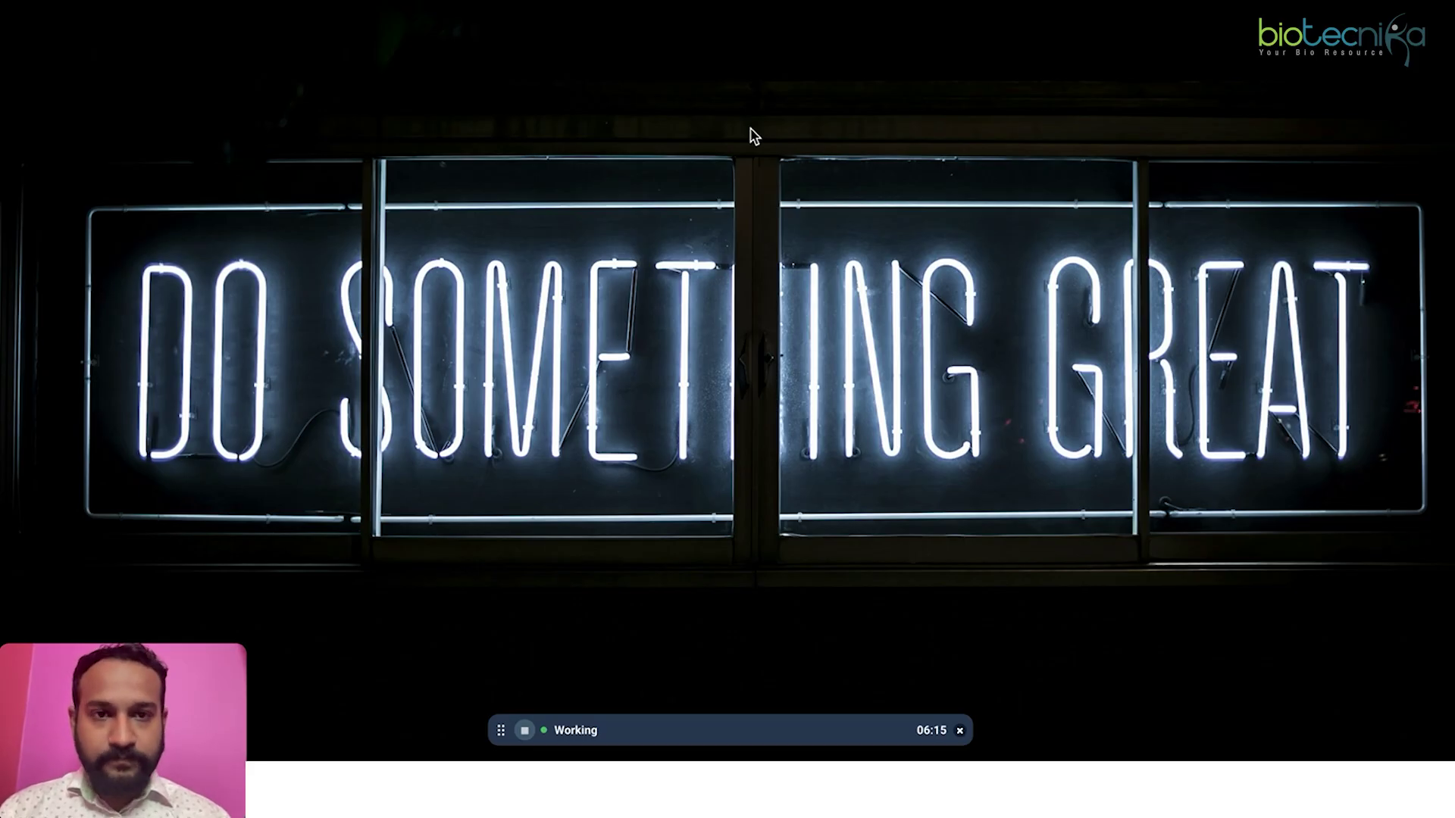
- Search Google for openbabel
{"action": "key", "text": "ctrl+Down"}
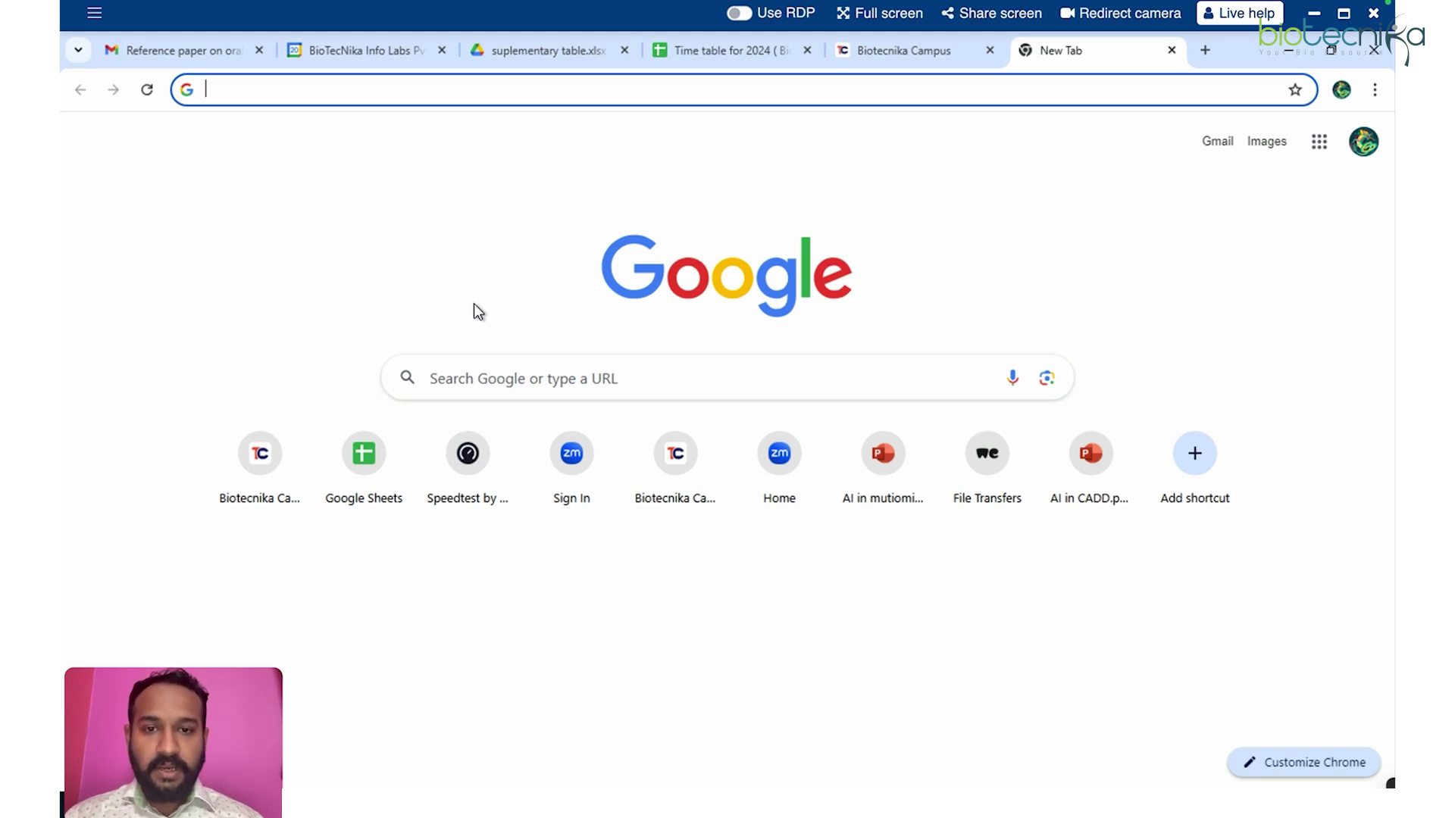
{"action": "left_click", "coordinate": [576, 376]}
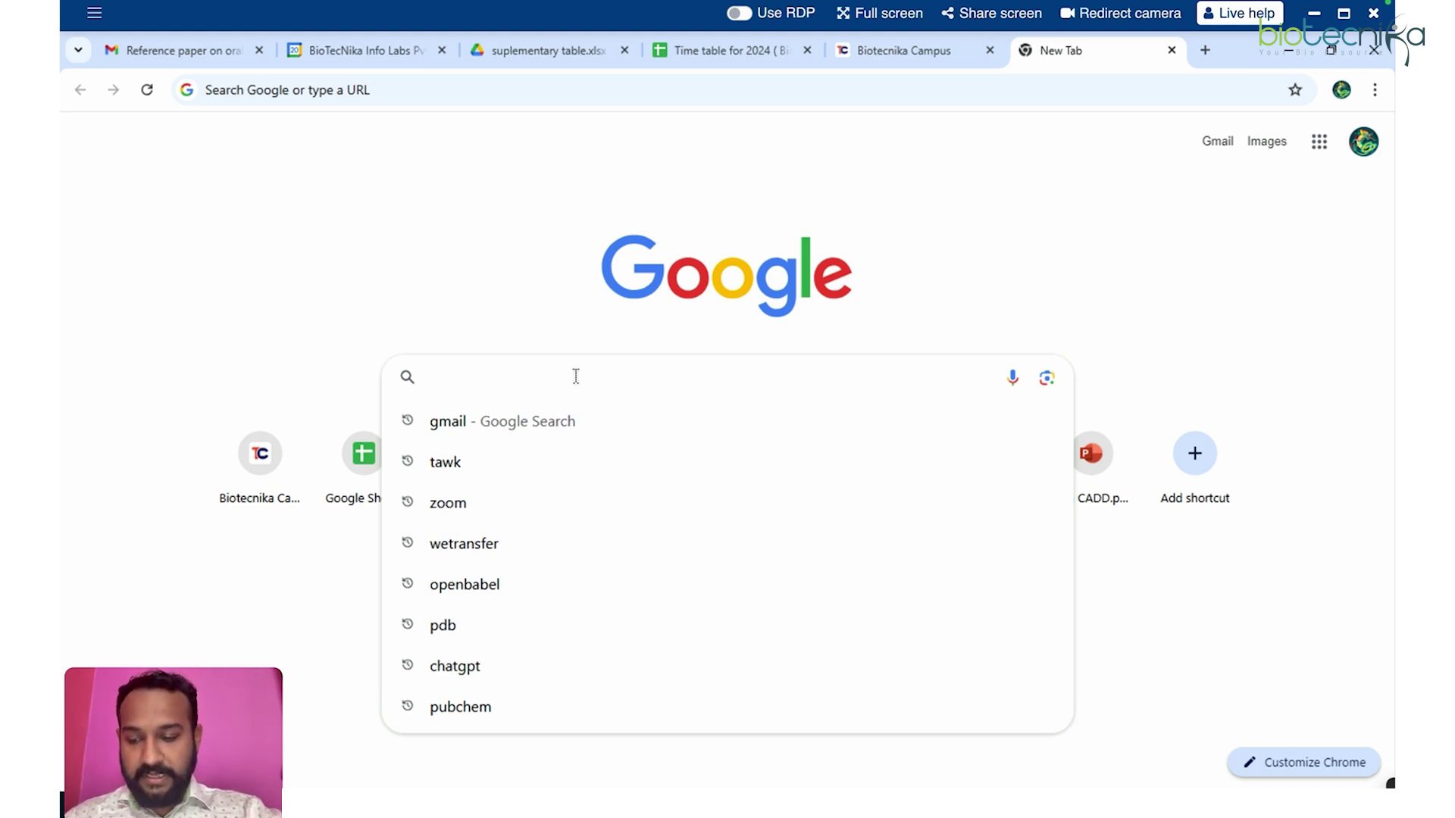
{"action": "type", "text": "Op"}
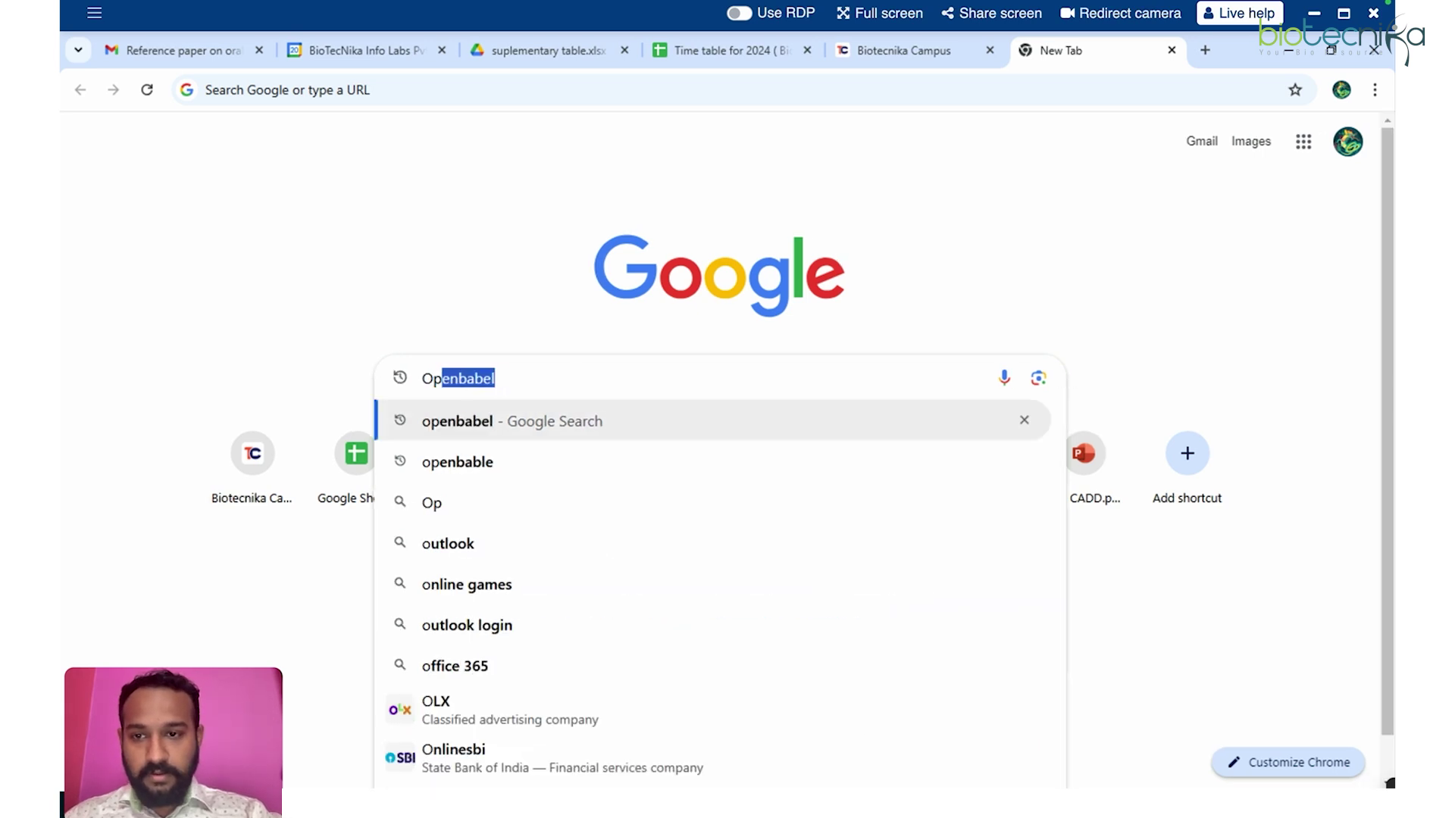
{"action": "type", "text": "en"}
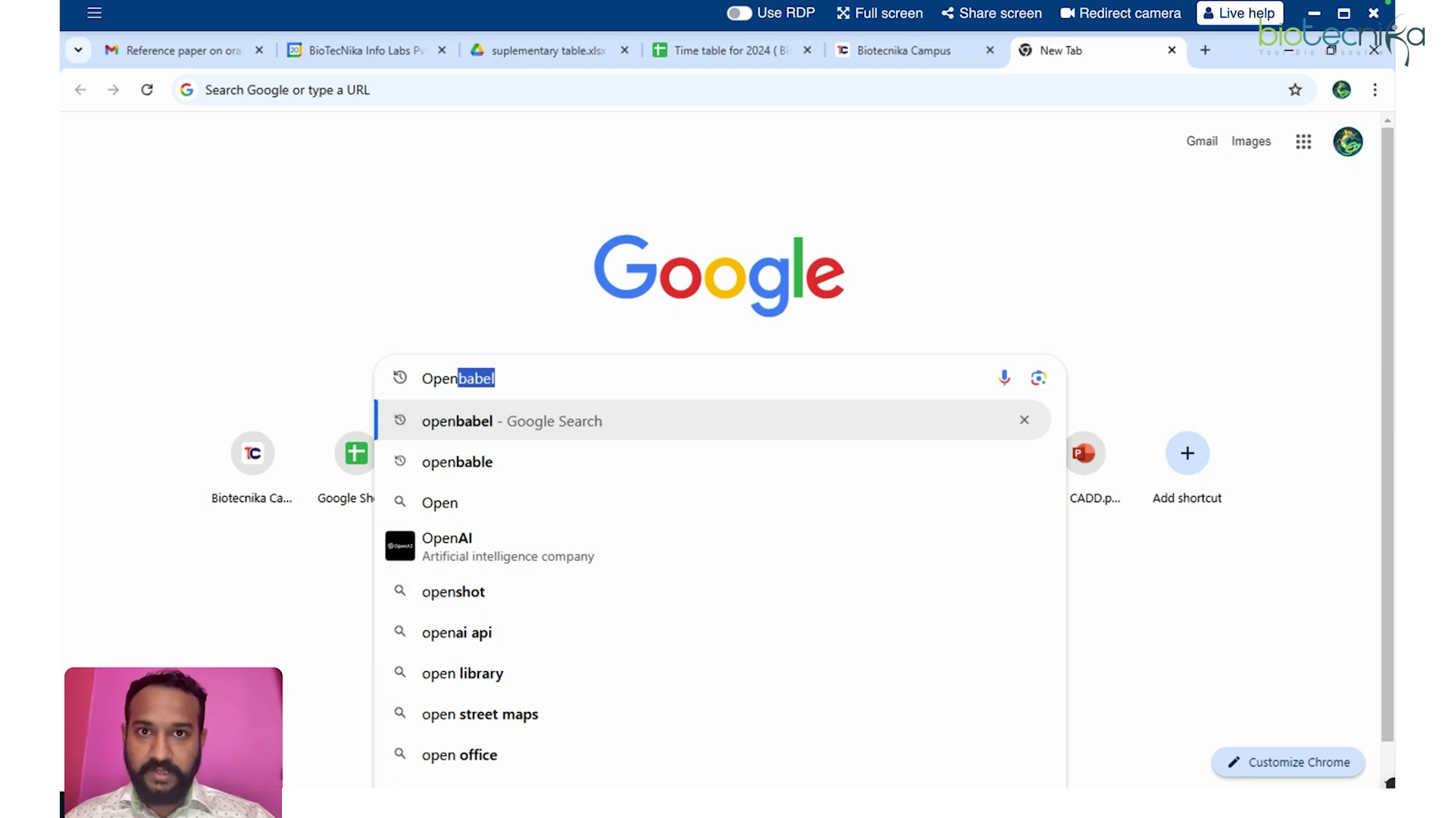
{"action": "key", "text": "Return"}
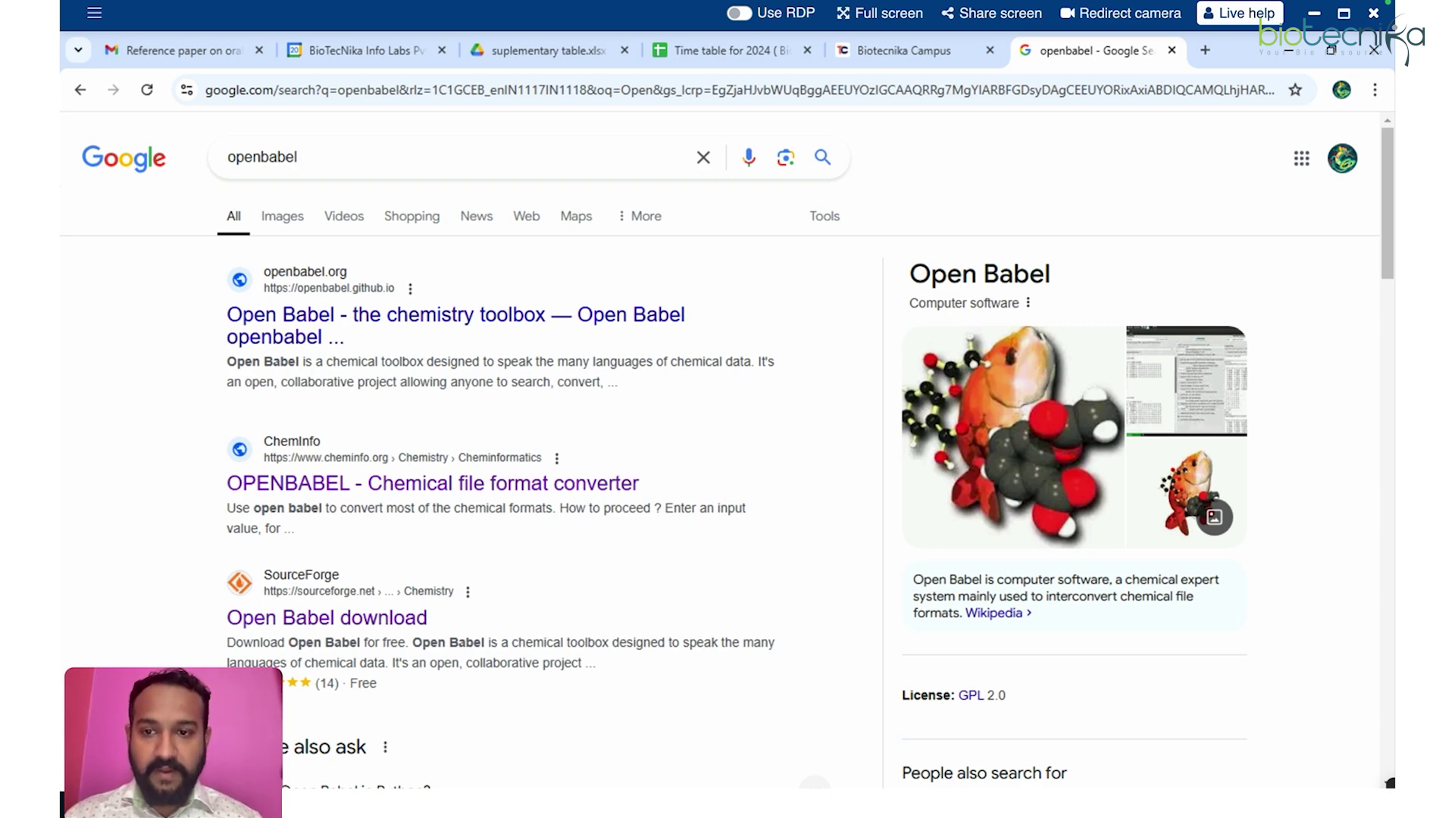
- Open the ChemInfo OPENBABEL converter and examine its SMILES input and its input and output format choices
{"action": "left_click", "coordinate": [495, 483]}
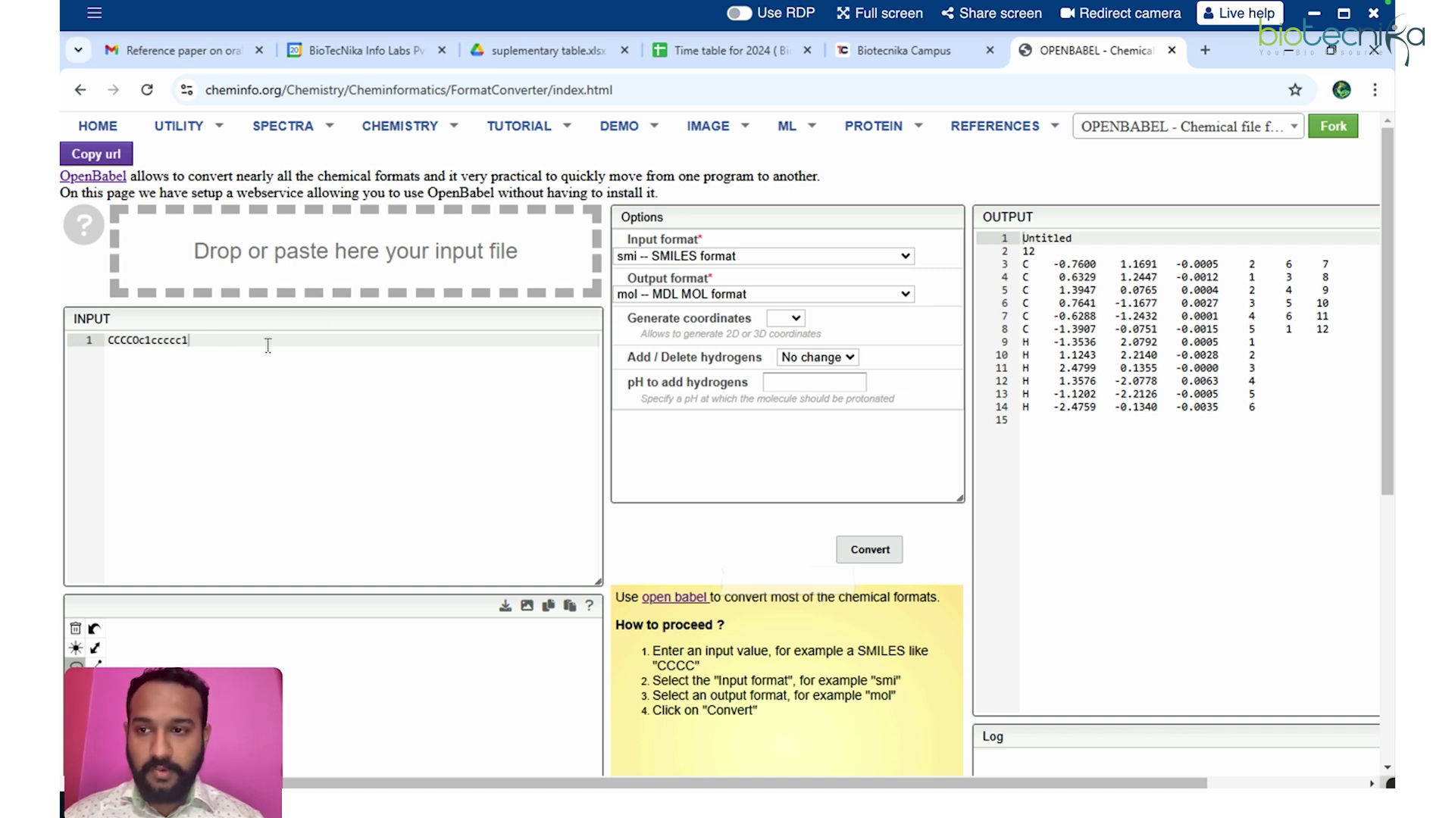
{"action": "left_click", "coordinate": [821, 256]}
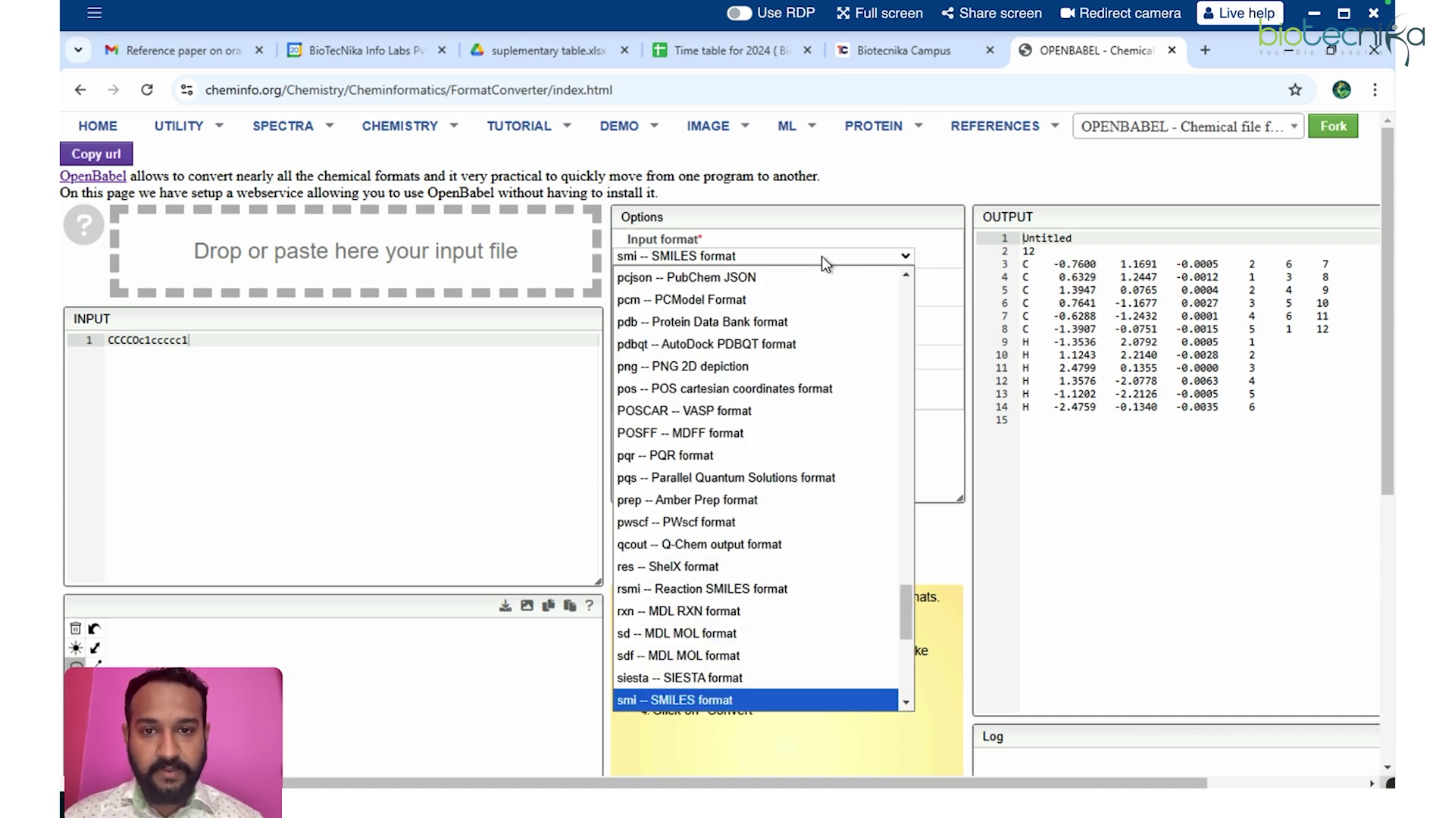
{"action": "left_click", "coordinate": [195, 400]}
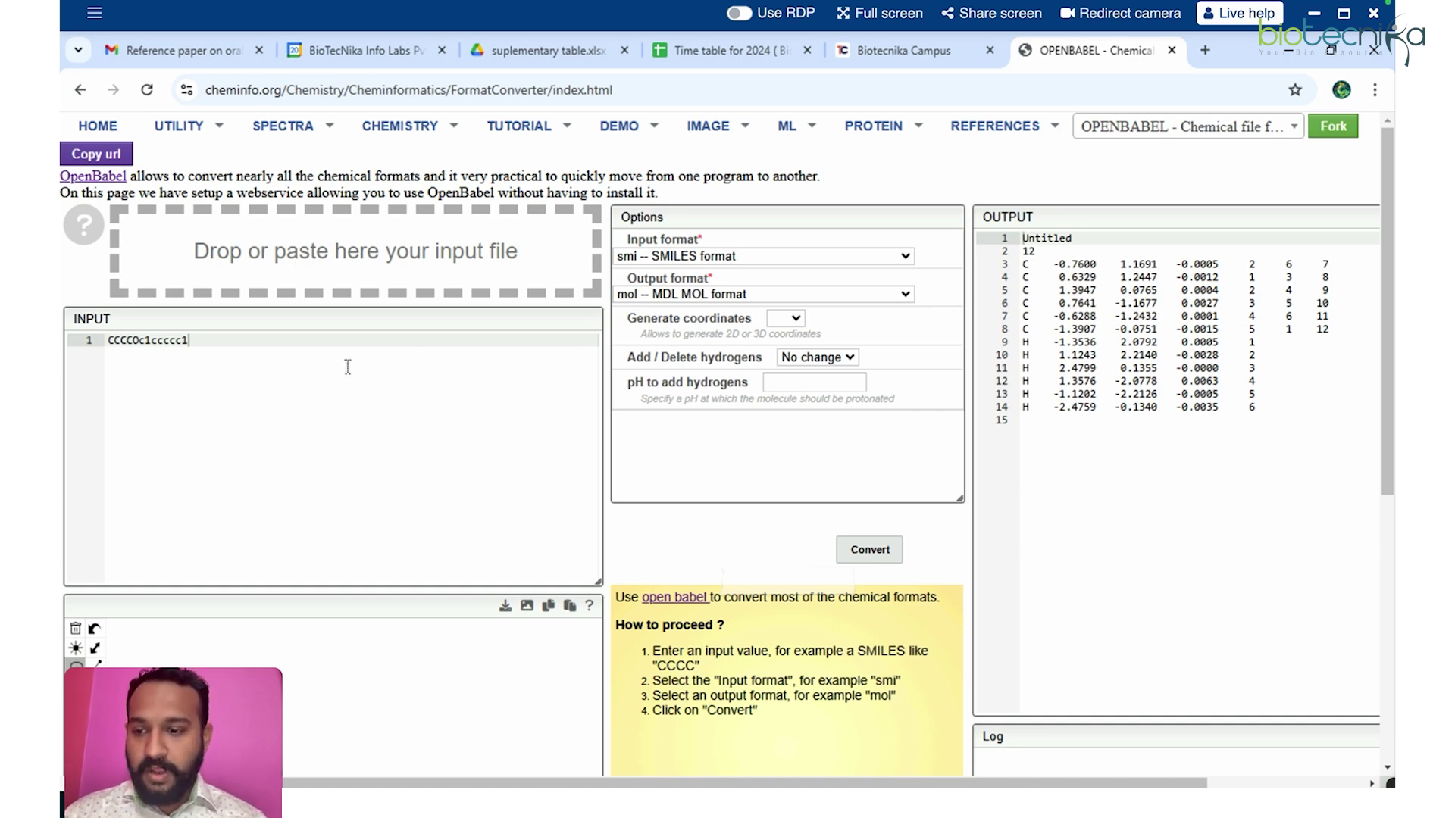
{"action": "left_click_drag", "start_coordinate": [109, 343], "coordinate": [261, 341]}
{"action": "left_click", "coordinate": [262, 341]}
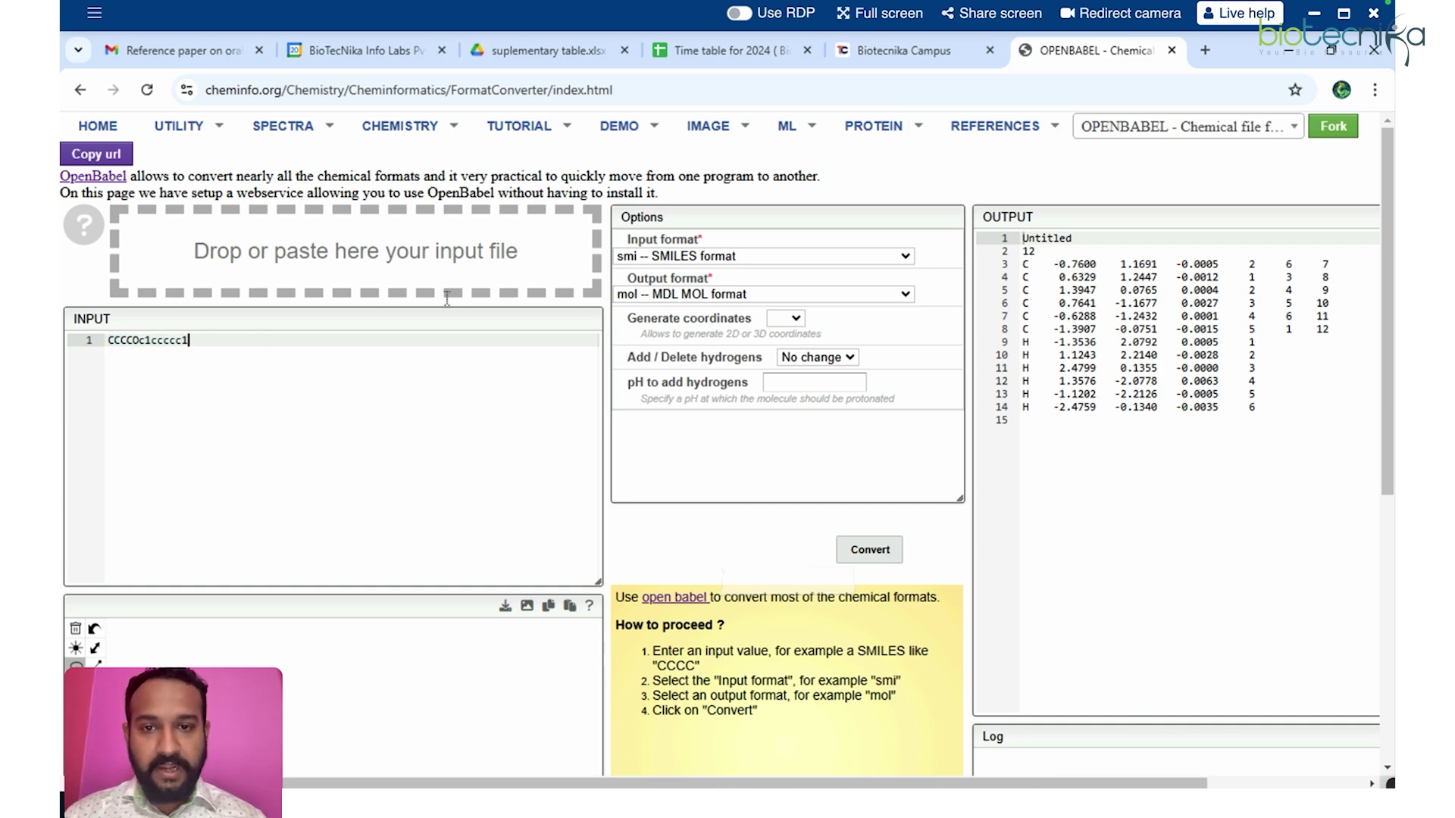
{"action": "left_click", "coordinate": [889, 297]}
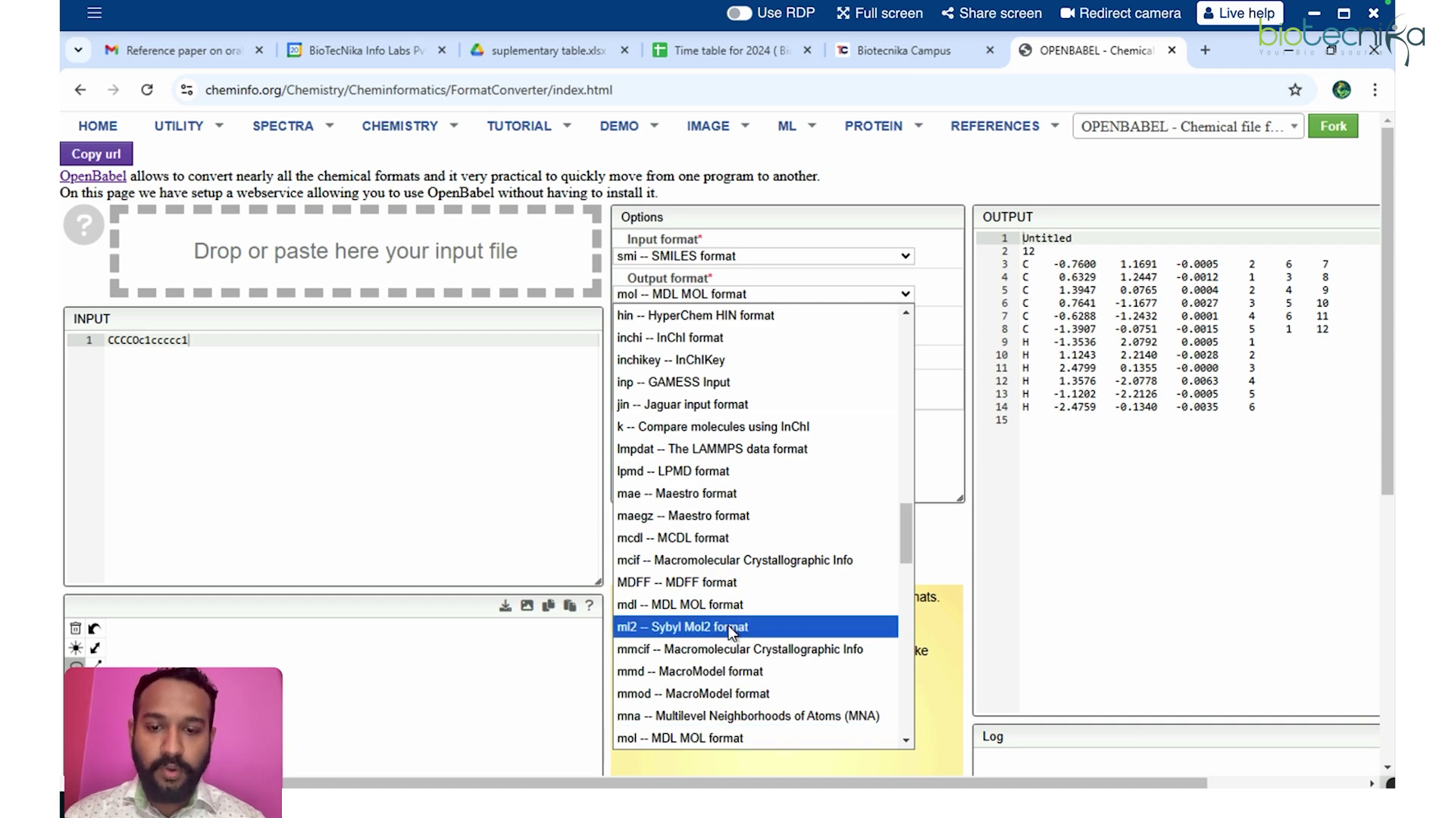
{"action": "left_click", "coordinate": [689, 743]}
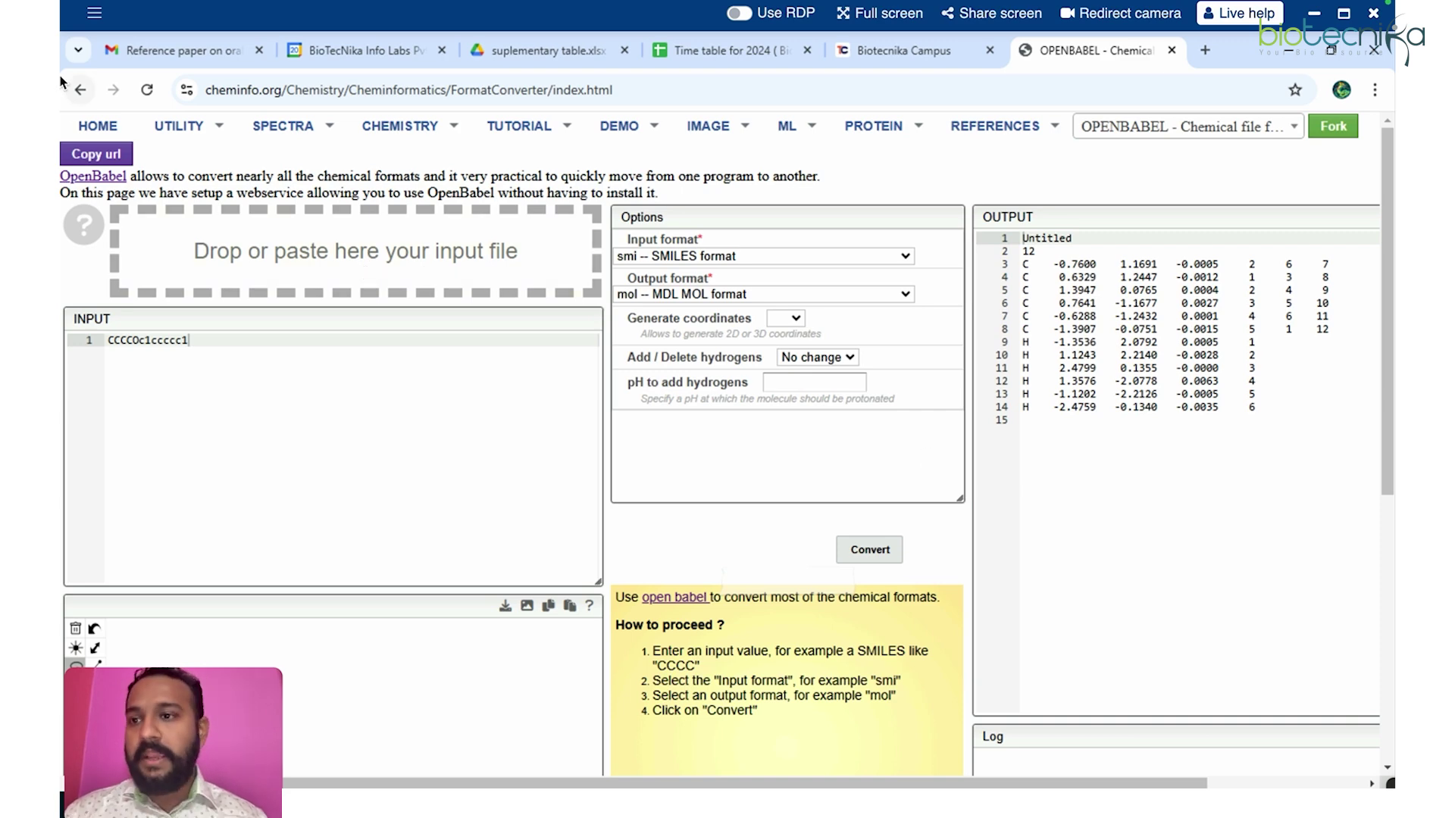
- Go back to the search results, open the SourceForge Open Babel download page and start the download
{"action": "left_click", "coordinate": [80, 92]}
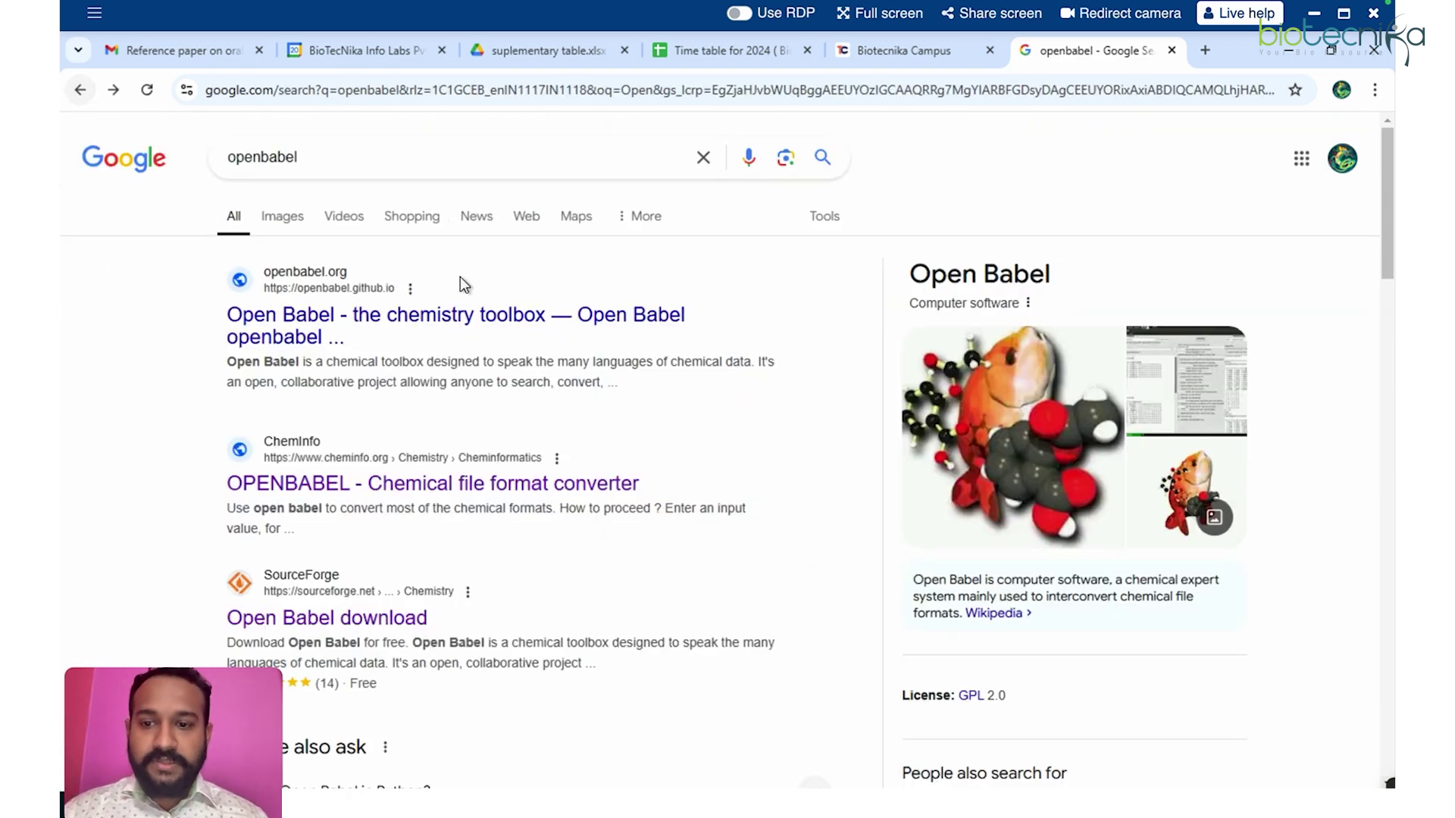
{"action": "scroll", "coordinate": [610, 360], "scroll_direction": "down", "scroll_amount": 3}
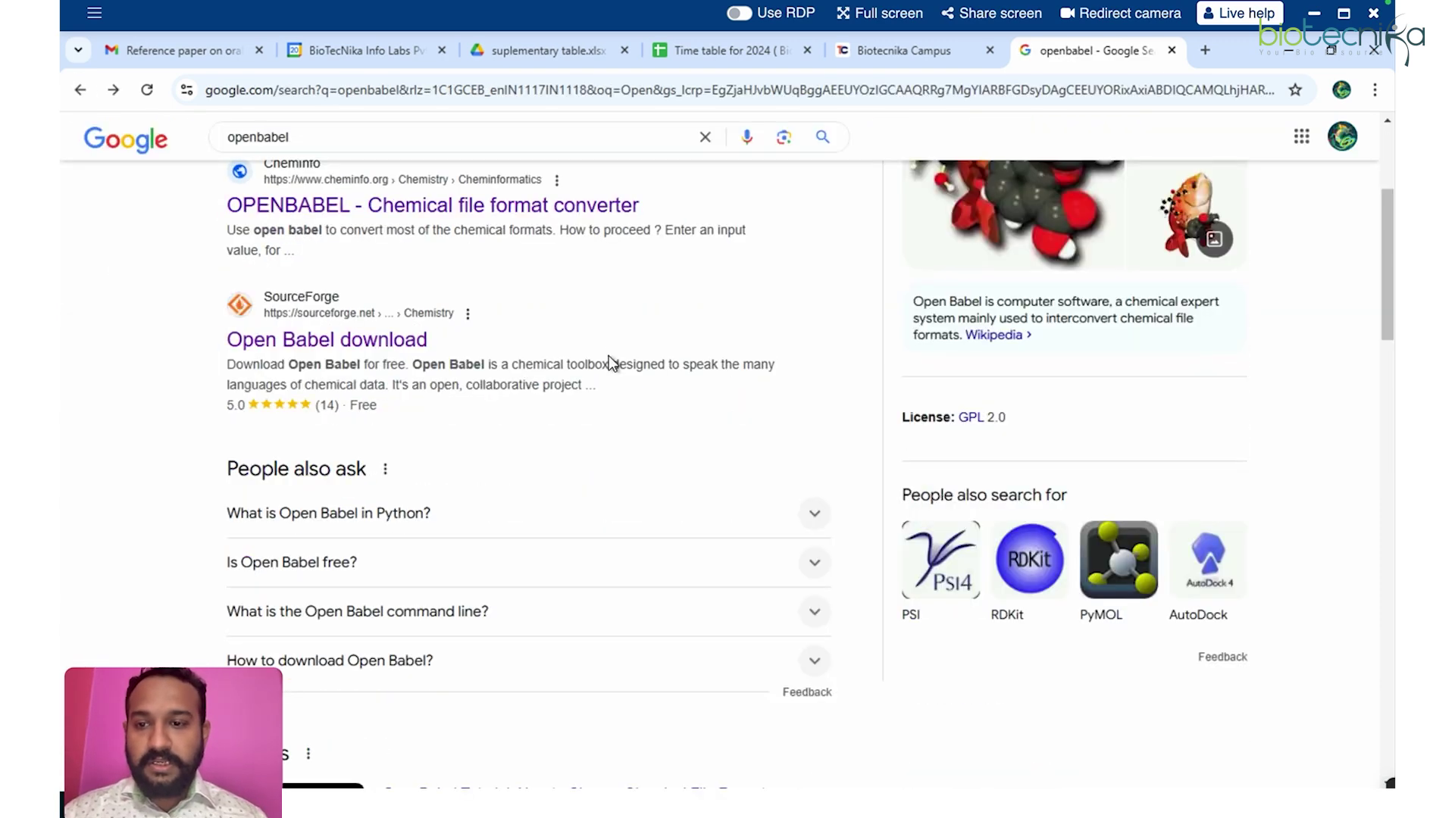
{"action": "left_click", "coordinate": [375, 350]}
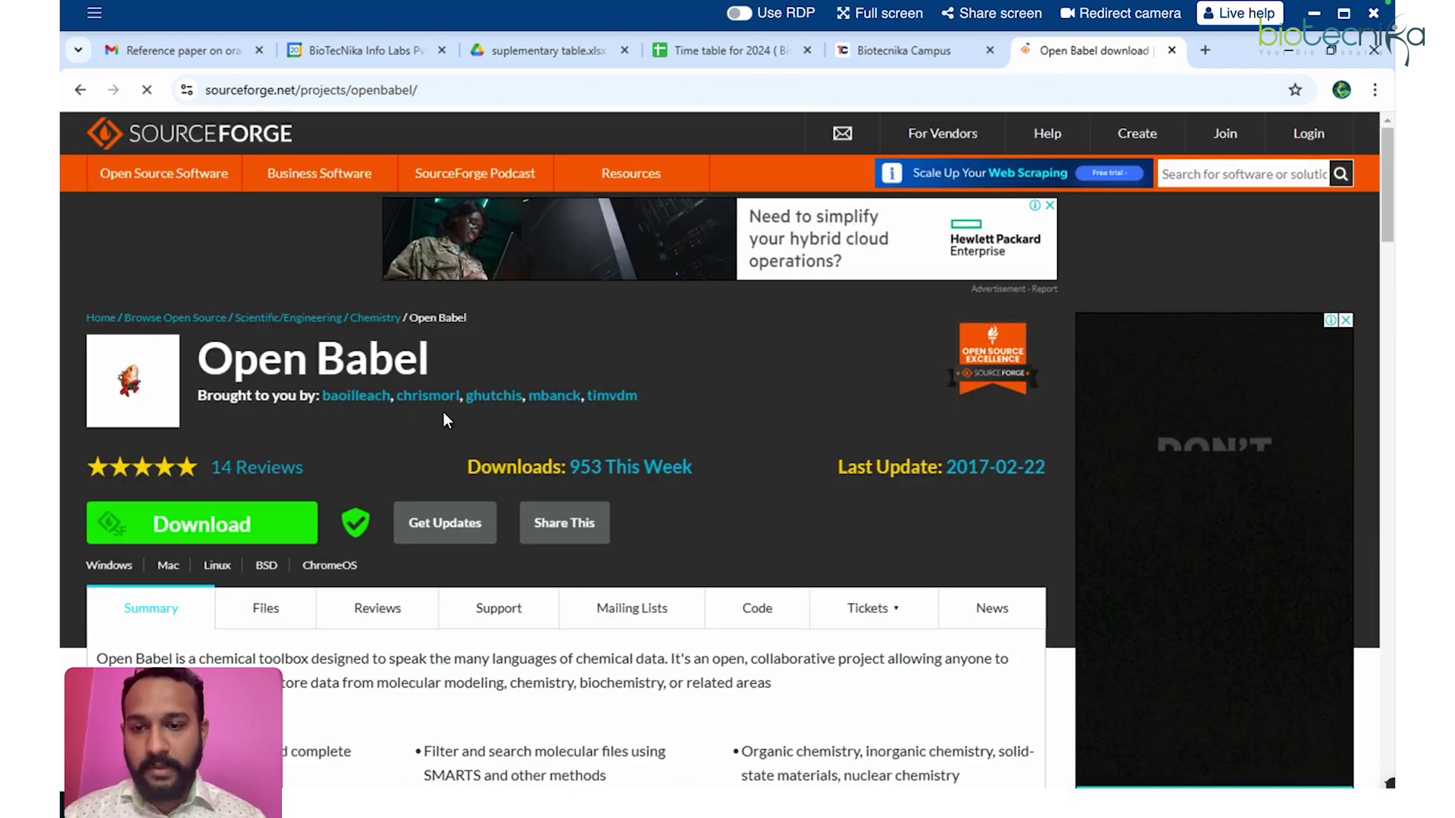
{"action": "scroll", "coordinate": [445, 416], "scroll_direction": "down", "scroll_amount": 2}
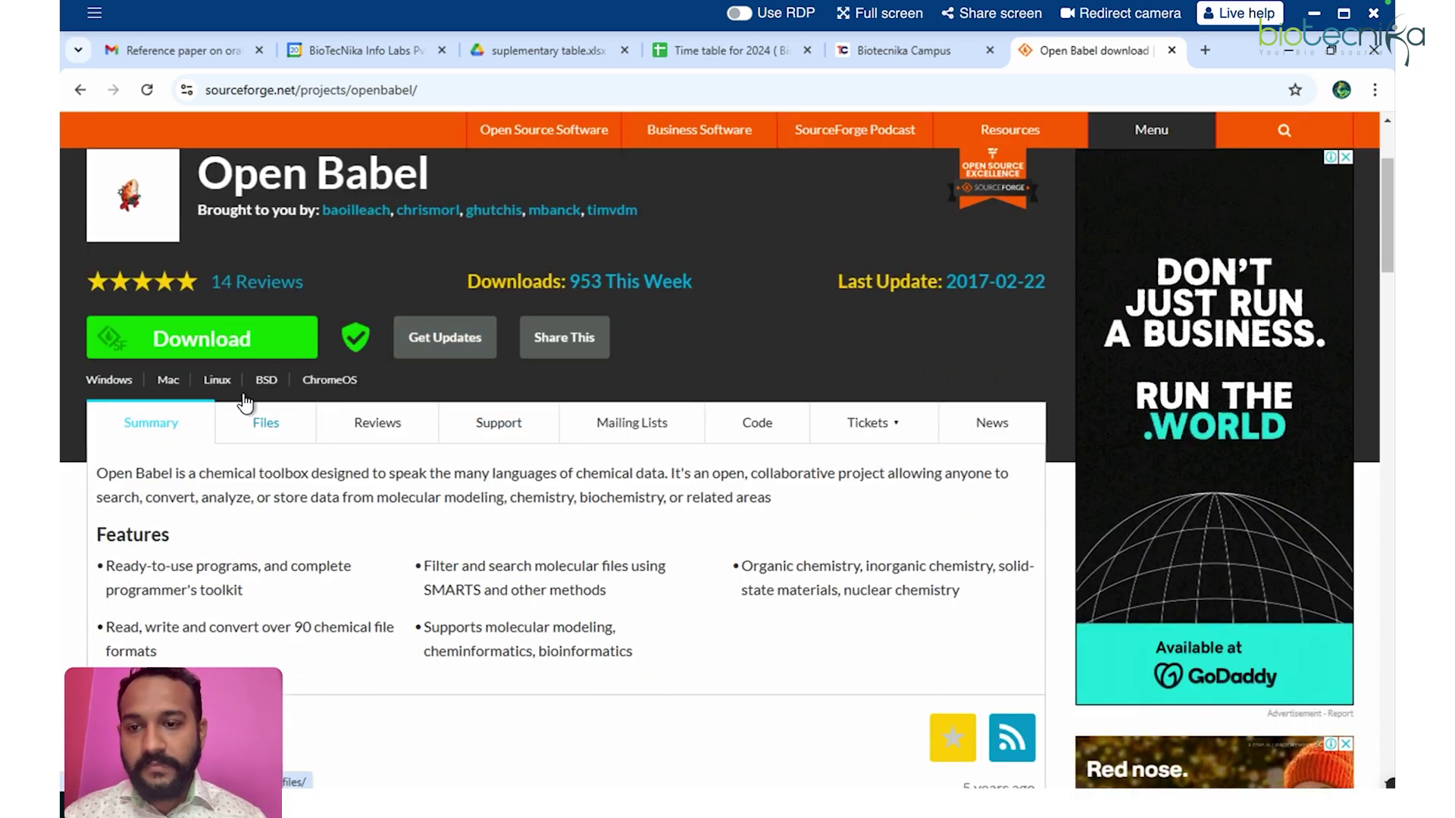
{"action": "left_click", "coordinate": [231, 336]}
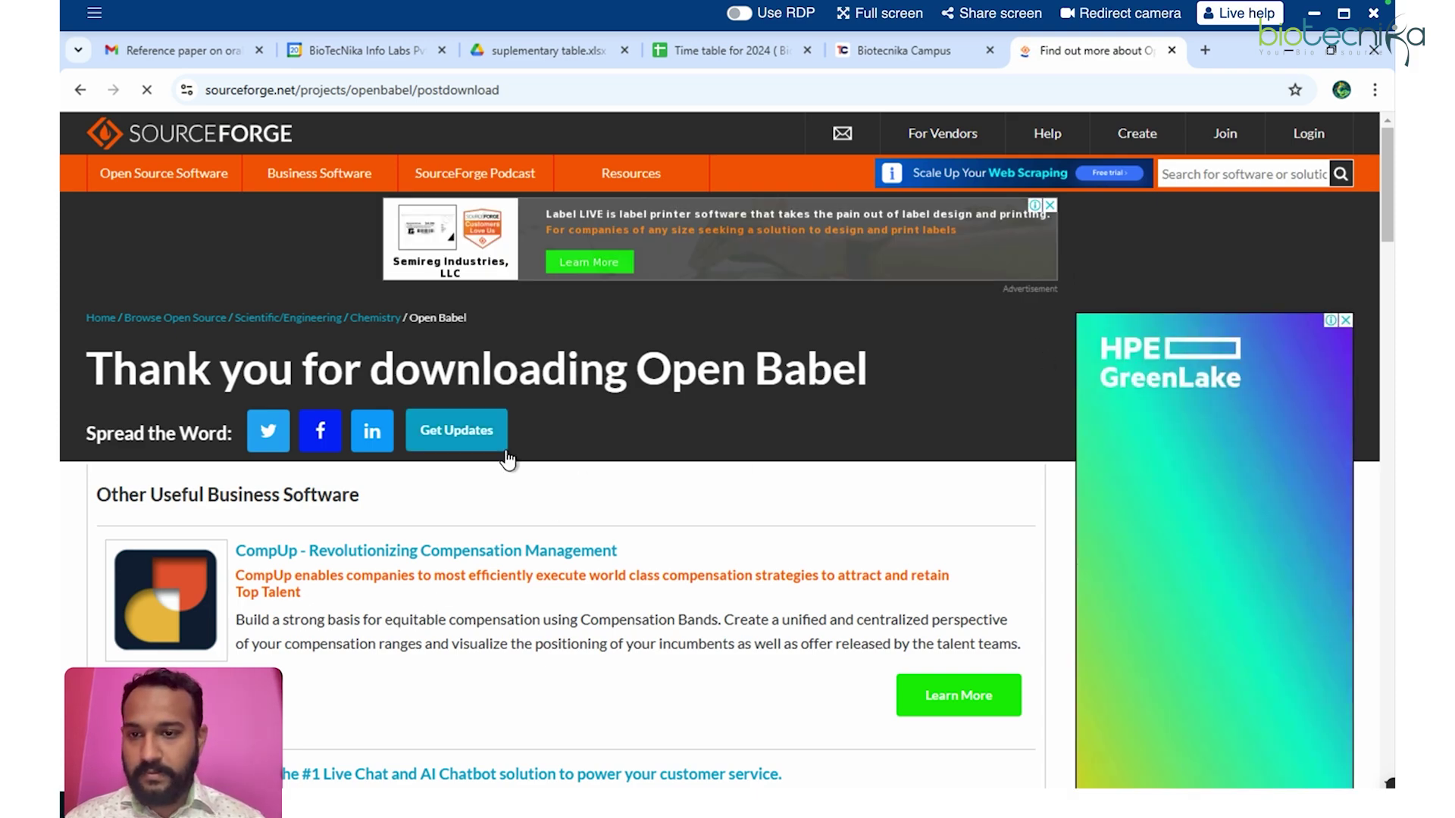
- Return to the Open Babel project page and download the OpenBabel-2.4.1.exe installer
{"action": "scroll", "coordinate": [506, 455], "scroll_direction": "down", "scroll_amount": 2}
{"action": "scroll", "coordinate": [507, 451], "scroll_direction": "down", "scroll_amount": 2}
{"action": "scroll", "coordinate": [507, 454], "scroll_direction": "up", "scroll_amount": 4}
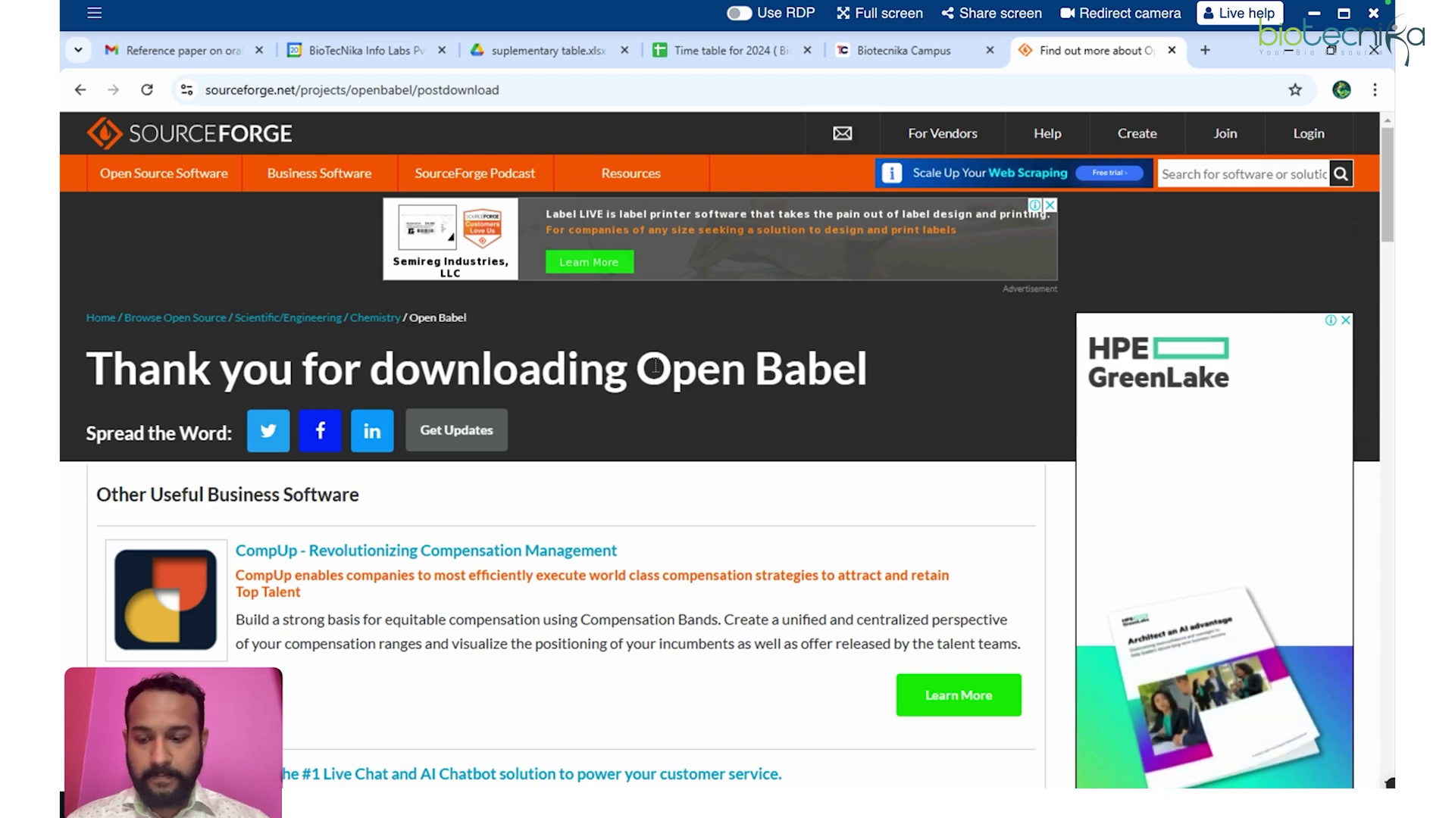
{"action": "key", "text": "alt+Left"}
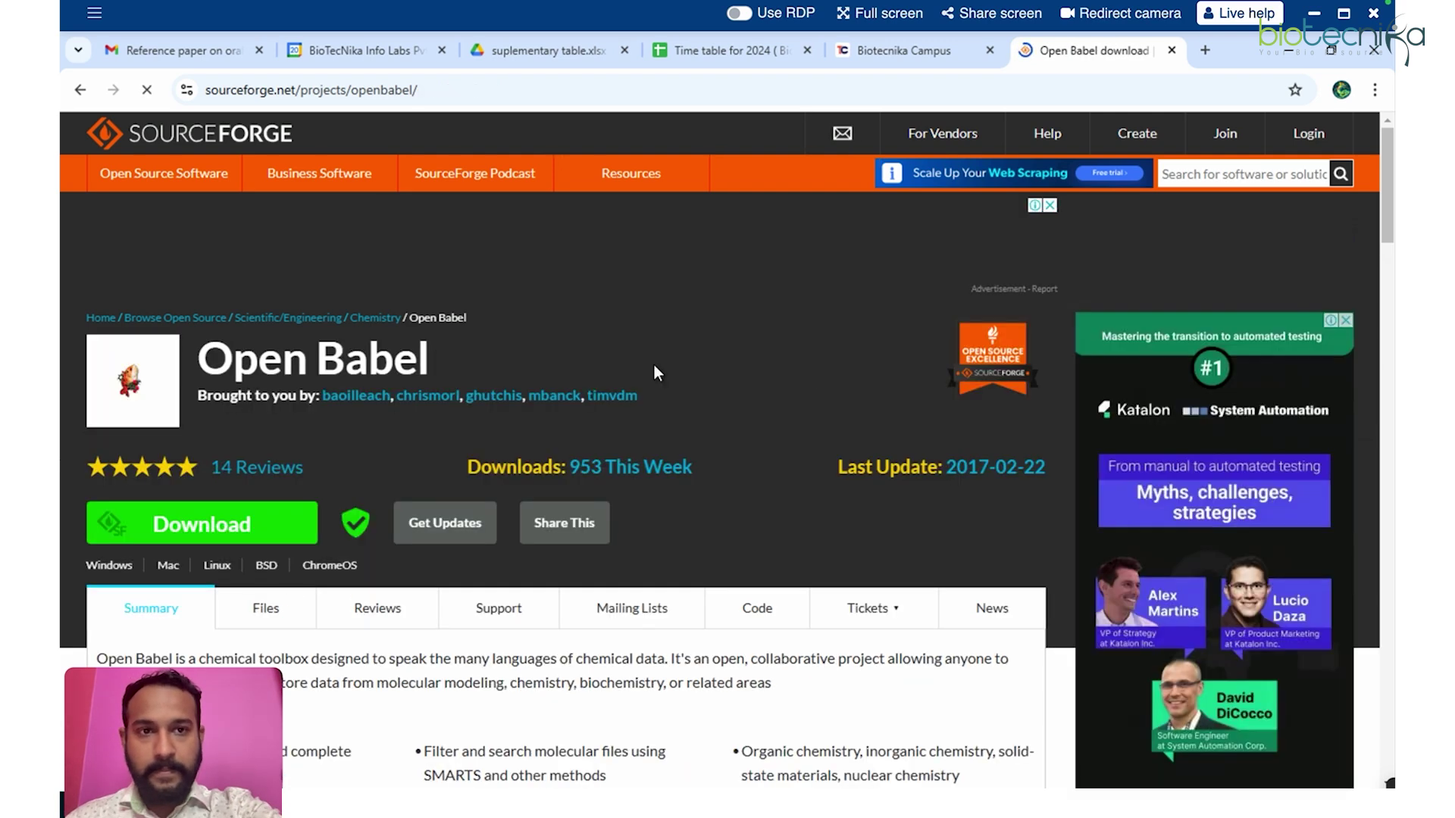
{"action": "key", "text": "alt+Right"}
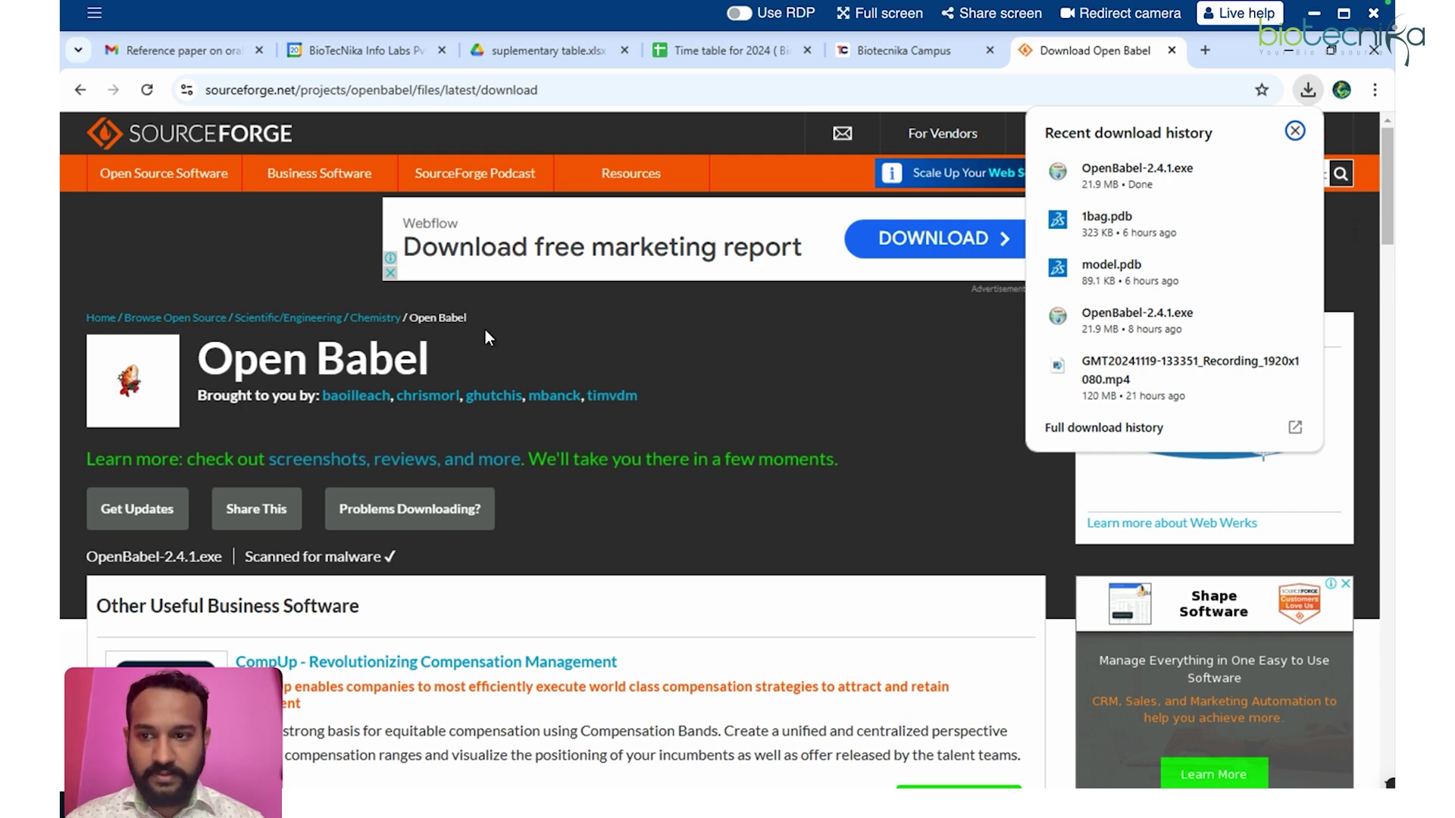
- Run the downloaded OpenBabel-2.4.1.exe installer and authorize it by entering the administrator password
{"action": "left_click", "coordinate": [1165, 182]}
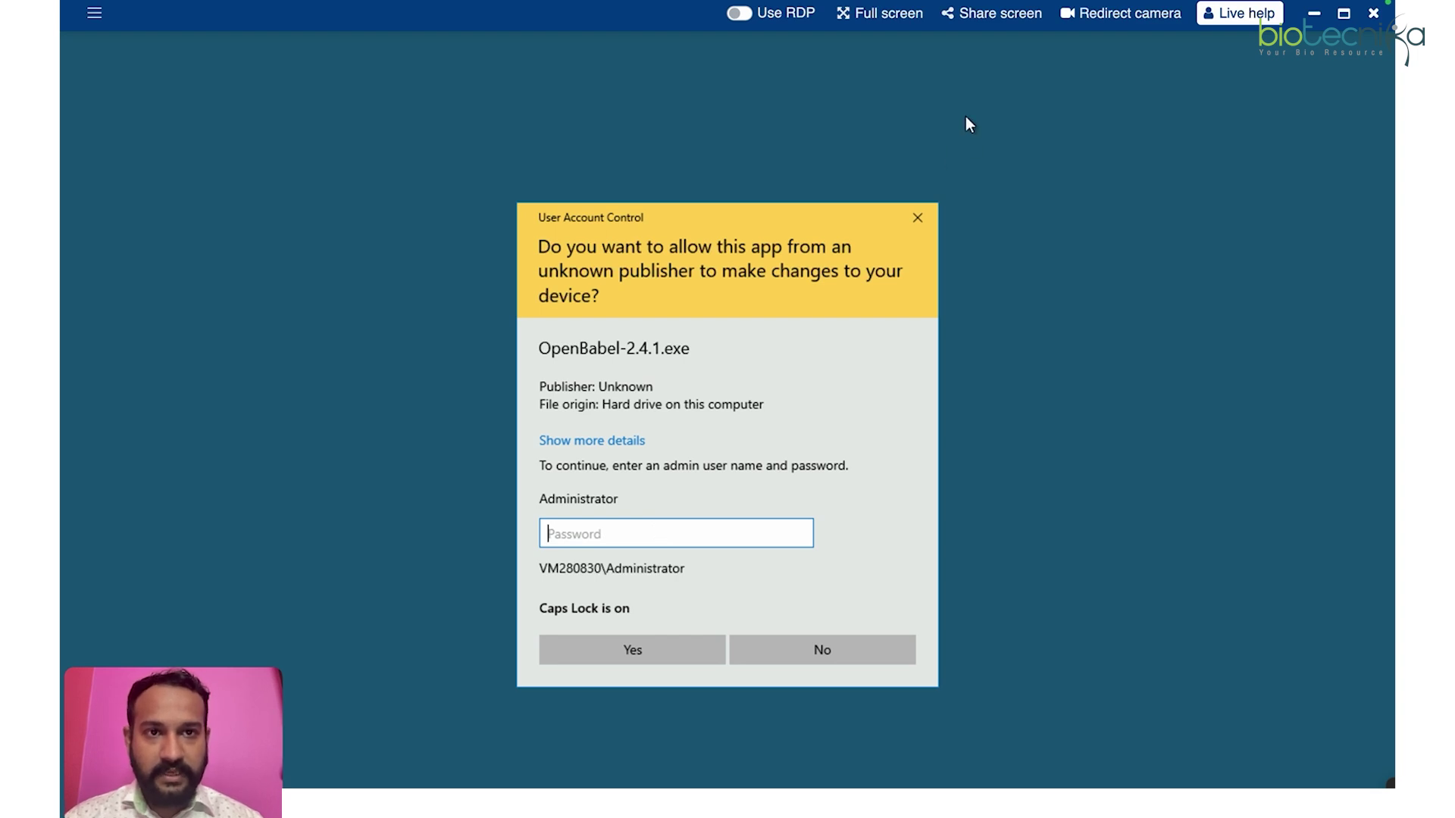
{"action": "mouse_move", "coordinate": [998, 6]}
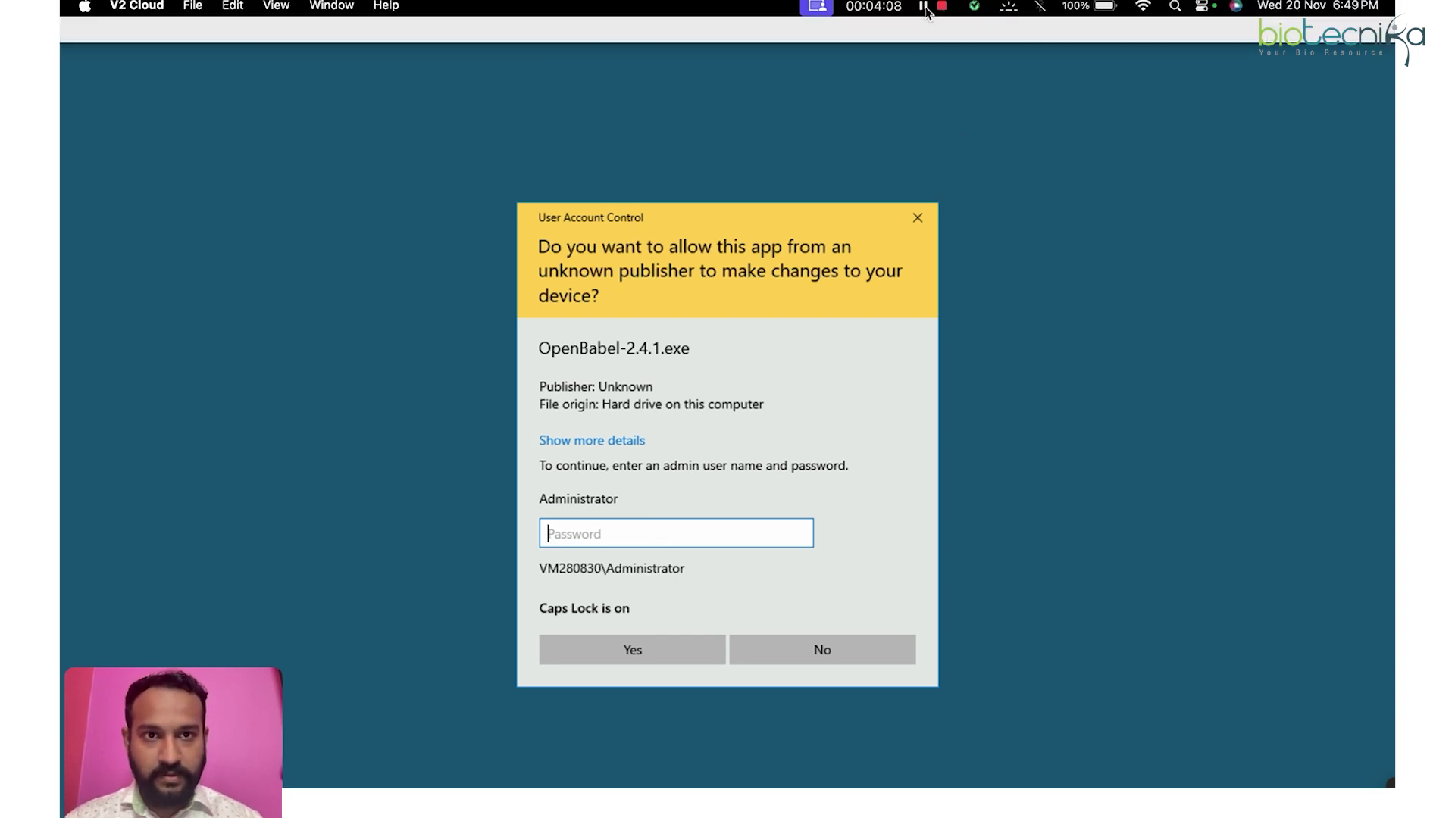
{"action": "key", "text": "ctrl+v"}
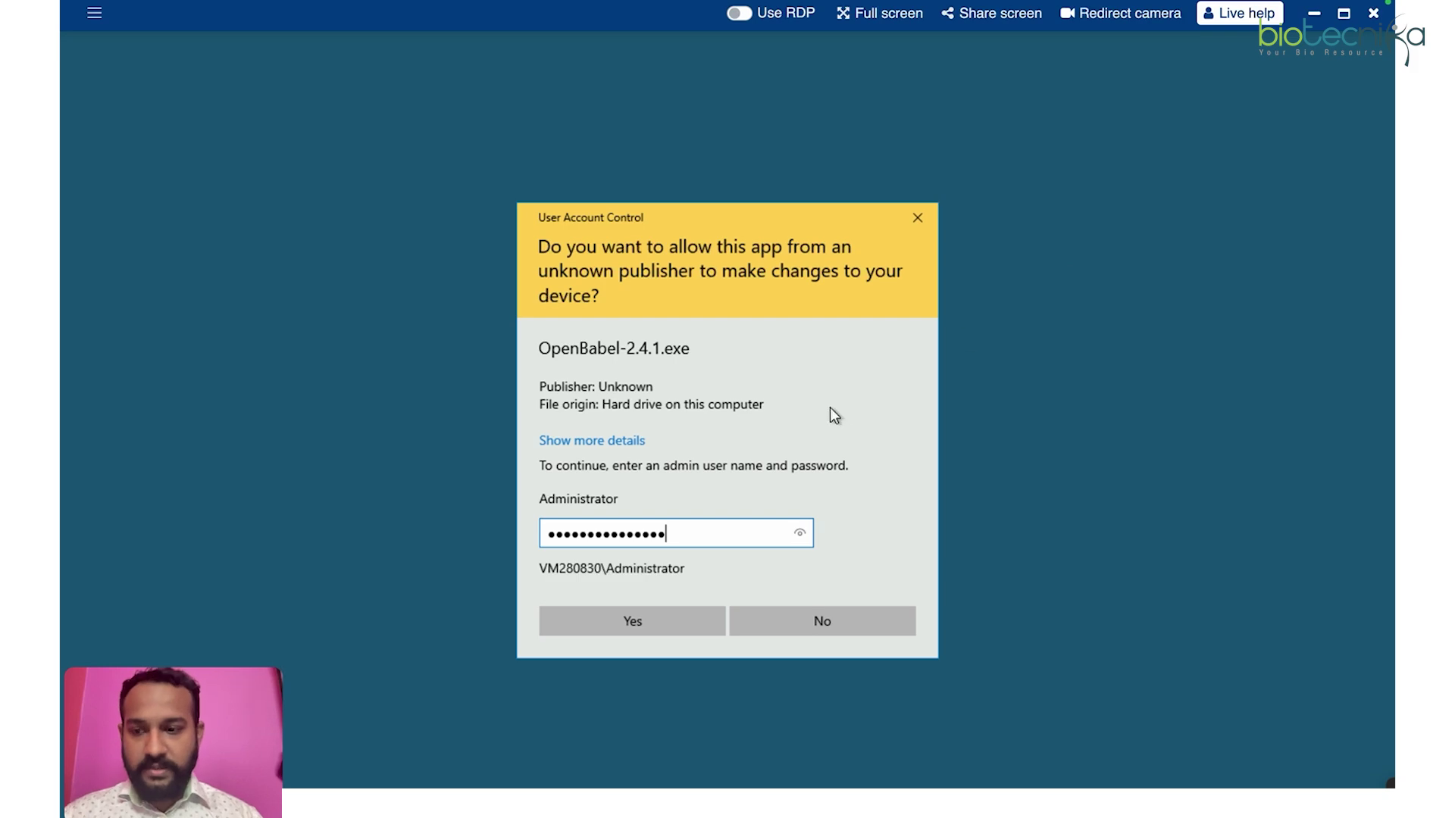
{"action": "left_click", "coordinate": [630, 625]}
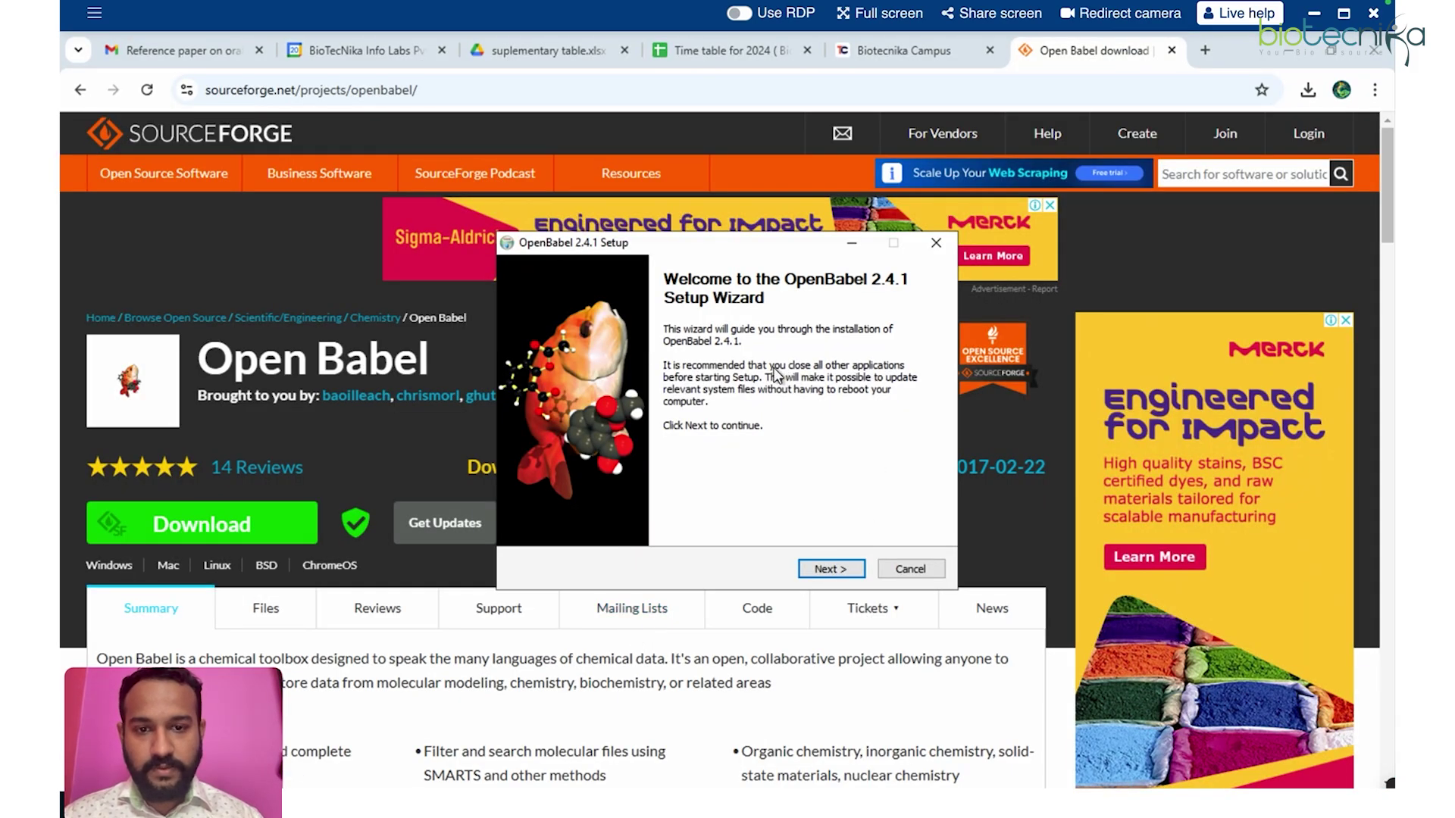
- Accept the license, install OpenBabel 2.4.1 with the default destination and Start Menu folder, and finish with the program set to run
{"action": "left_click", "coordinate": [831, 569]}
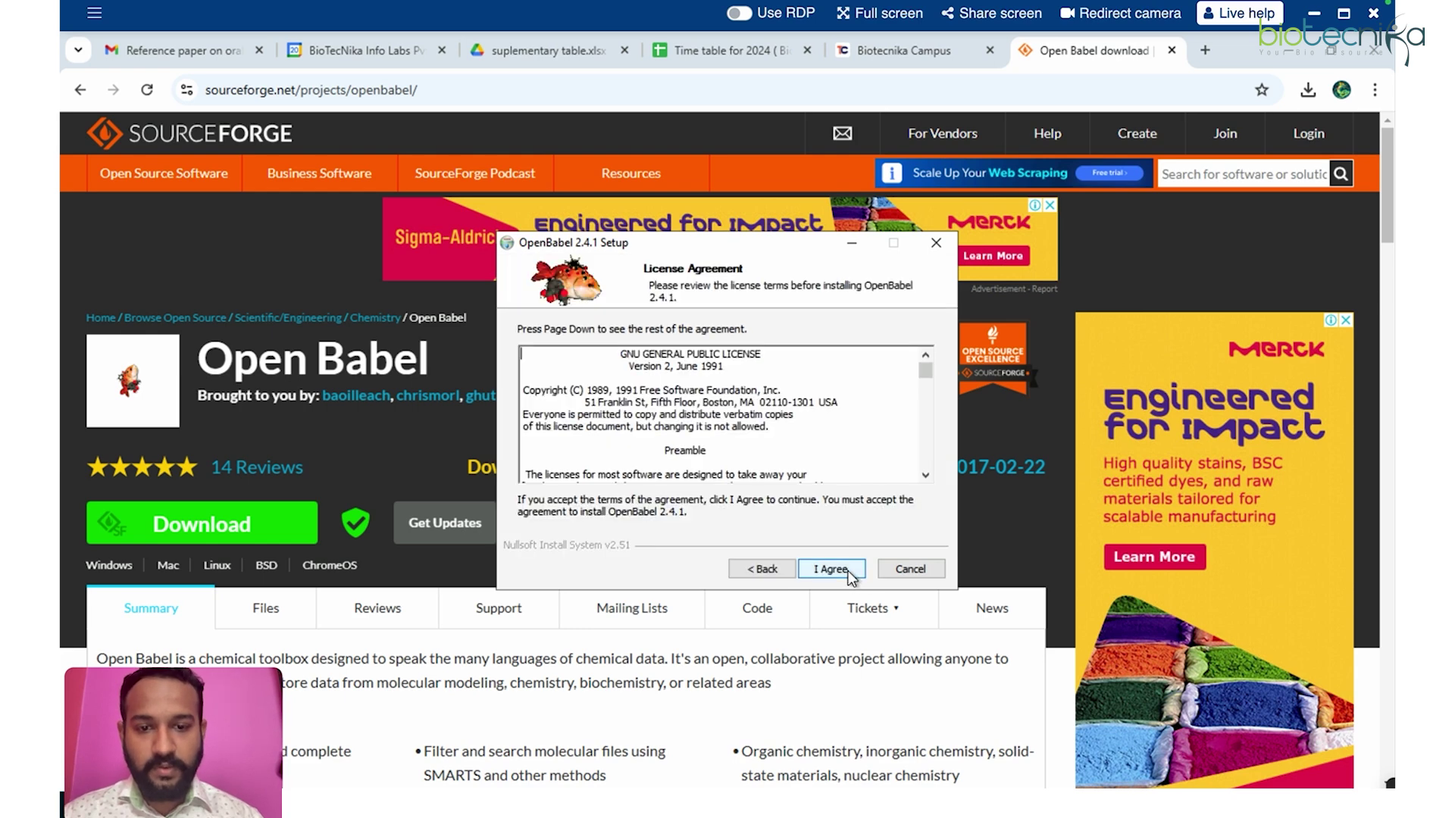
{"action": "left_click", "coordinate": [849, 575]}
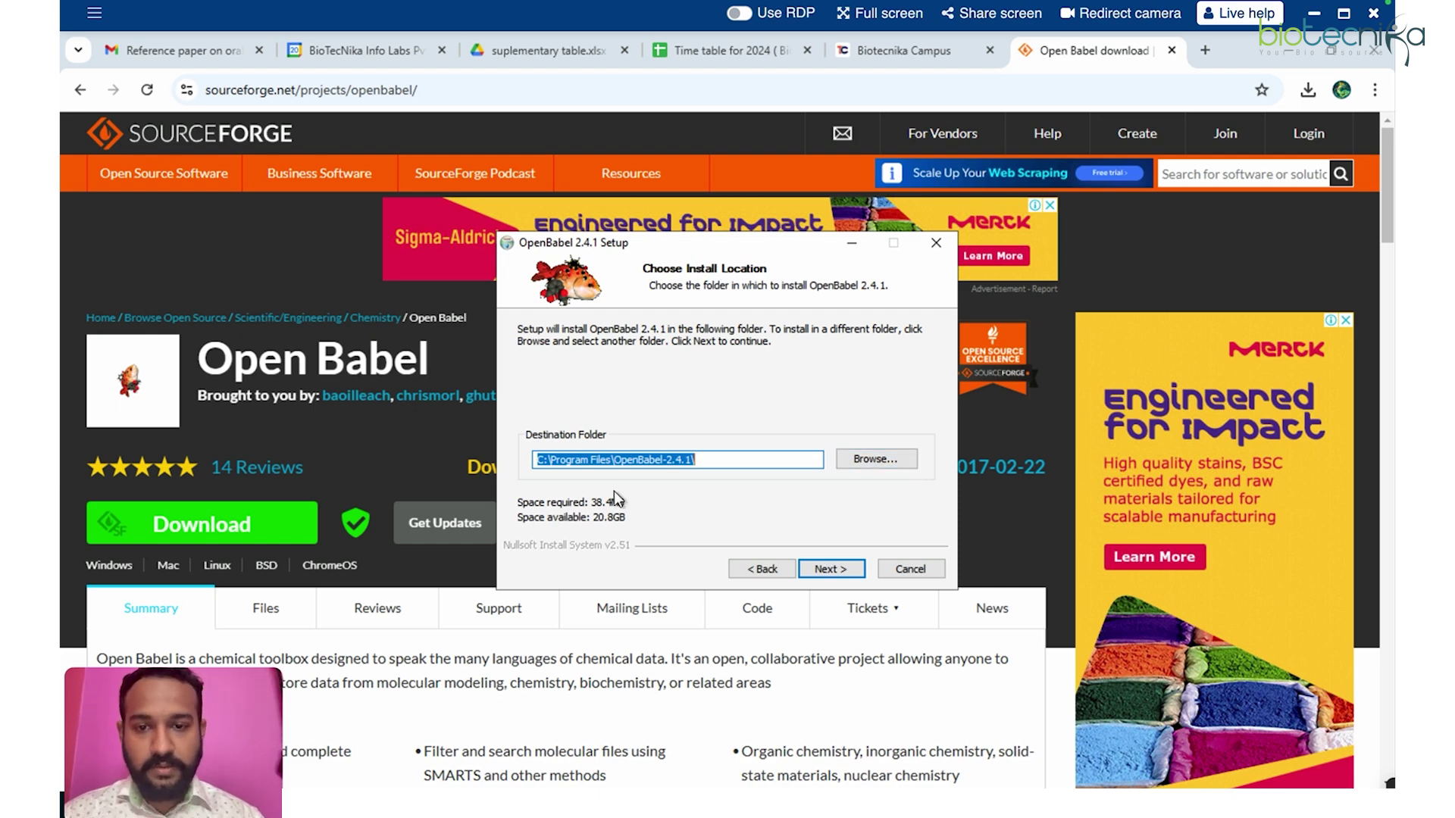
{"action": "left_click", "coordinate": [828, 569]}
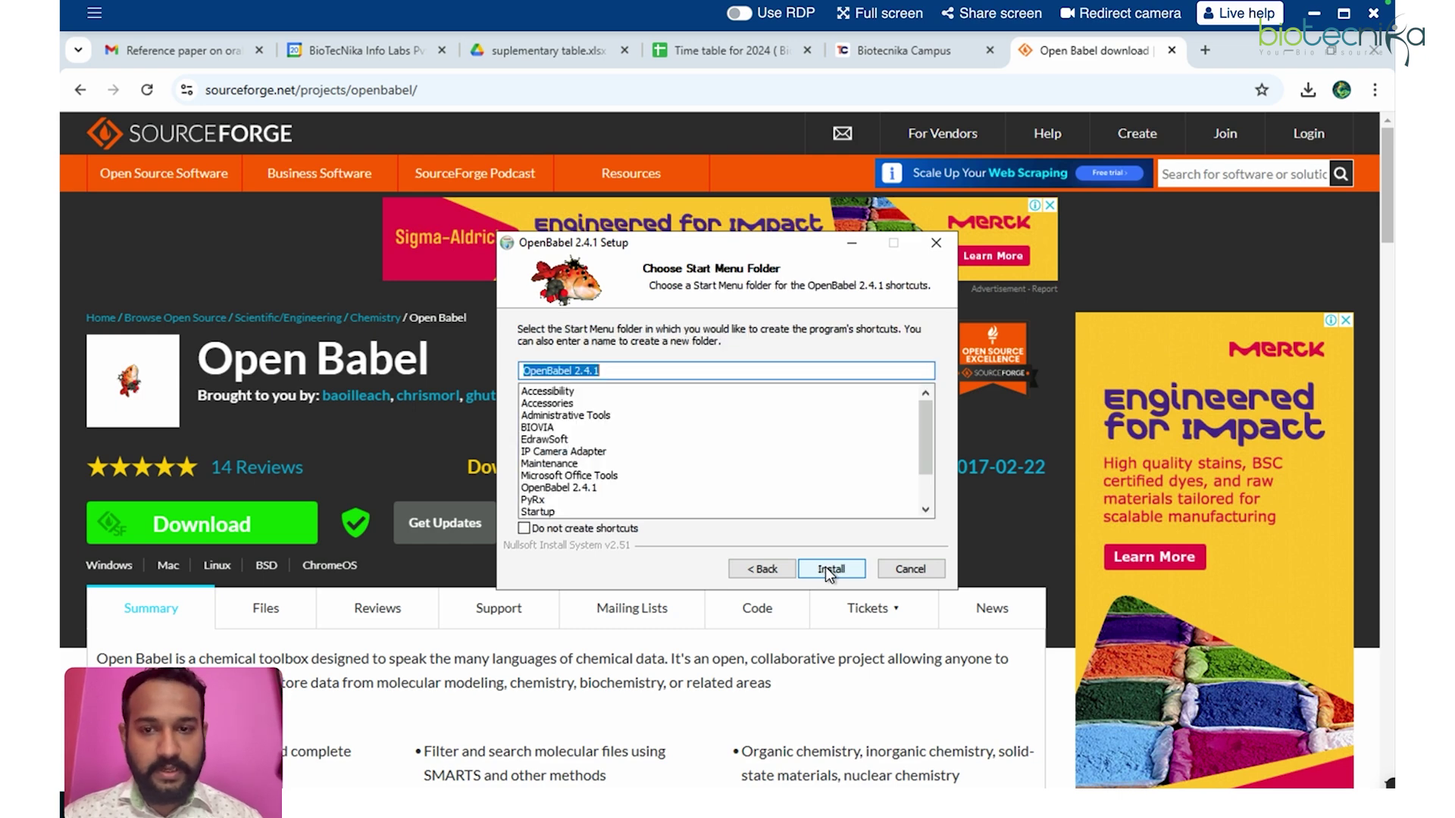
{"action": "scroll", "coordinate": [803, 475], "scroll_direction": "down", "scroll_amount": 2}
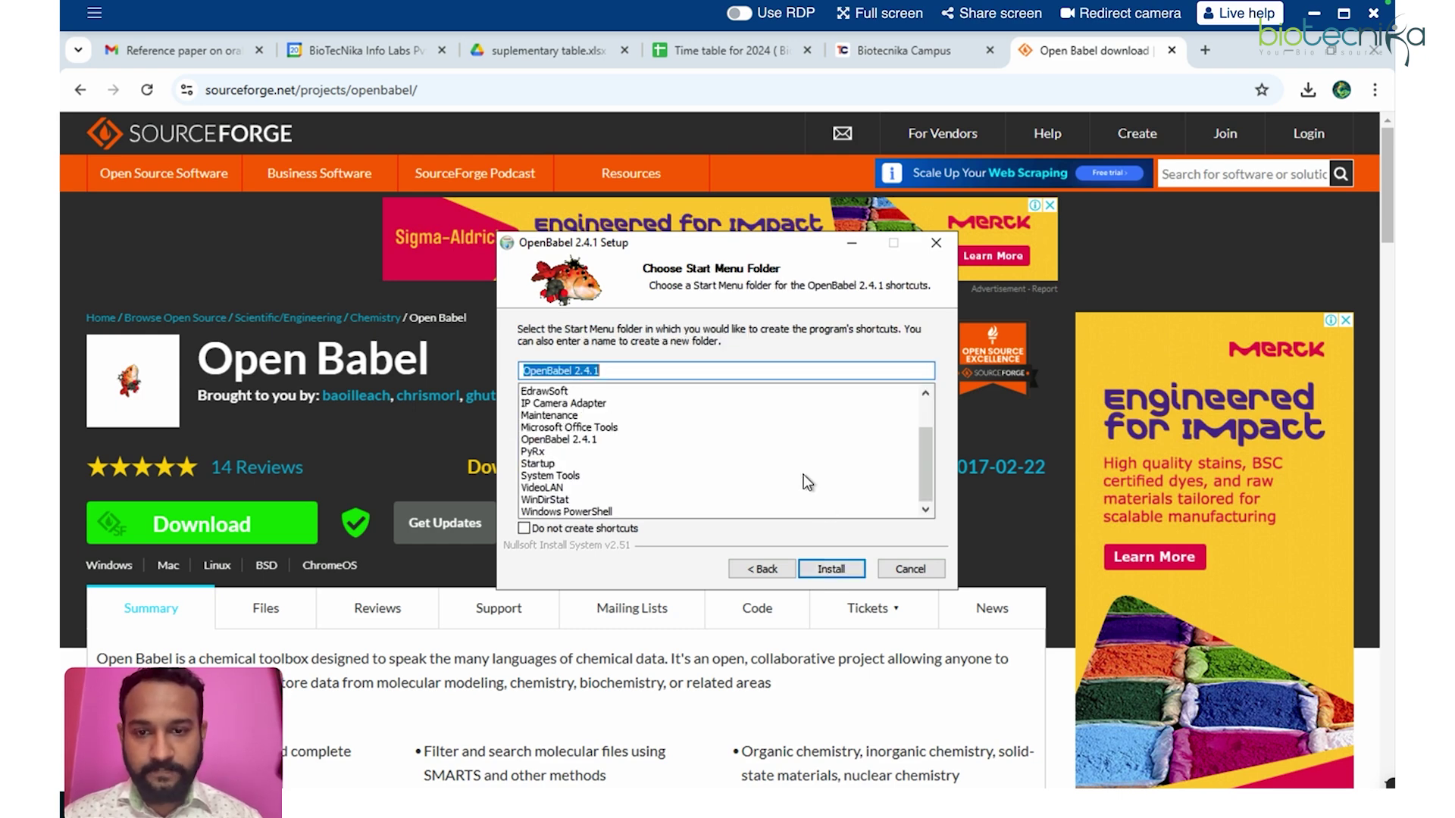
{"action": "left_click", "coordinate": [832, 569]}
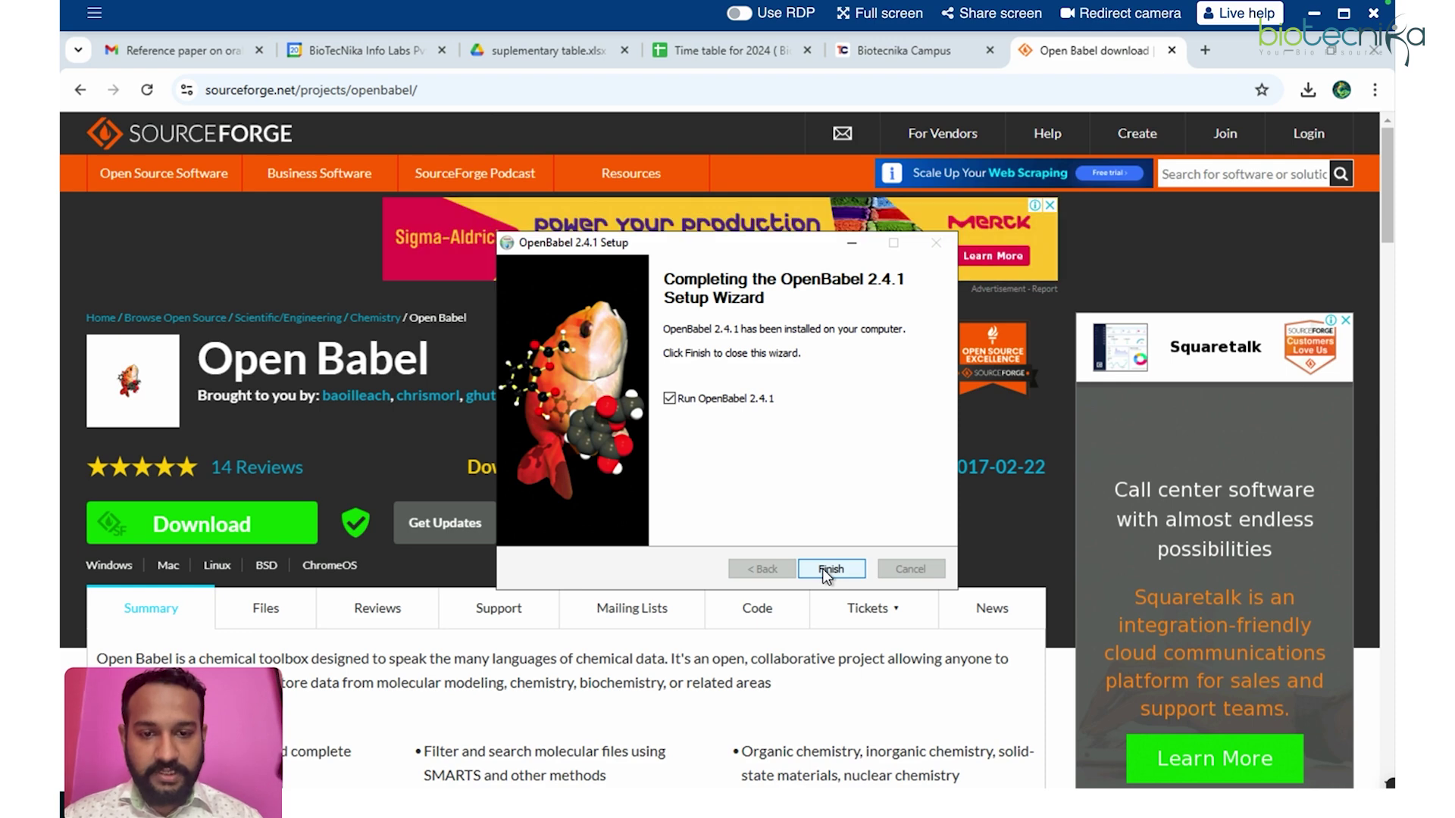
{"action": "left_click", "coordinate": [830, 569]}
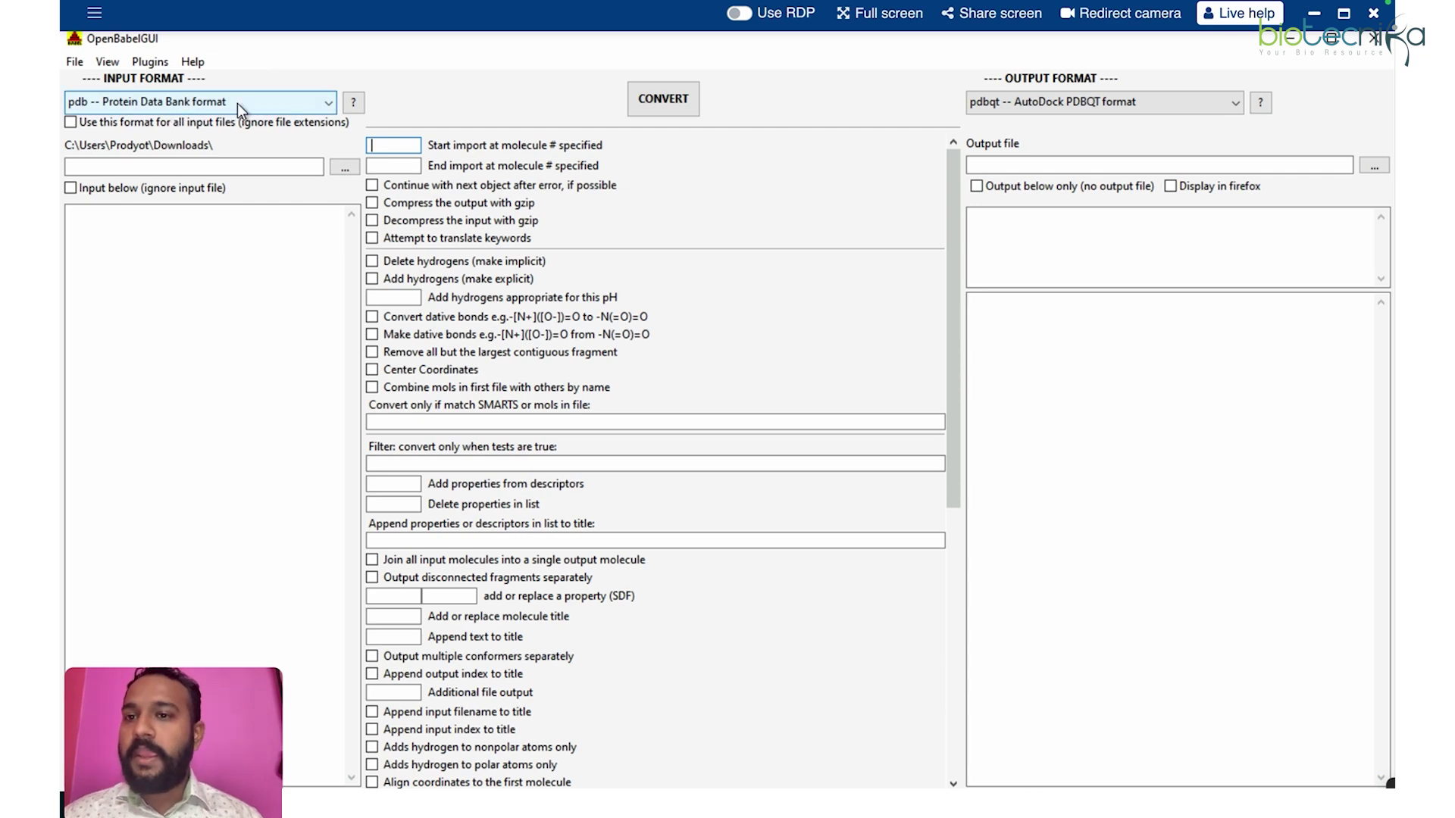
- Examine the file chooser for the PDB input and the pasted-input area in OpenBabelGUI without loading a file
{"action": "left_click", "coordinate": [343, 168]}
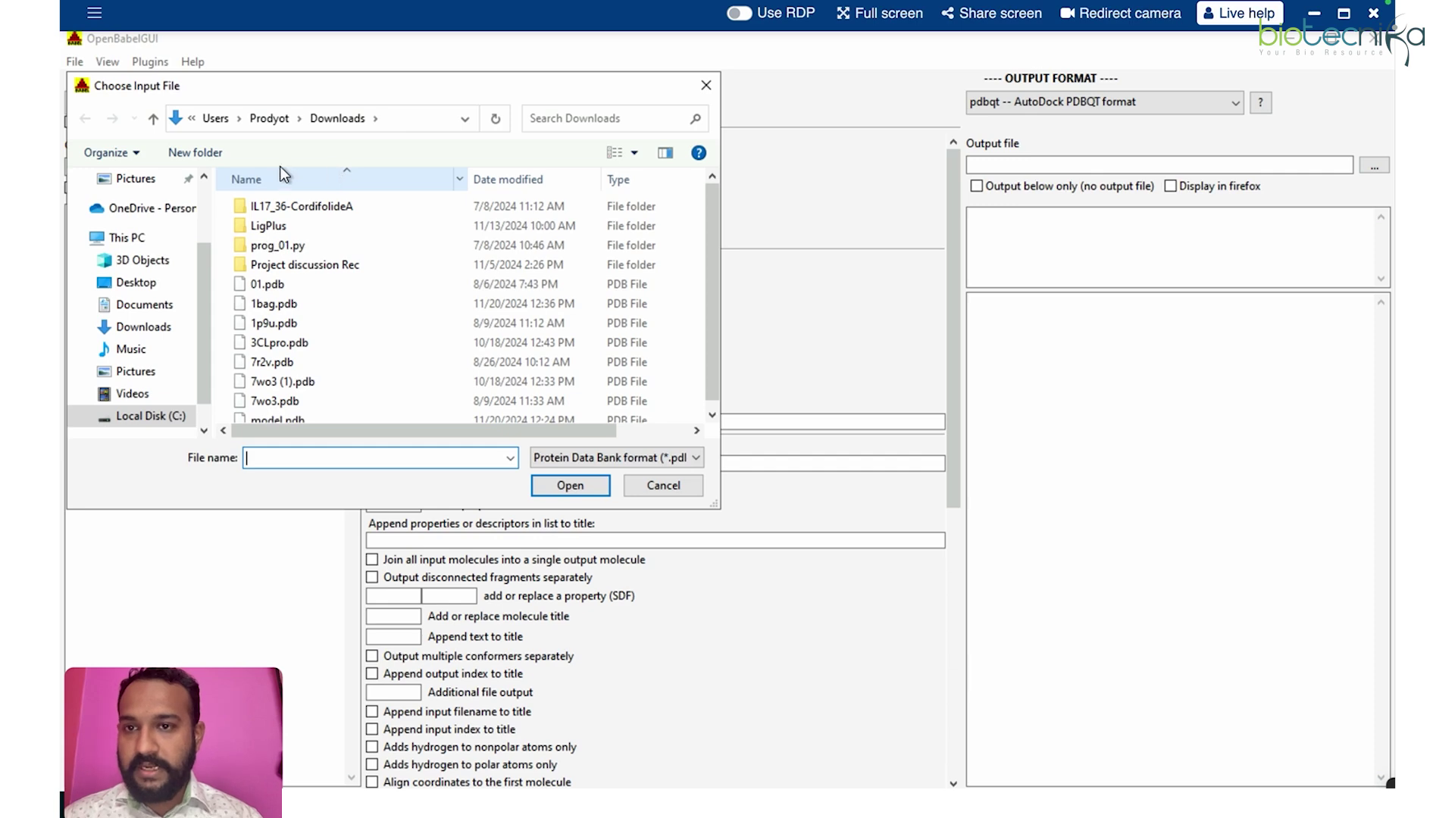
{"action": "left_click", "coordinate": [706, 85]}
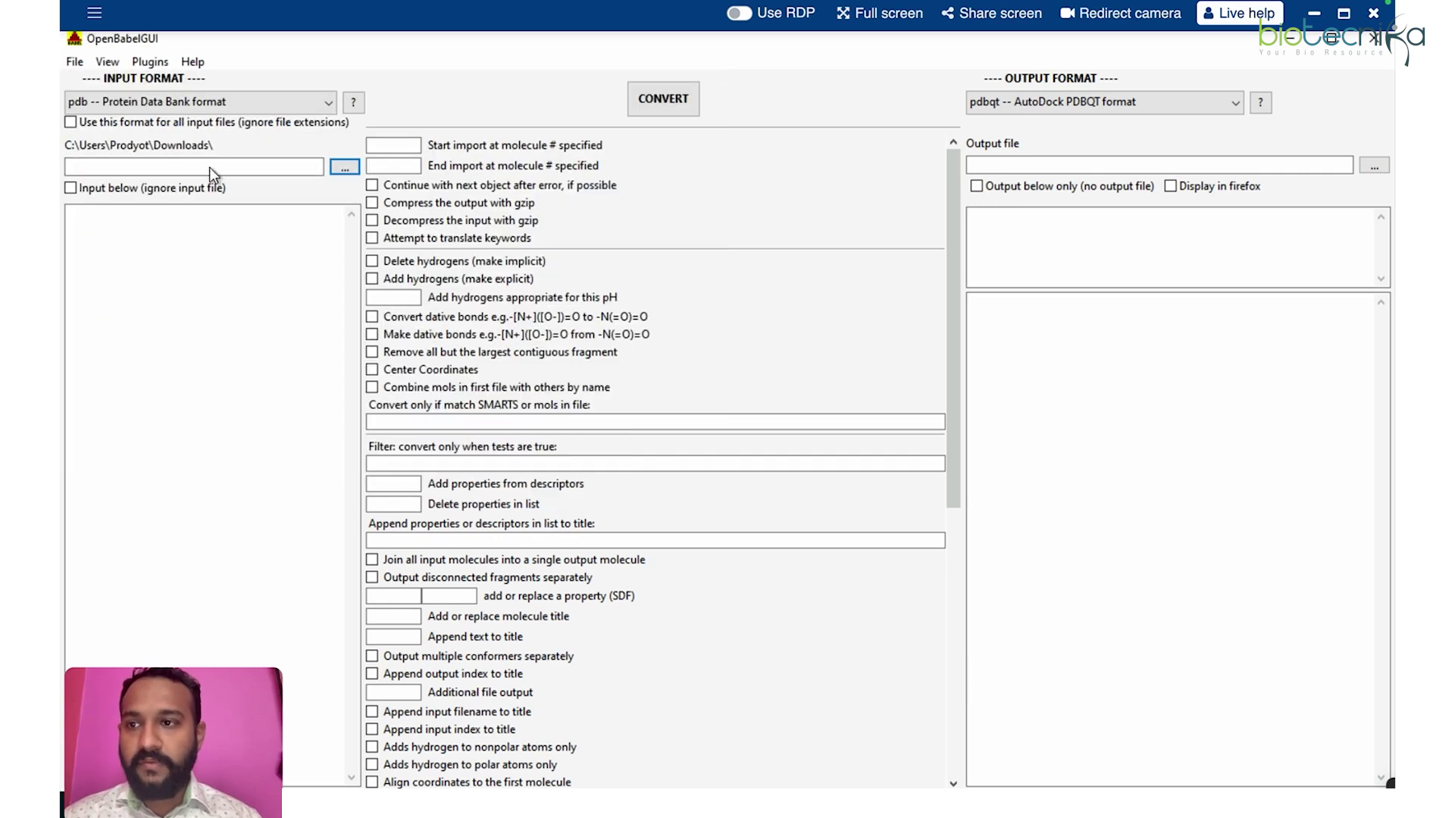
{"action": "left_click", "coordinate": [126, 239]}
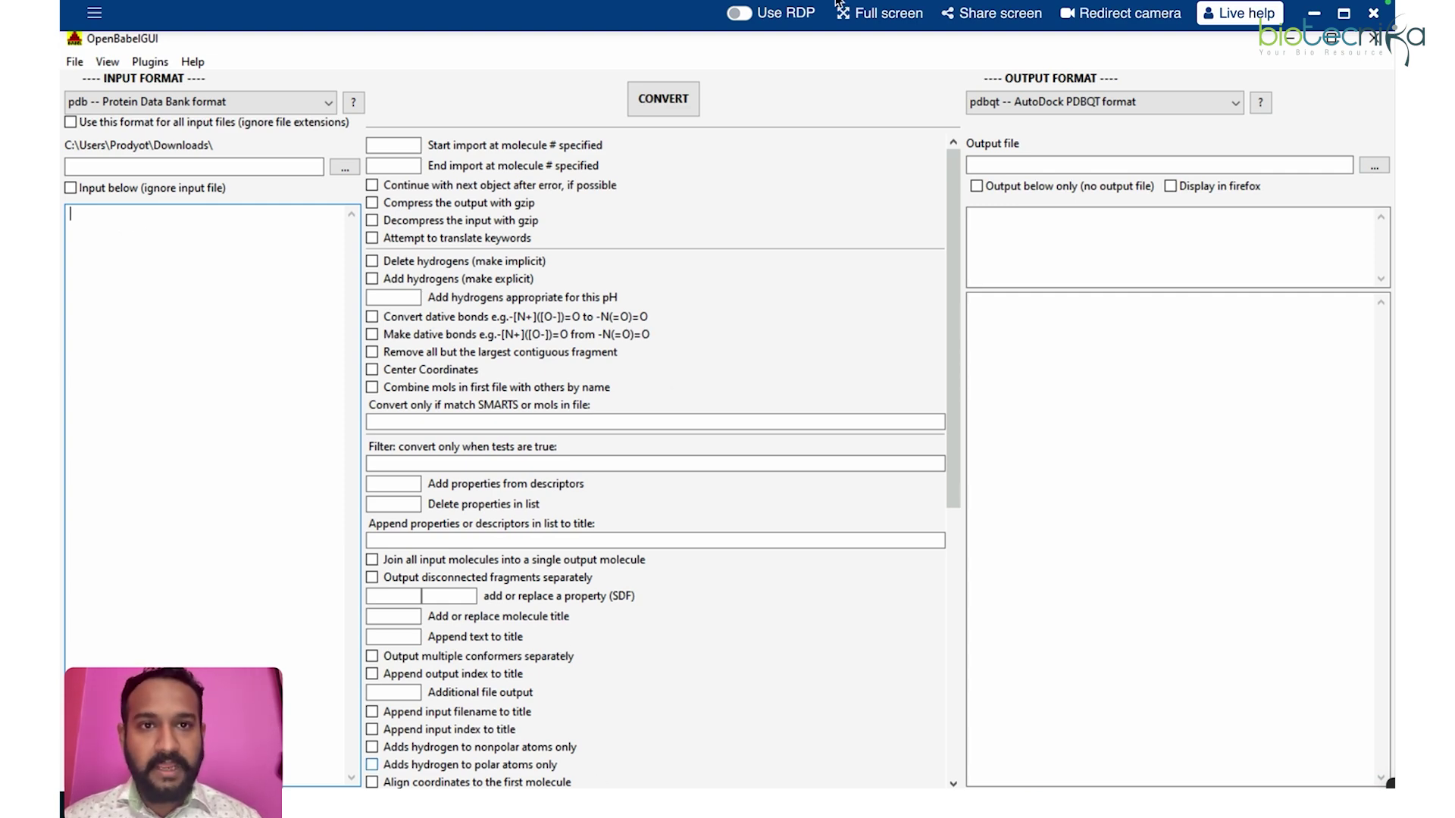
{"action": "mouse_move", "coordinate": [903, 6]}
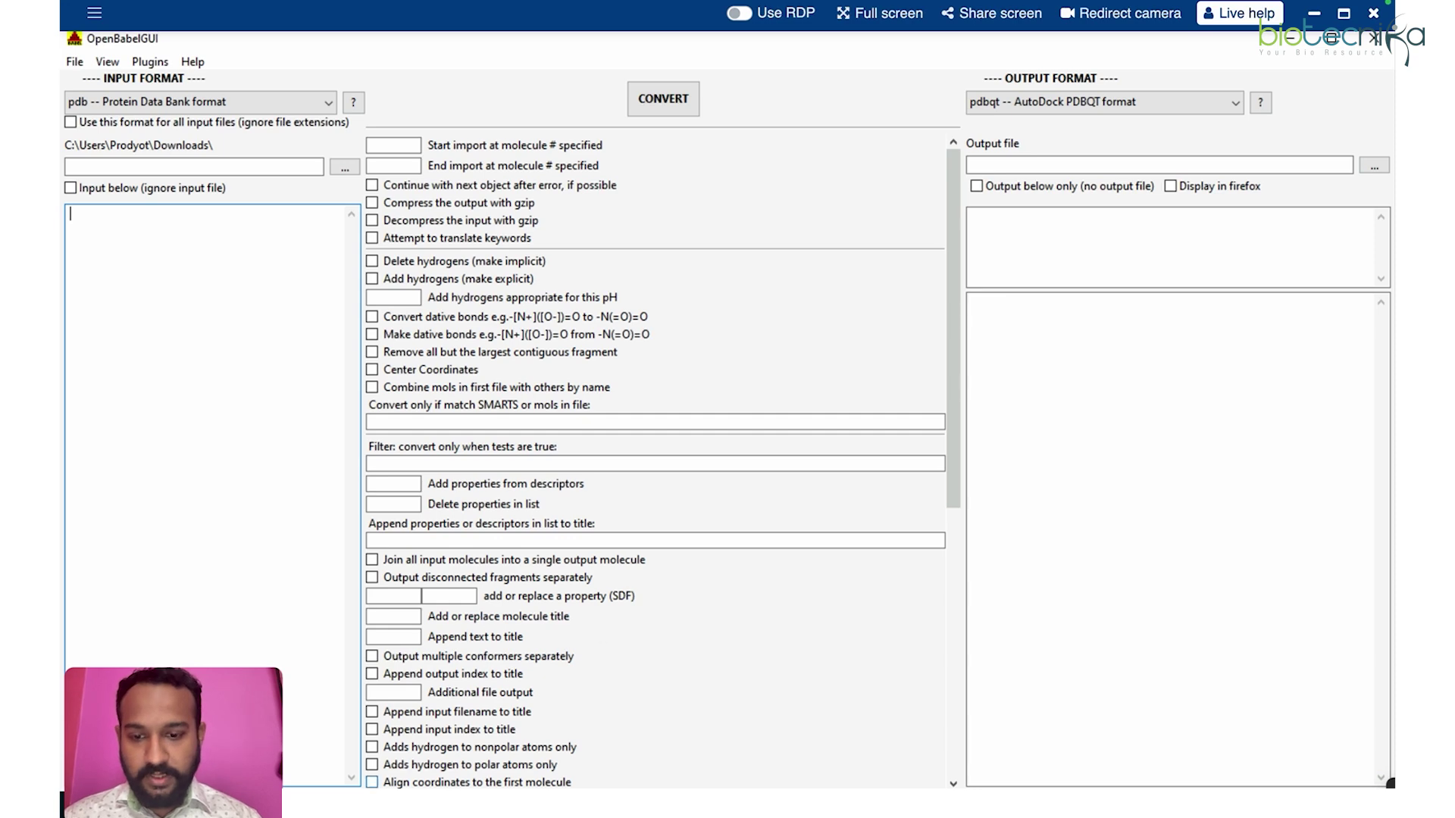
- Switch to Chrome, search Google for "Pubchem" in a new tab, and open the PubChem website
{"action": "mouse_move", "coordinate": [584, 803]}
{"action": "left_click", "coordinate": [583, 727]}
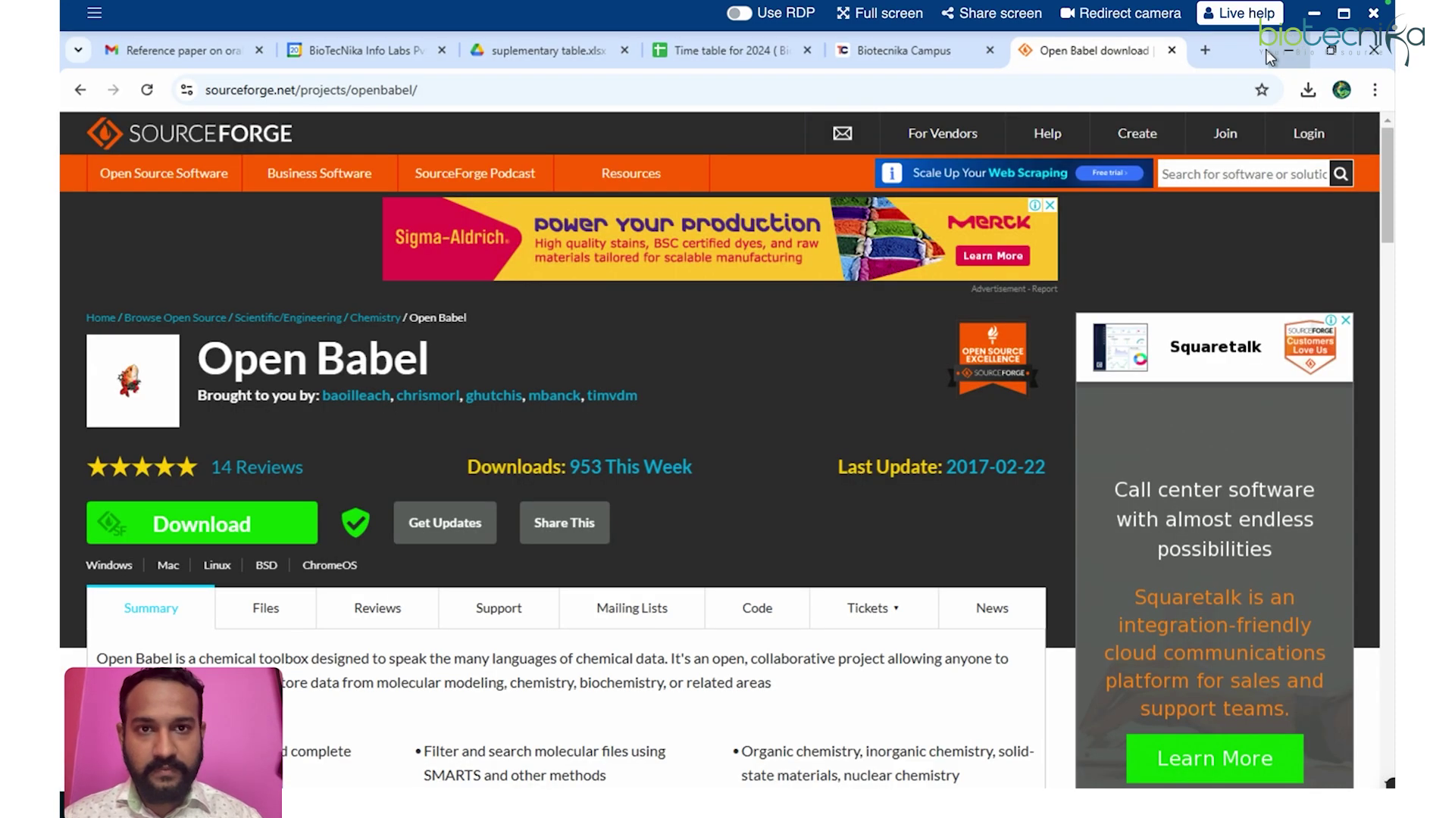
{"action": "left_click", "coordinate": [1204, 50]}
{"action": "left_click", "coordinate": [618, 376]}
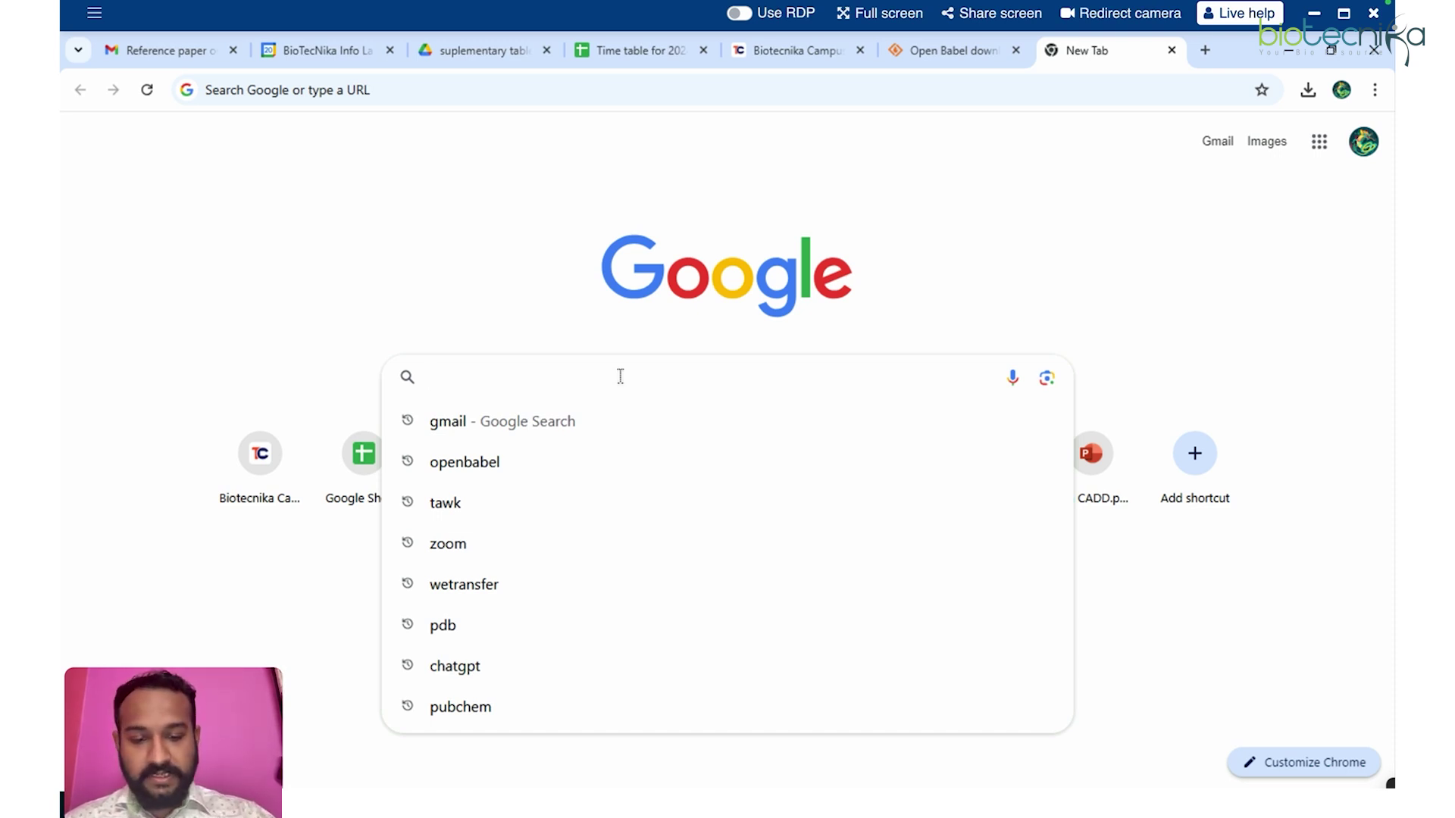
{"action": "type", "text": "Pu"}
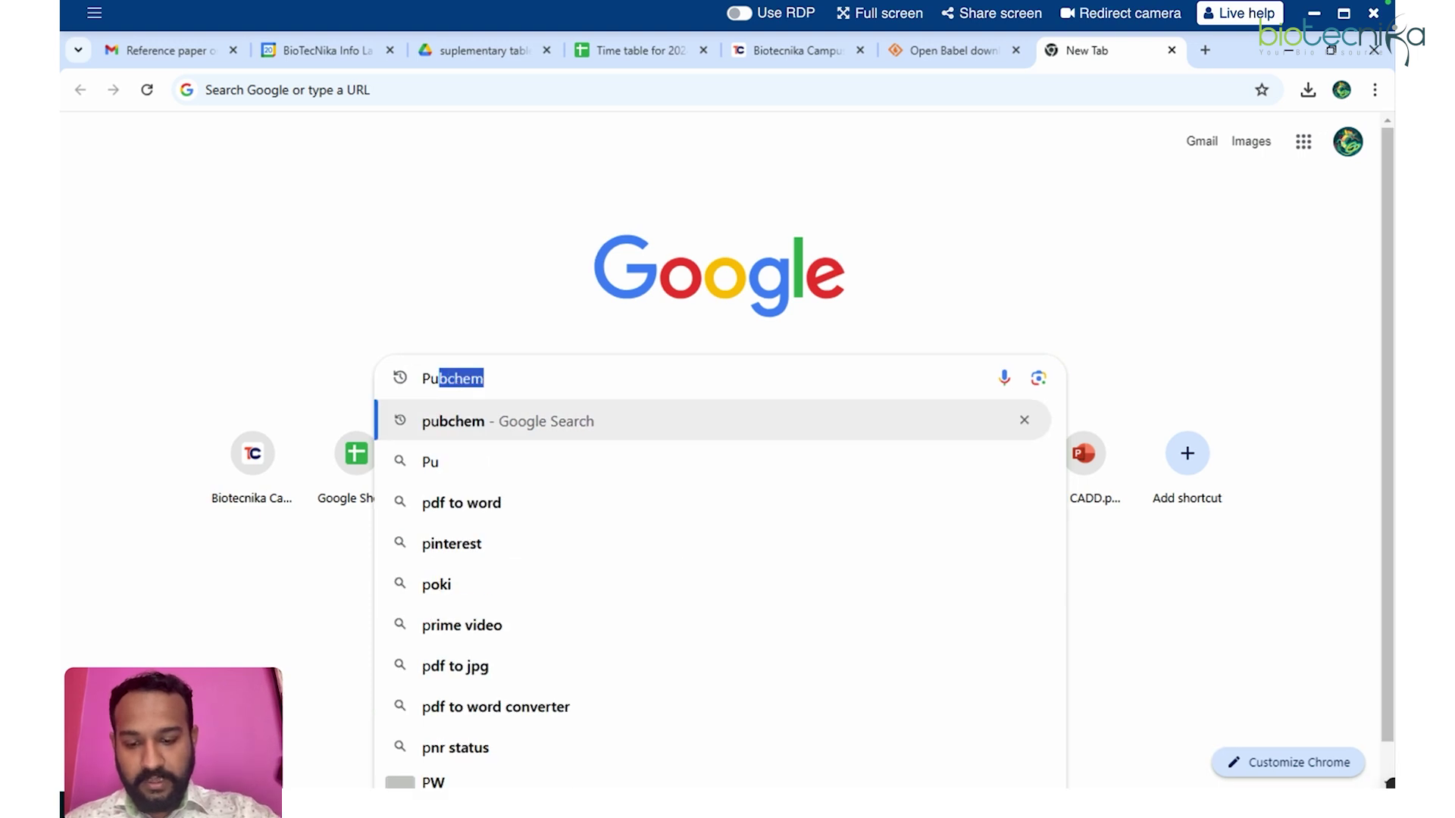
{"action": "type", "text": "bch"}
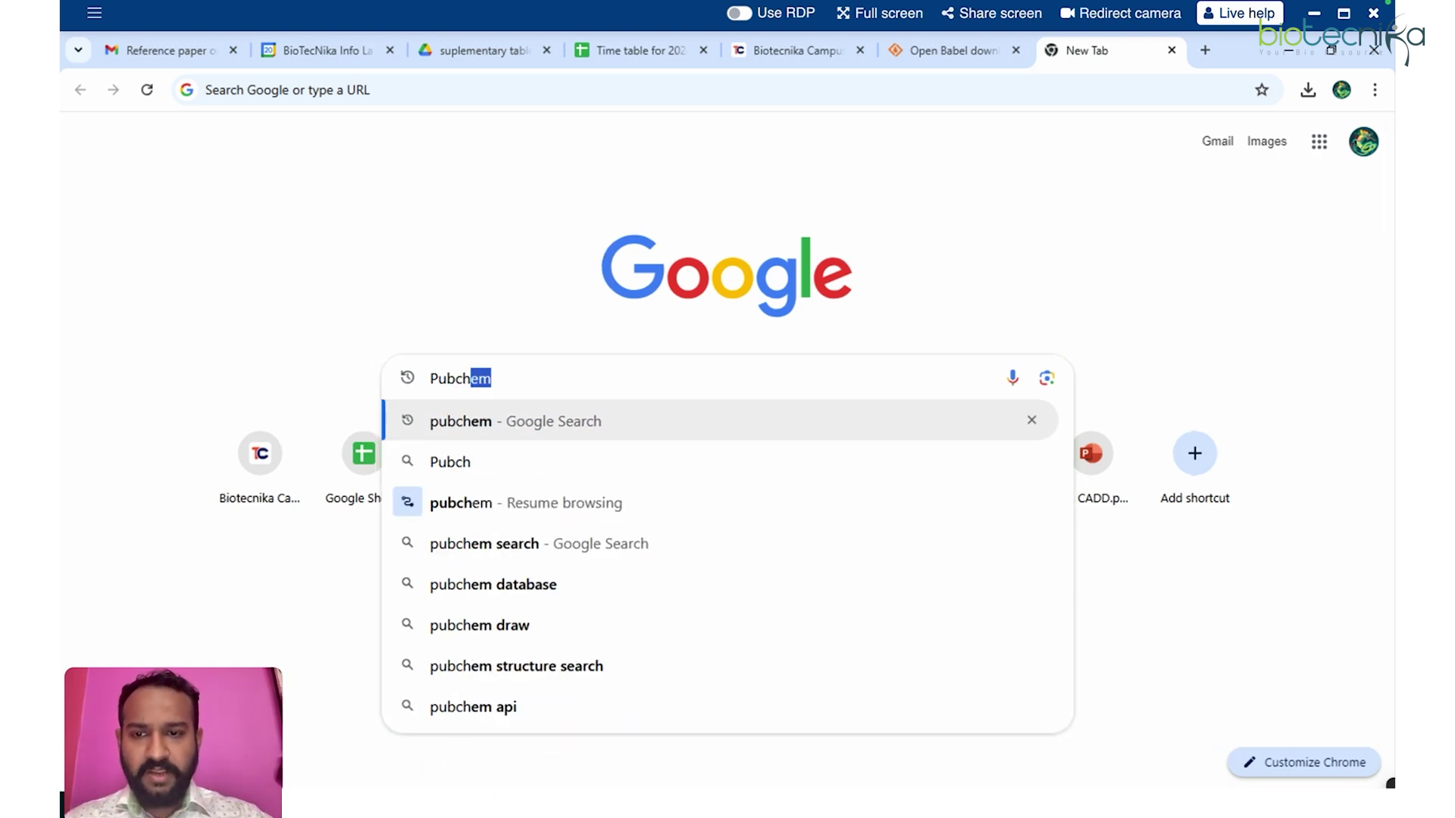
{"action": "type", "text": "em"}
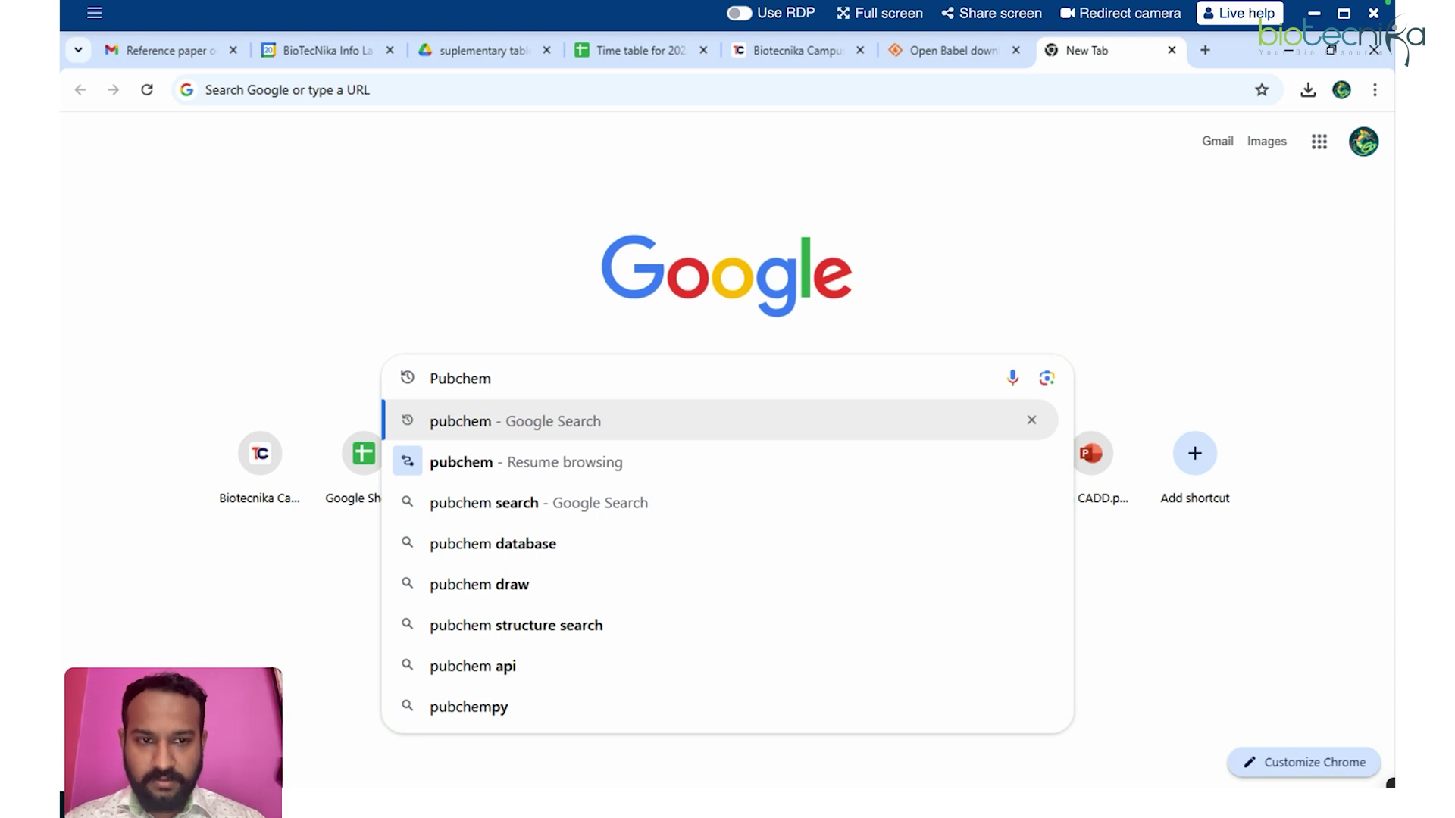
{"action": "key", "text": "Return"}
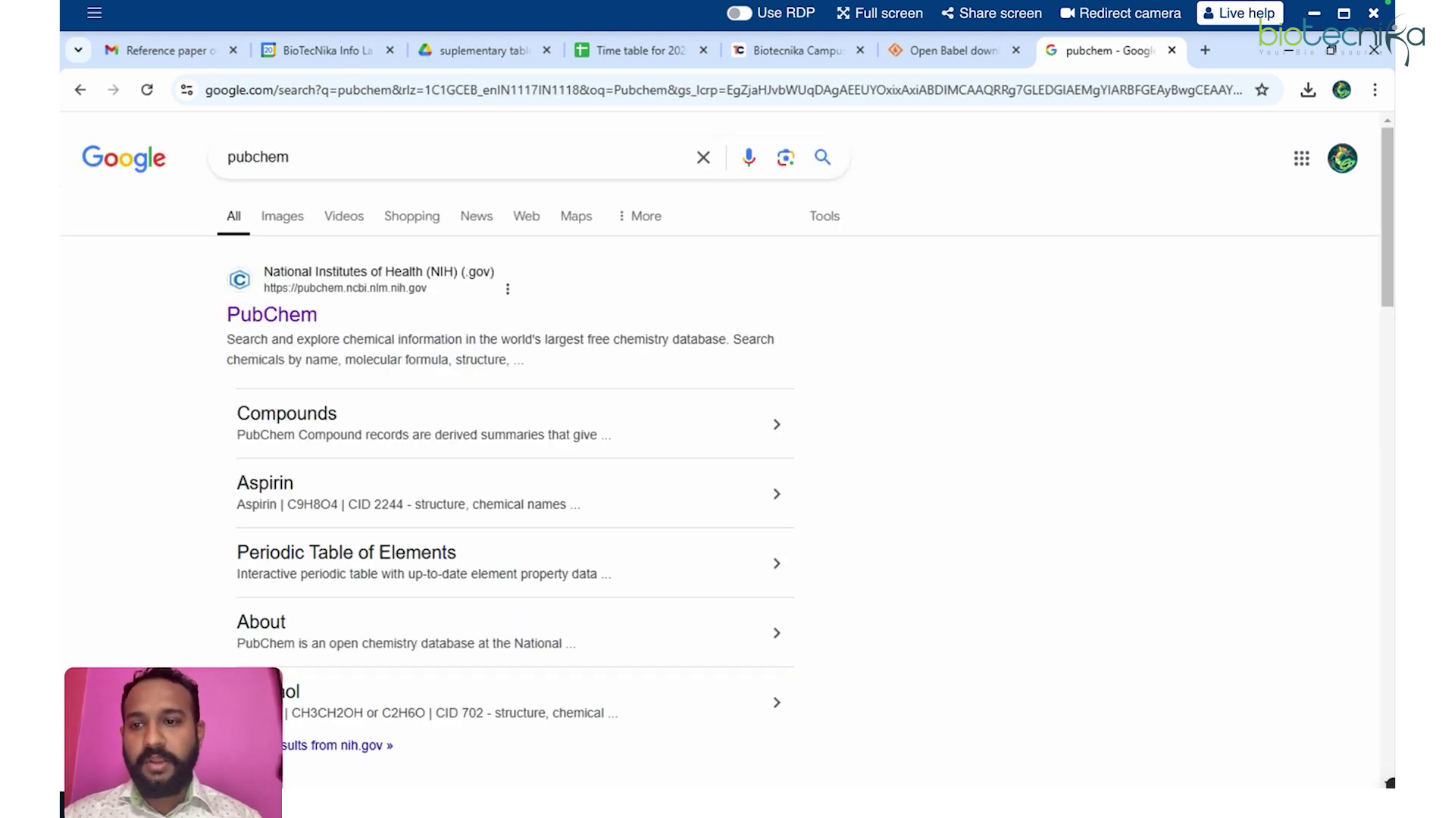
{"action": "left_click", "coordinate": [301, 324]}
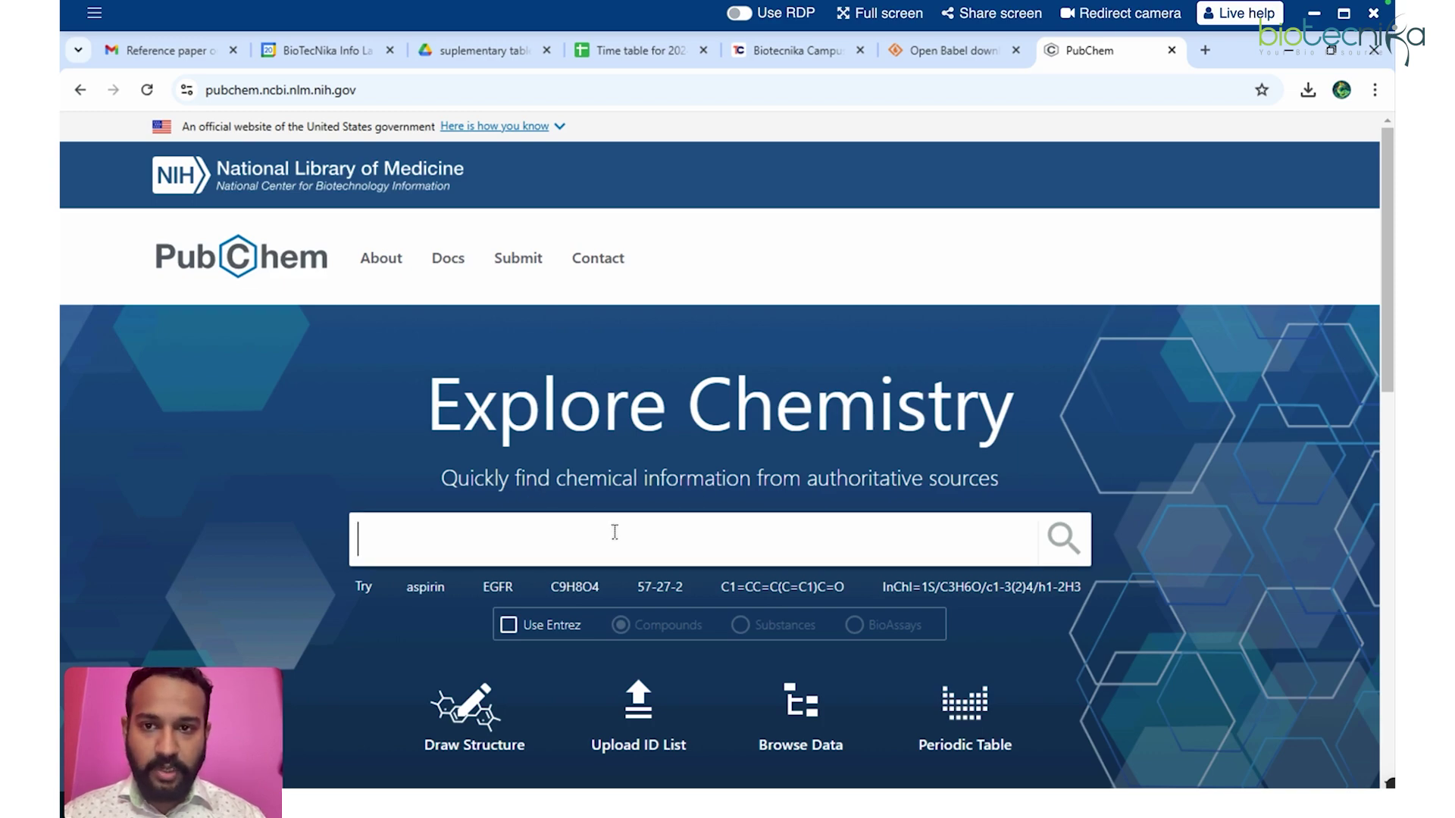
- Run PubChem's suggested example search for aspirin and open the best-match compound record, CID 2244
{"action": "scroll", "coordinate": [614, 532], "scroll_direction": "down", "scroll_amount": 3}
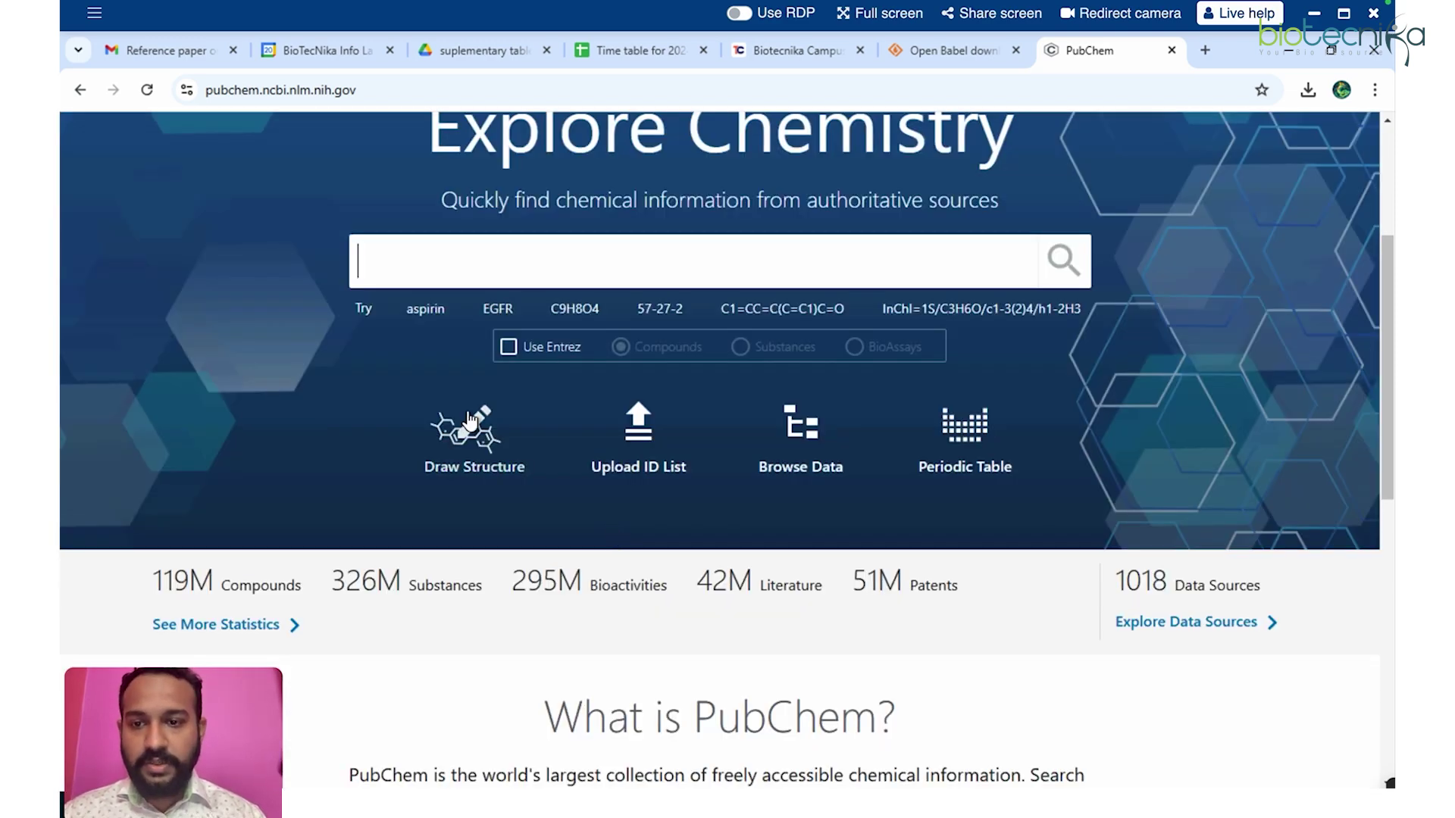
{"action": "scroll", "coordinate": [470, 419], "scroll_direction": "up", "scroll_amount": 1}
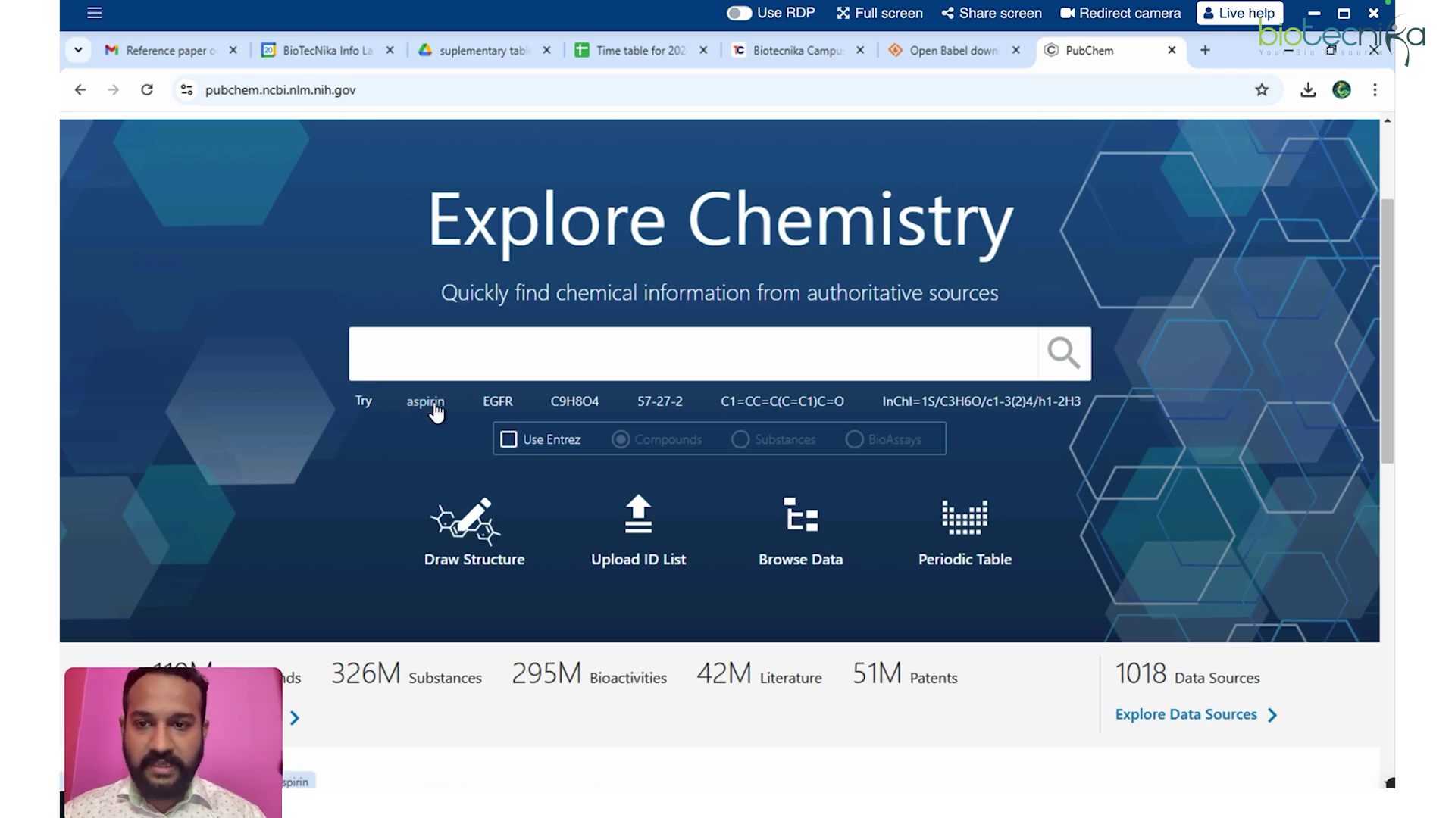
{"action": "left_click", "coordinate": [433, 408]}
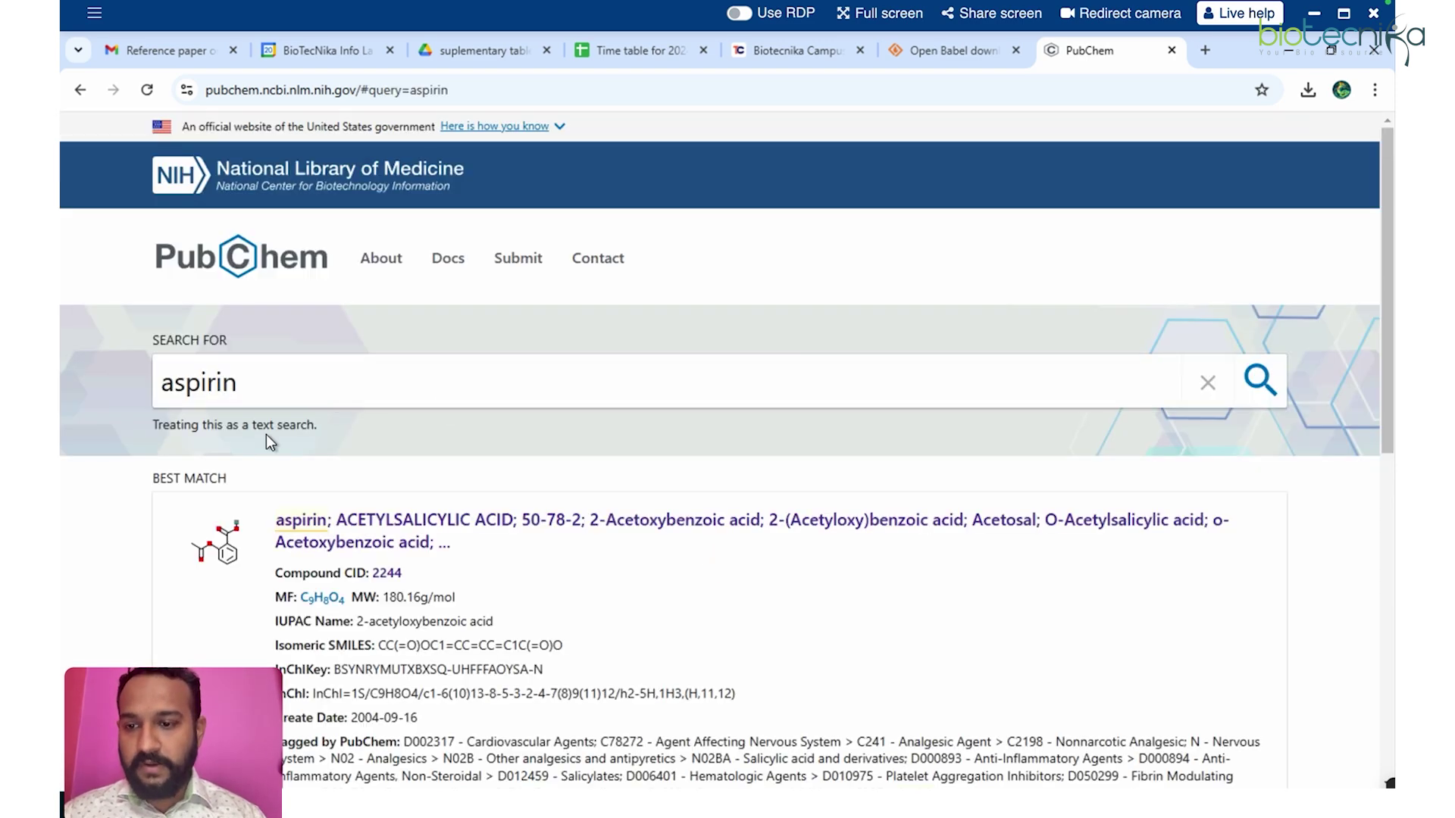
{"action": "left_click", "coordinate": [307, 535]}
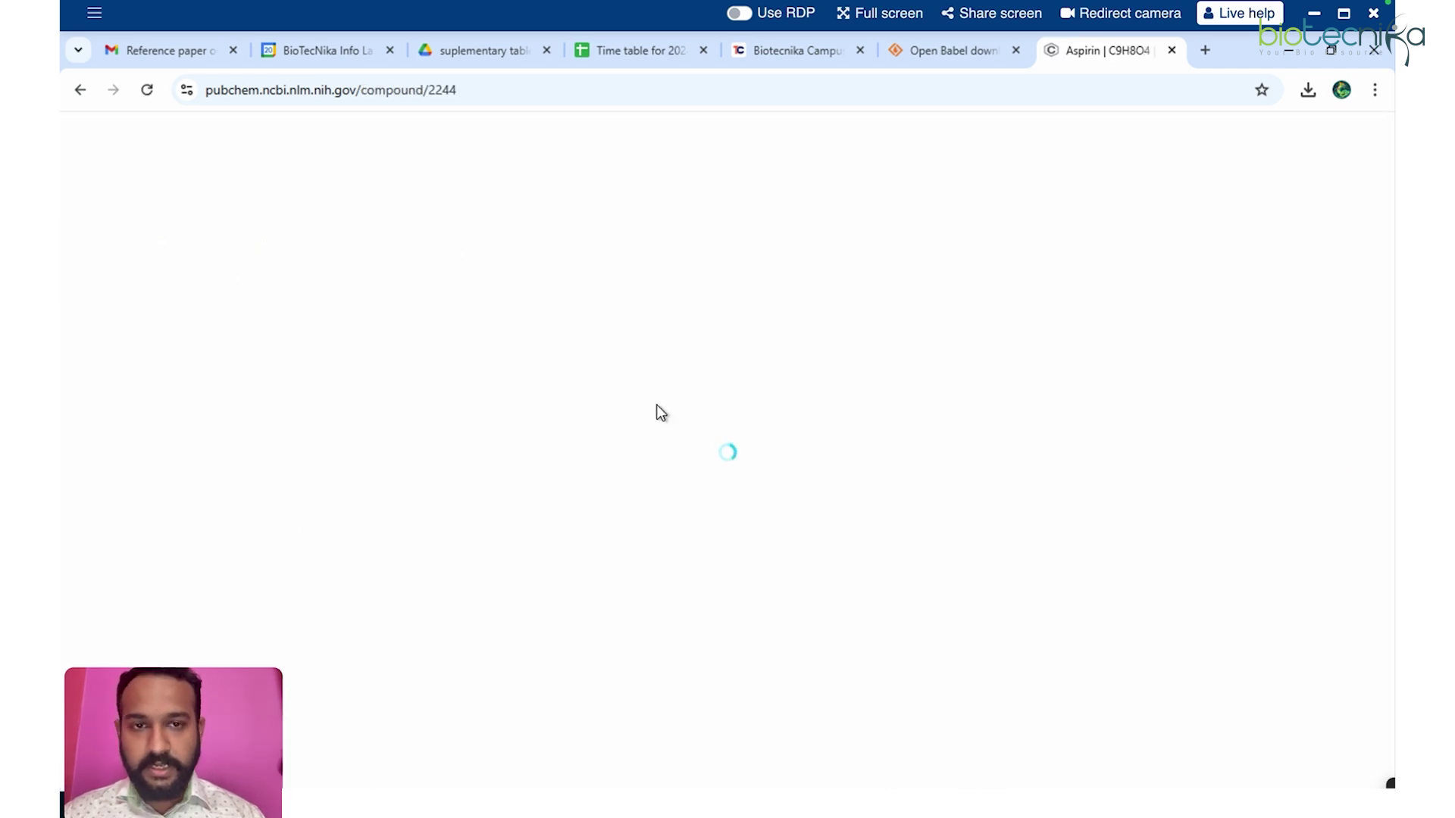
- Copy the SMILES string CC(=O)OC1=CC=CC=C1C(=O)O from section 2.1.4 of the aspirin record
{"action": "scroll", "coordinate": [580, 377], "scroll_direction": "down", "scroll_amount": 10}
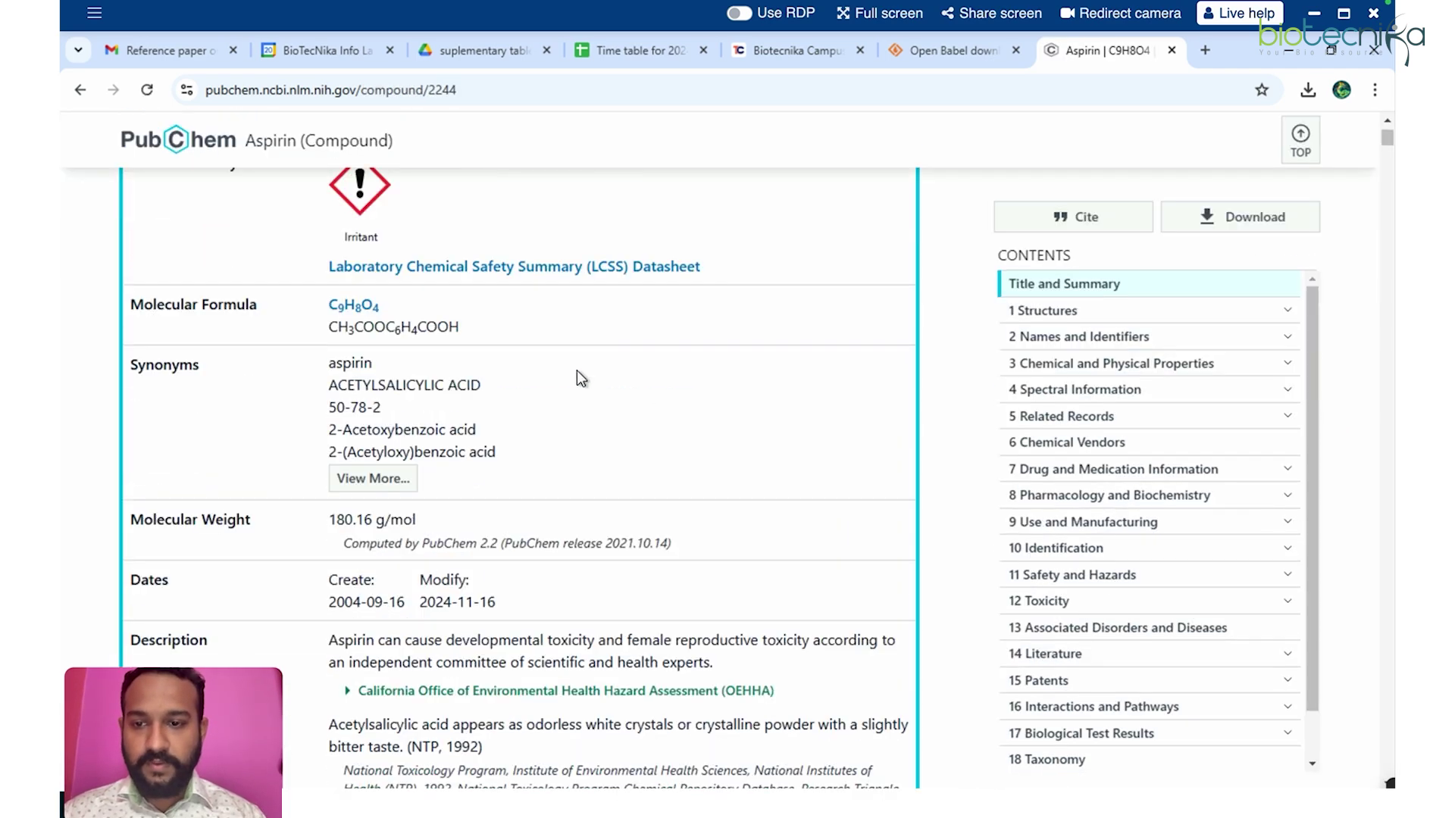
{"action": "scroll", "coordinate": [579, 376], "scroll_direction": "down", "scroll_amount": 15}
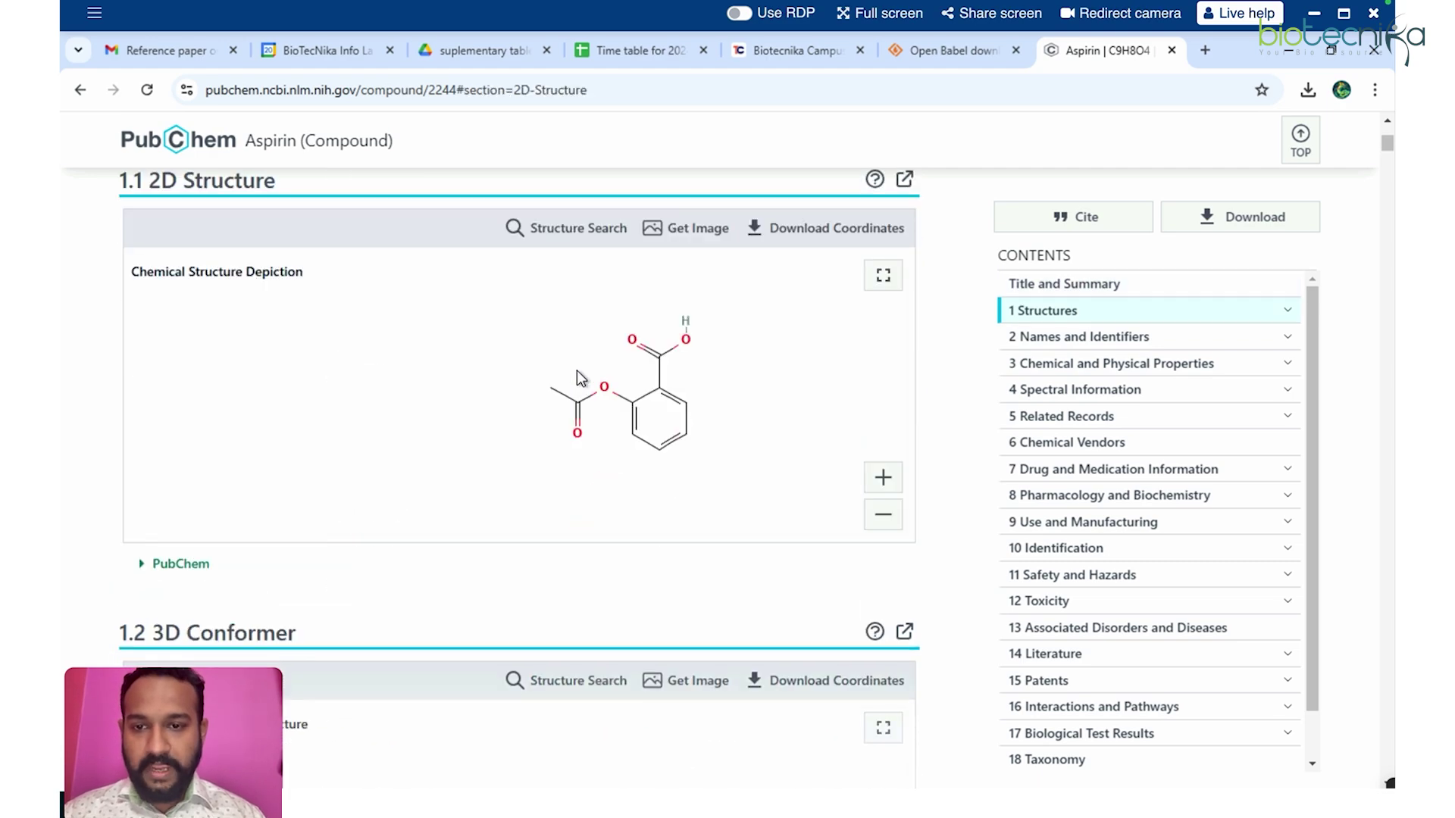
{"action": "scroll", "coordinate": [576, 370], "scroll_direction": "down", "scroll_amount": 15}
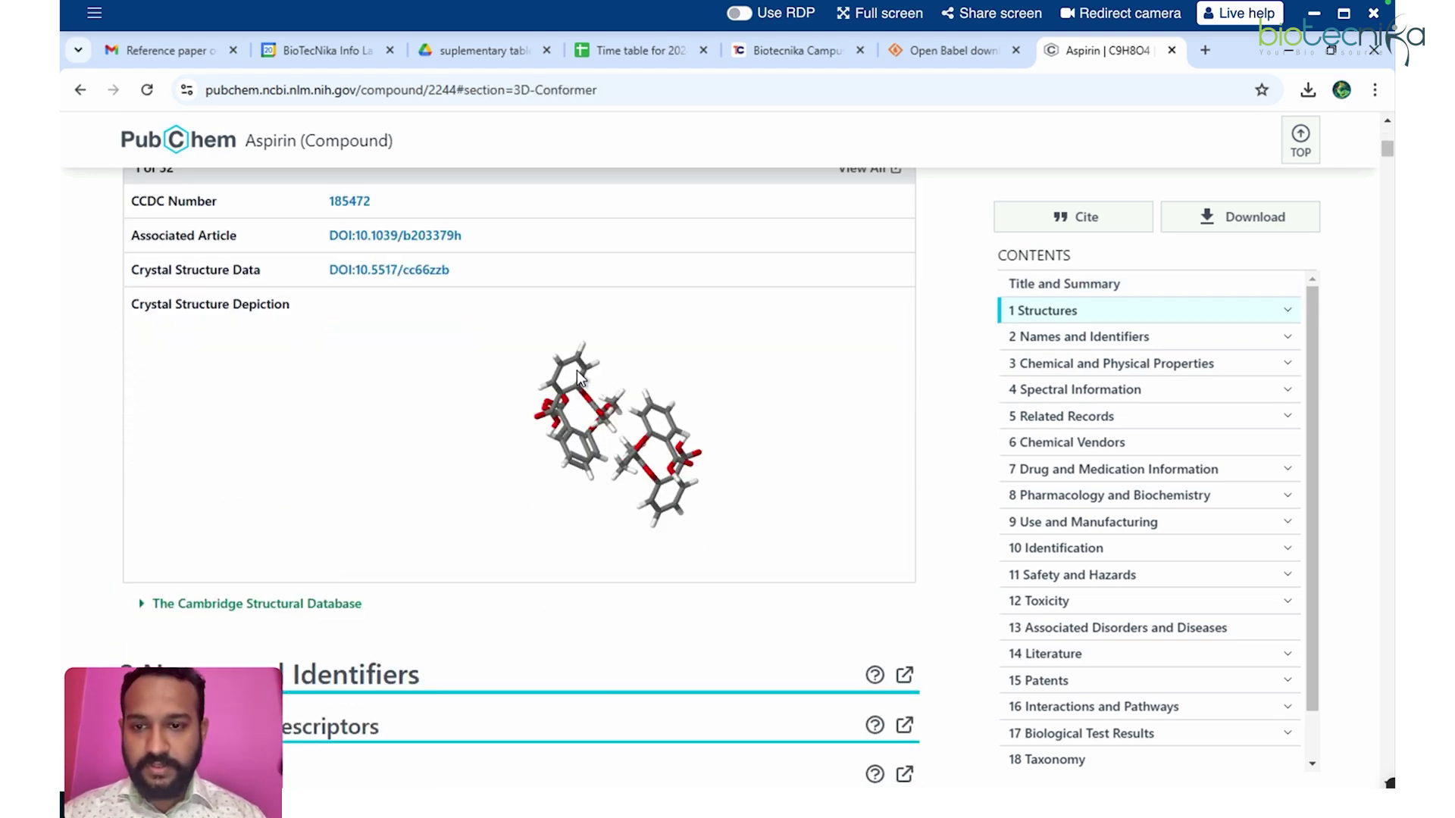
{"action": "scroll", "coordinate": [581, 377], "scroll_direction": "down", "scroll_amount": 6}
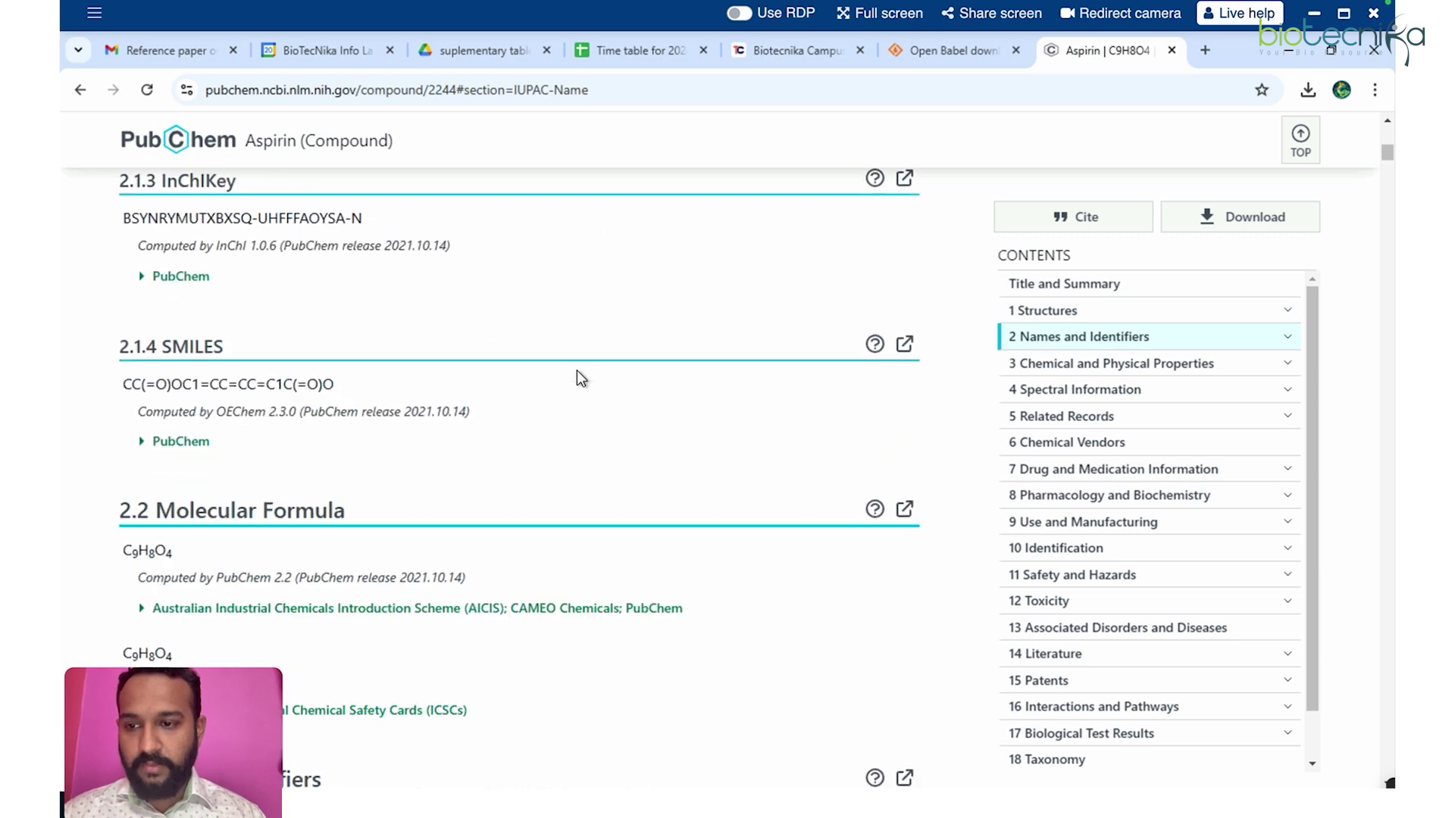
{"action": "left_click_drag", "start_coordinate": [124, 385], "coordinate": [359, 388]}
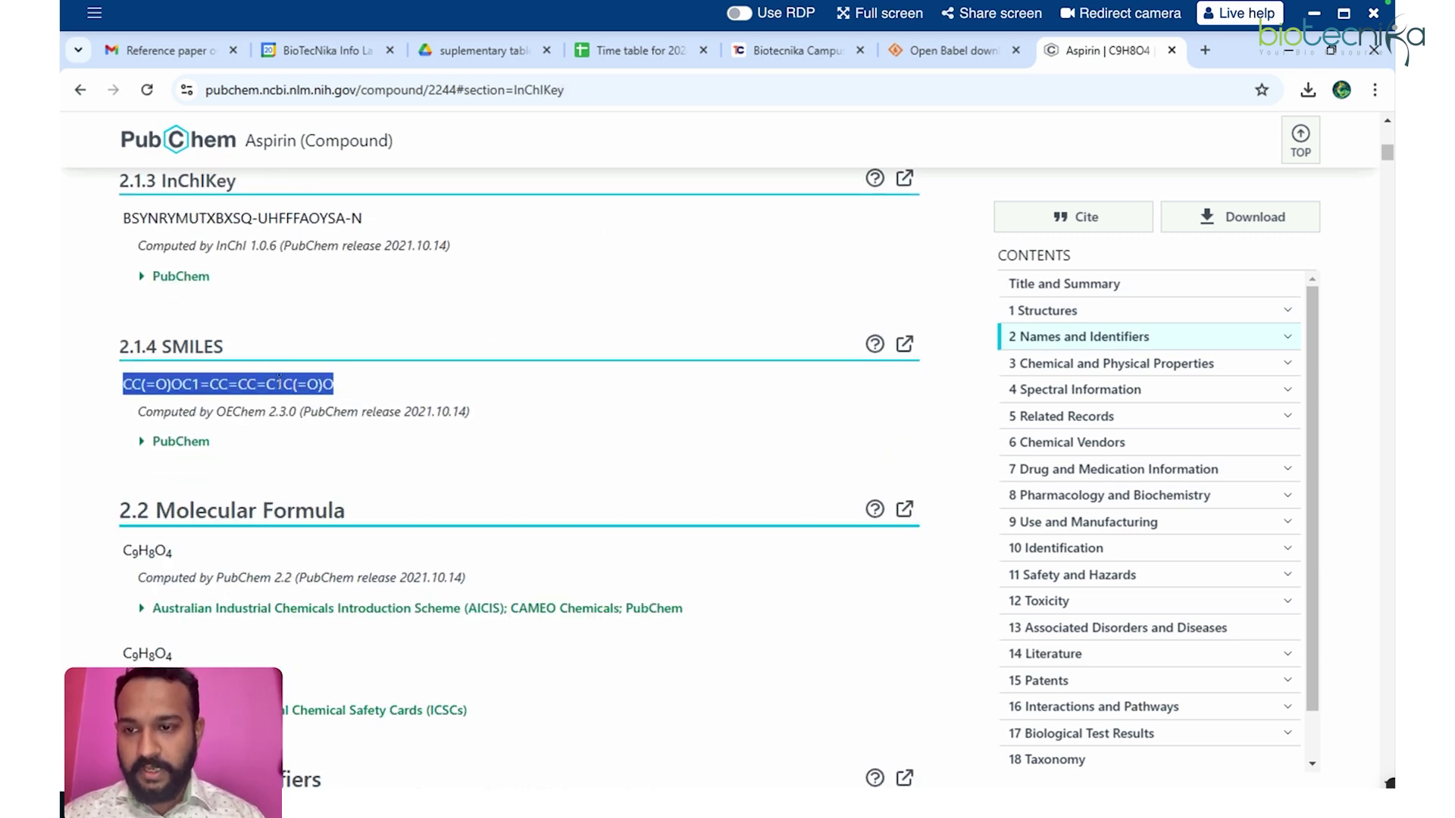
{"action": "right_click", "coordinate": [279, 378]}
{"action": "left_click", "coordinate": [330, 406]}
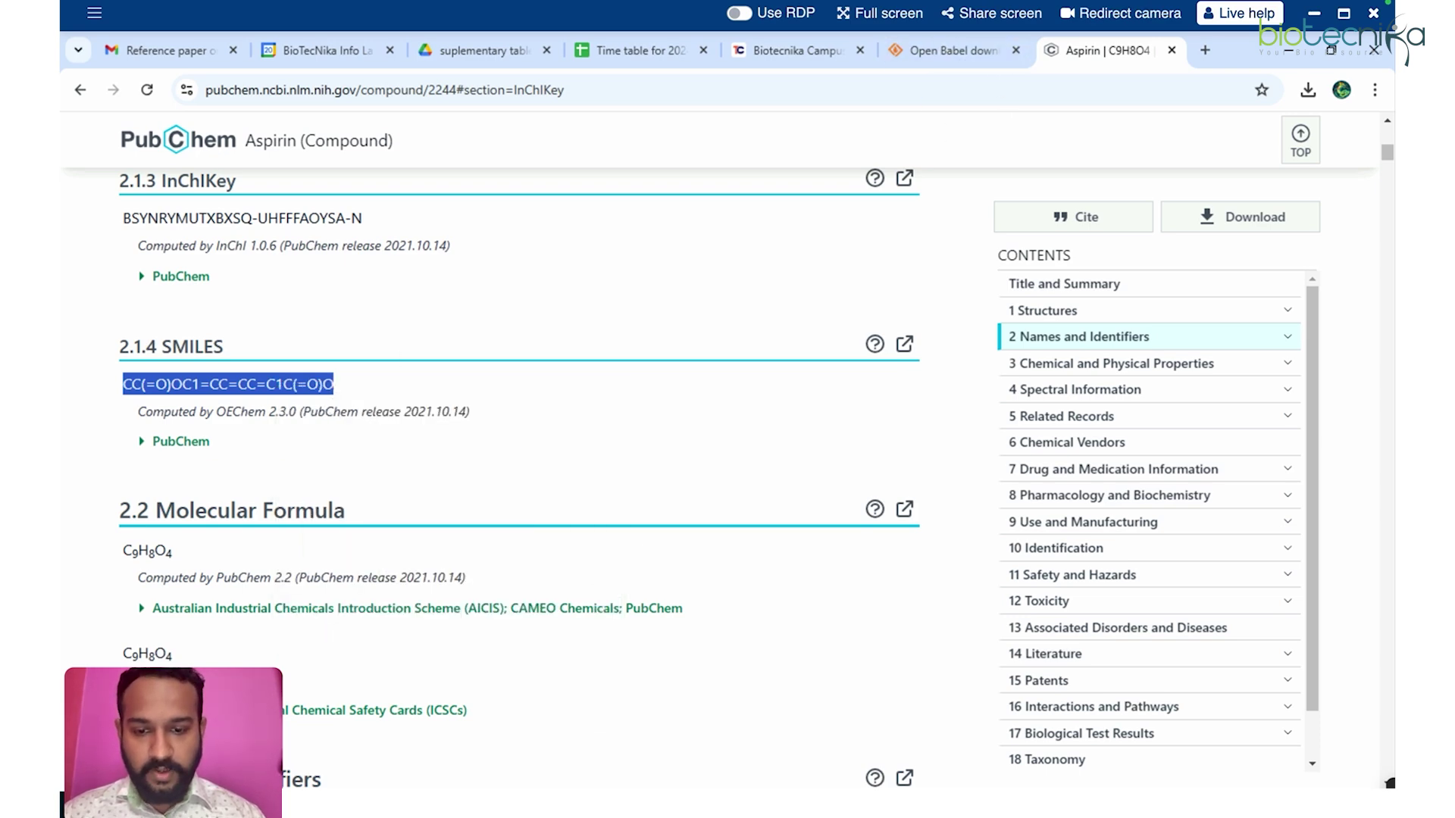
- Switch to OpenBabelGUI, enable "Input below (ignore input file)", and paste the aspirin SMILES string into the input area
{"action": "left_click", "coordinate": [542, 693]}
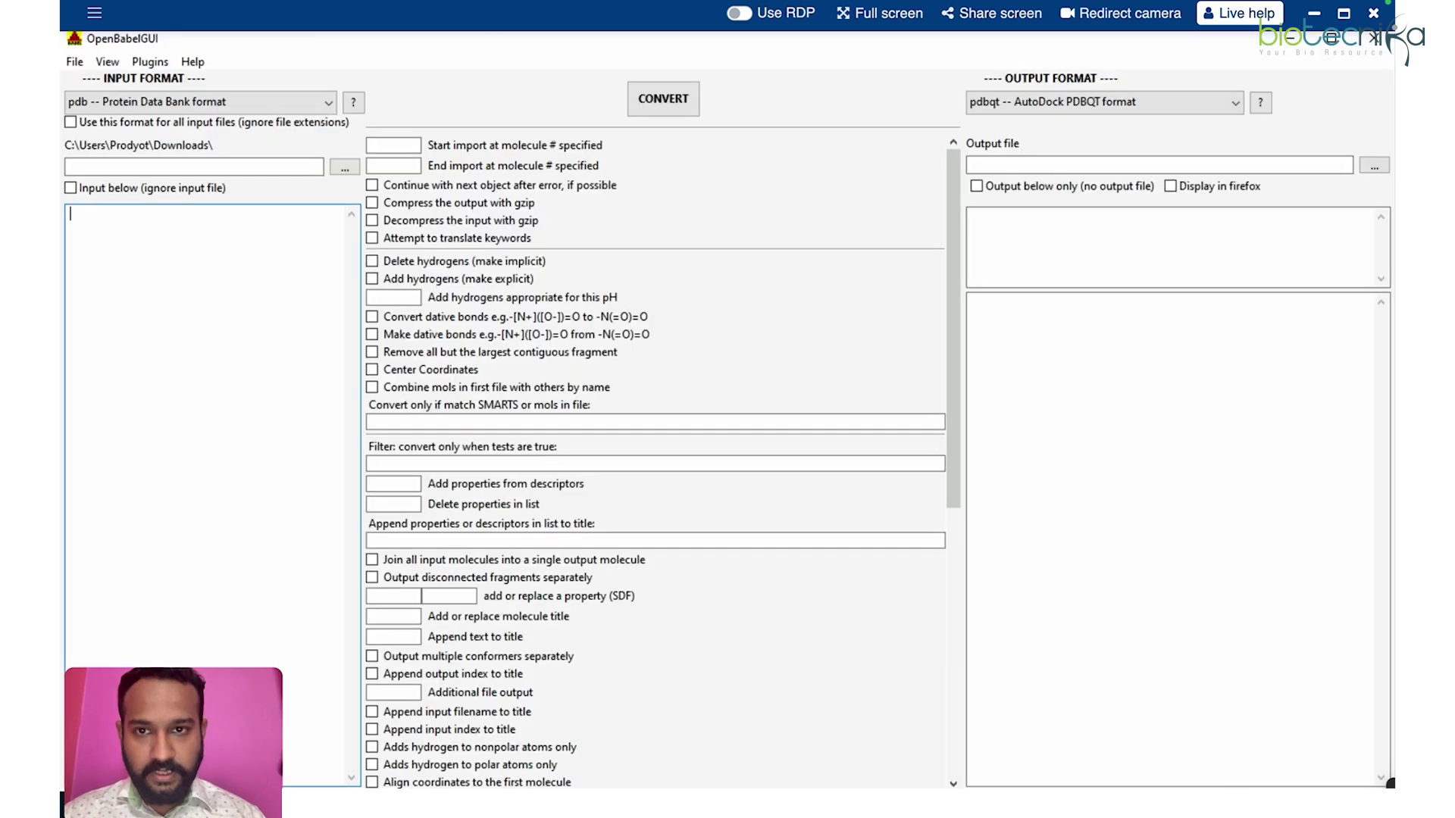
{"action": "left_click", "coordinate": [105, 222]}
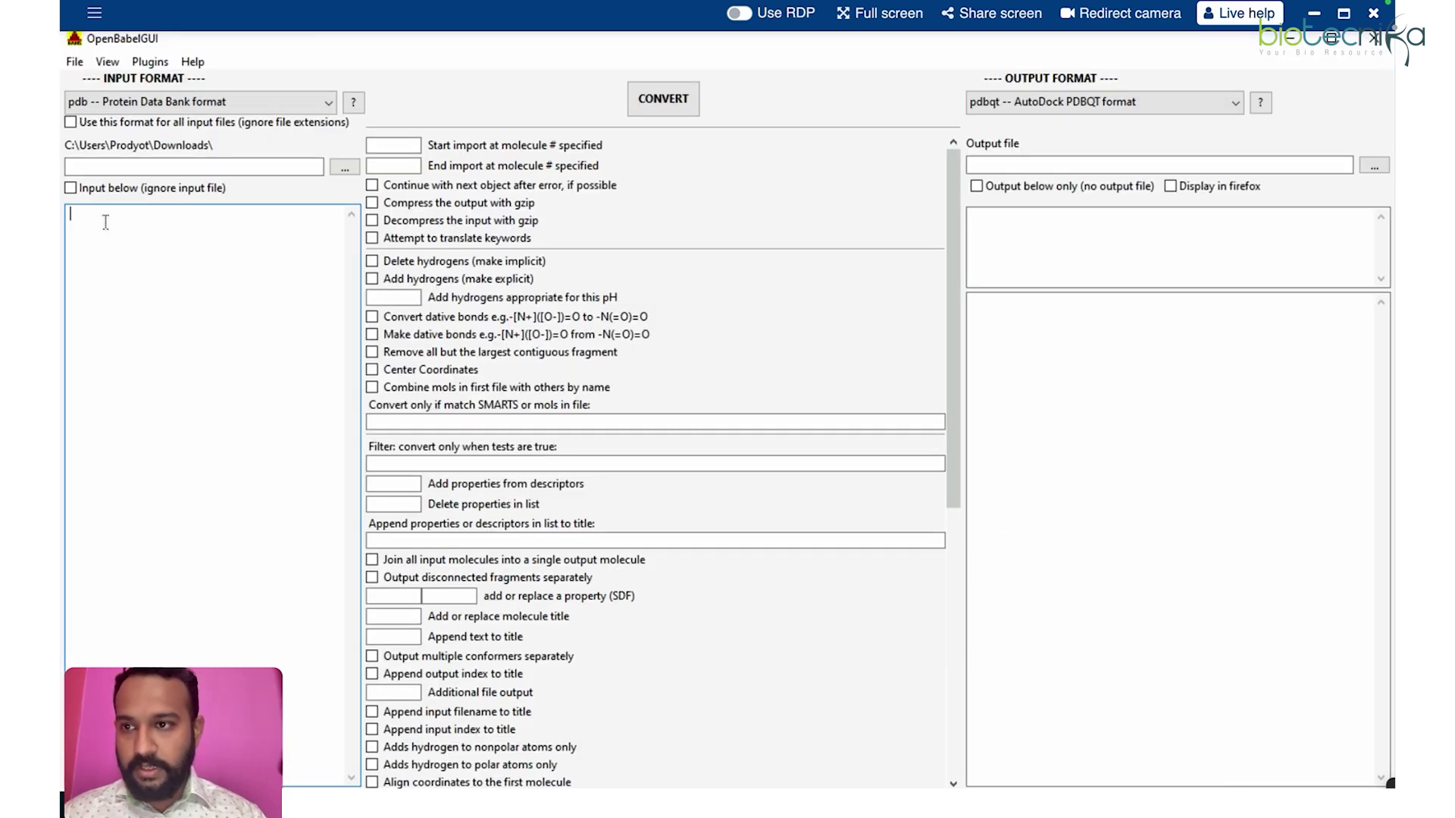
{"action": "left_click", "coordinate": [70, 188]}
{"action": "right_click", "coordinate": [82, 212]}
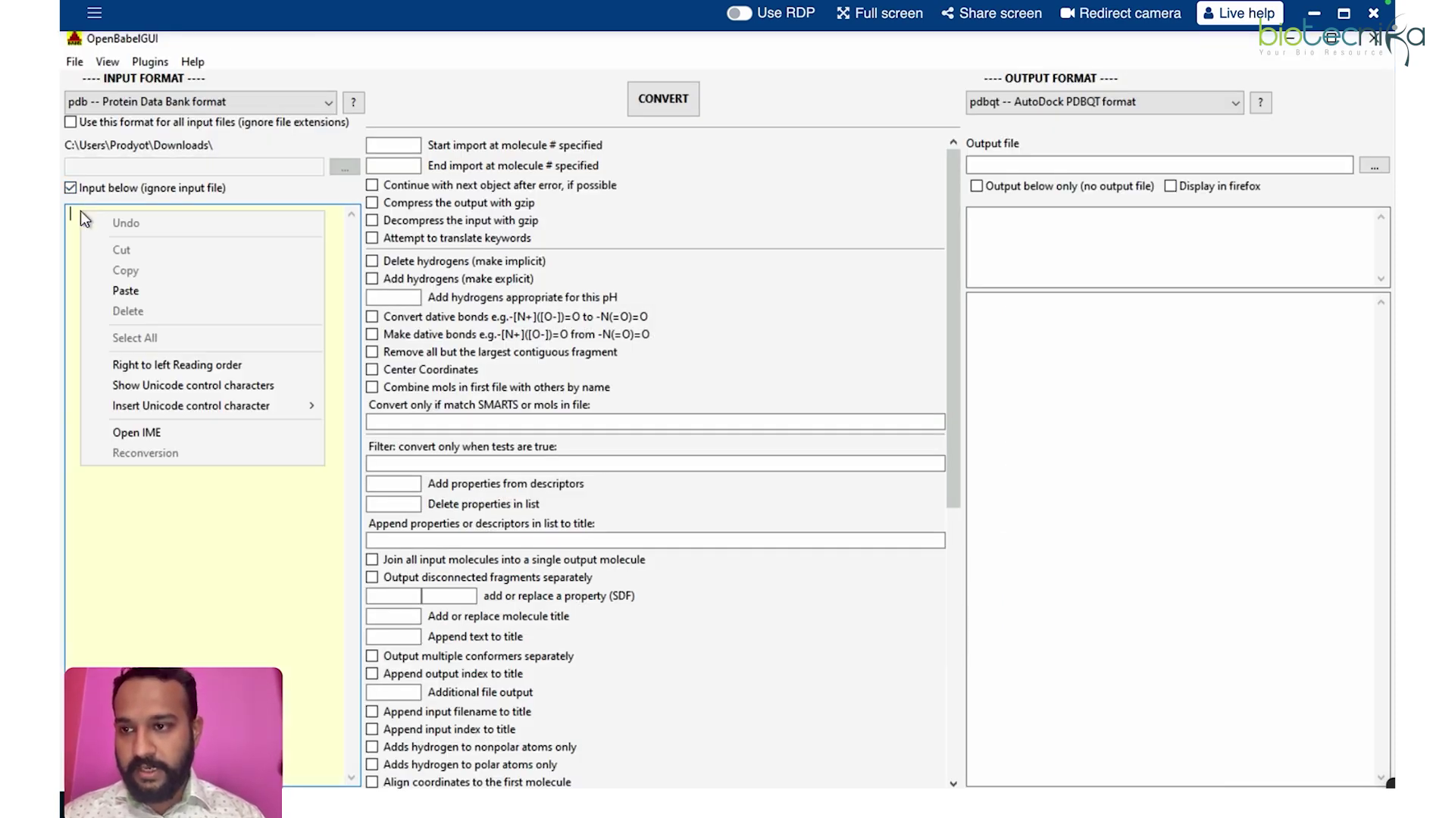
{"action": "left_click", "coordinate": [152, 291]}
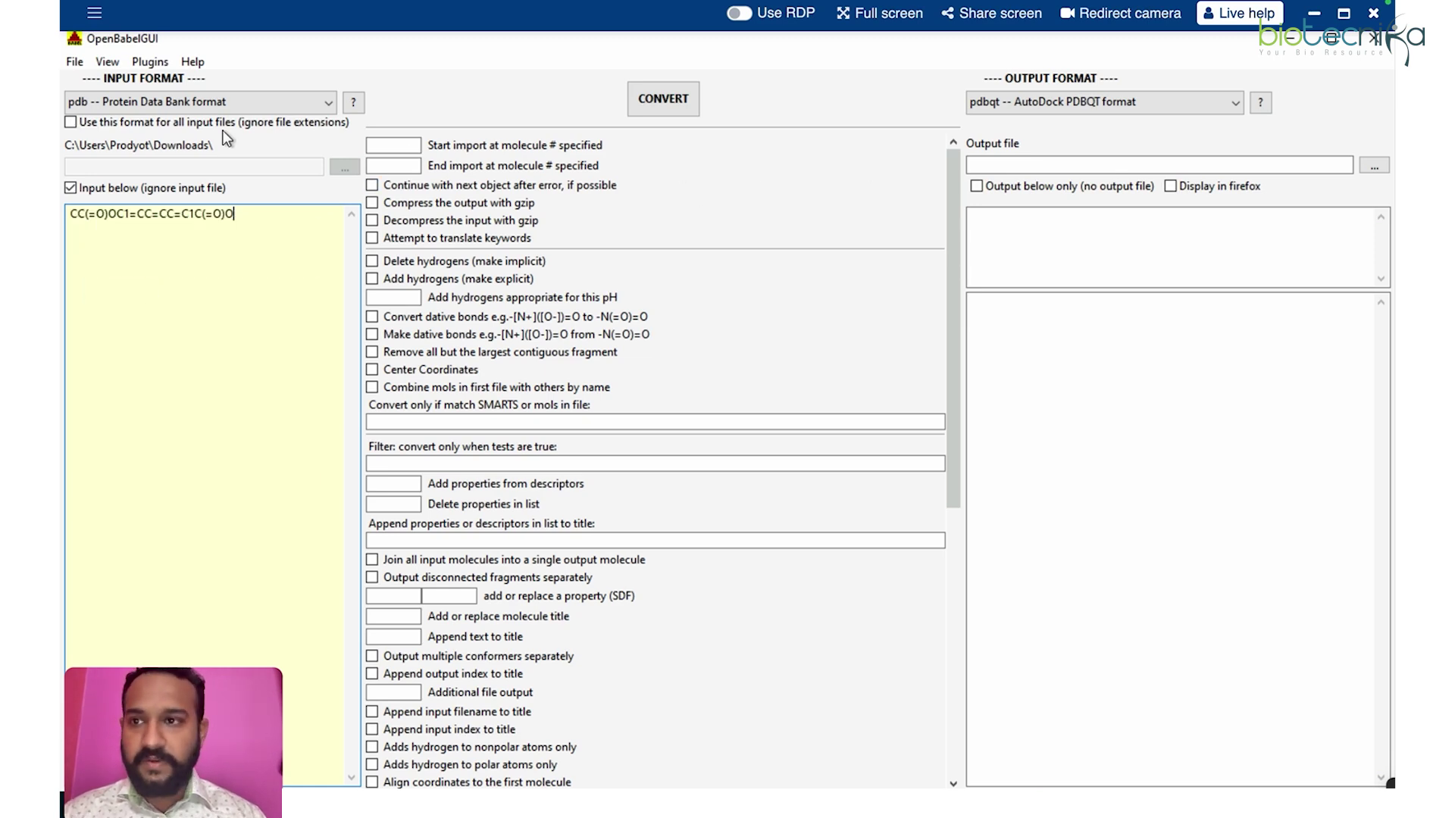
- Convert the pasted molecule with the input format "smiles -- SMILES format" and the output format "sdf -- MDL MOL format"
{"action": "left_click", "coordinate": [233, 95]}
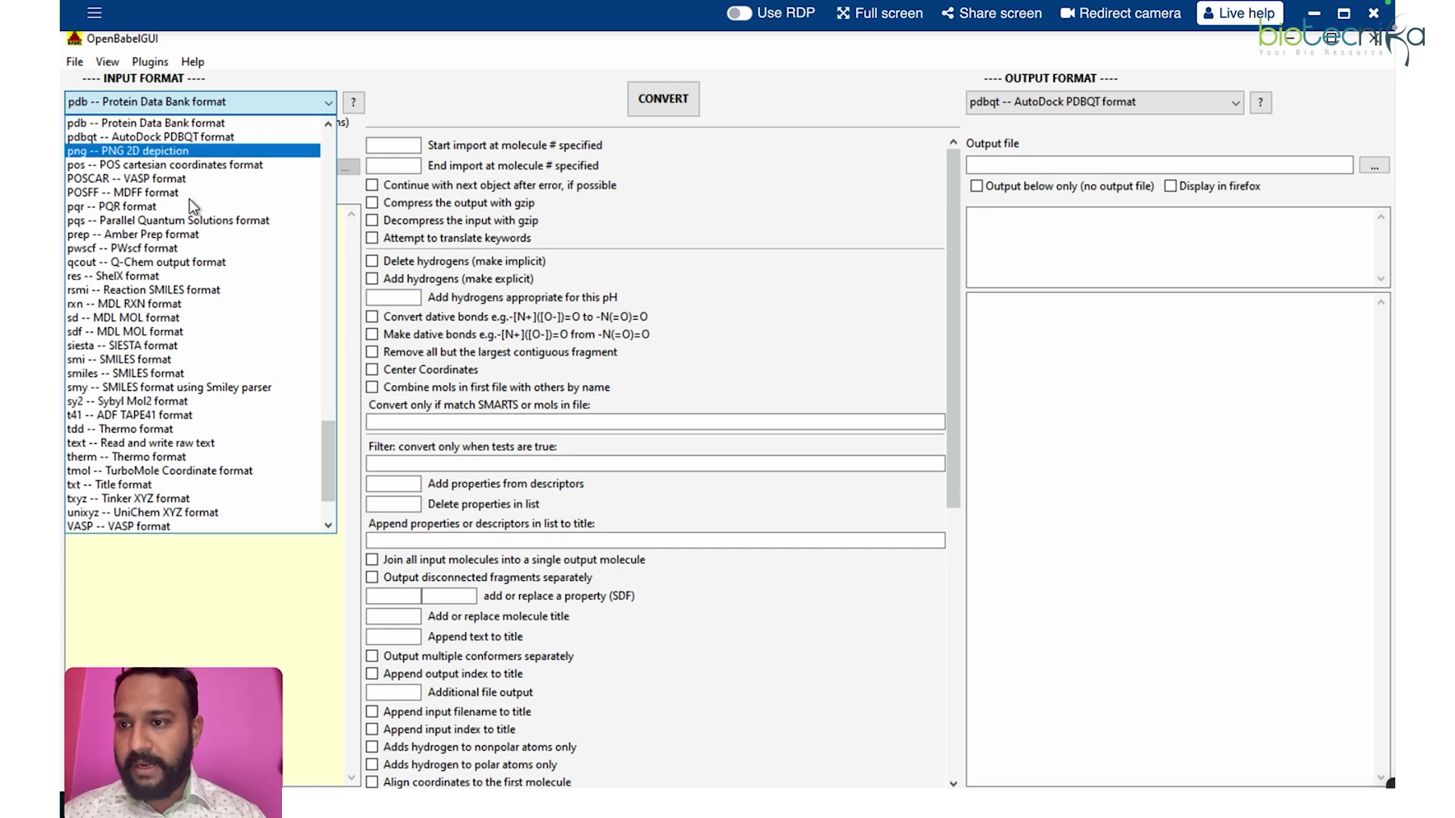
{"action": "left_click", "coordinate": [131, 374]}
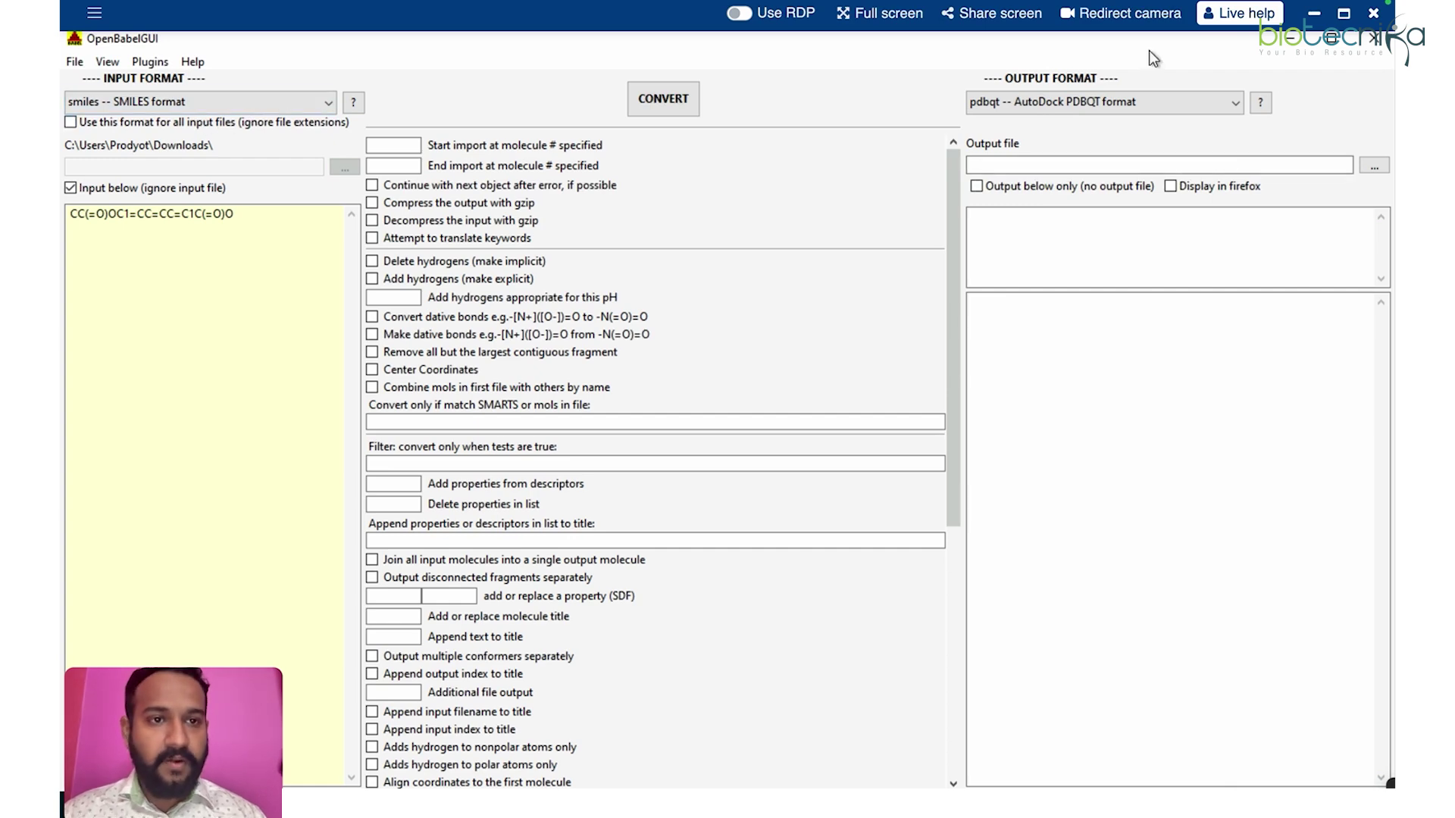
{"action": "left_click", "coordinate": [1149, 107]}
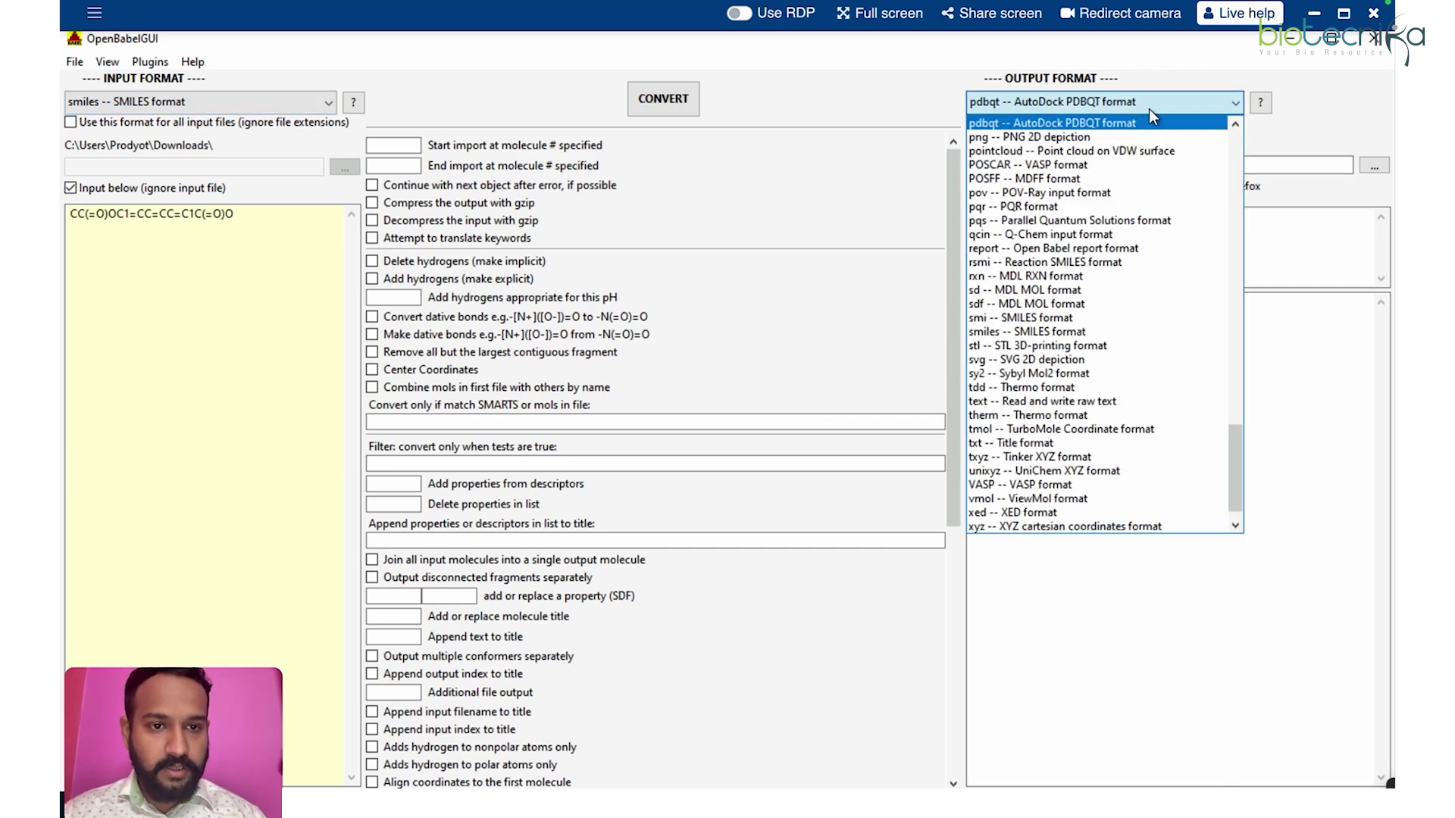
{"action": "left_click", "coordinate": [1021, 303]}
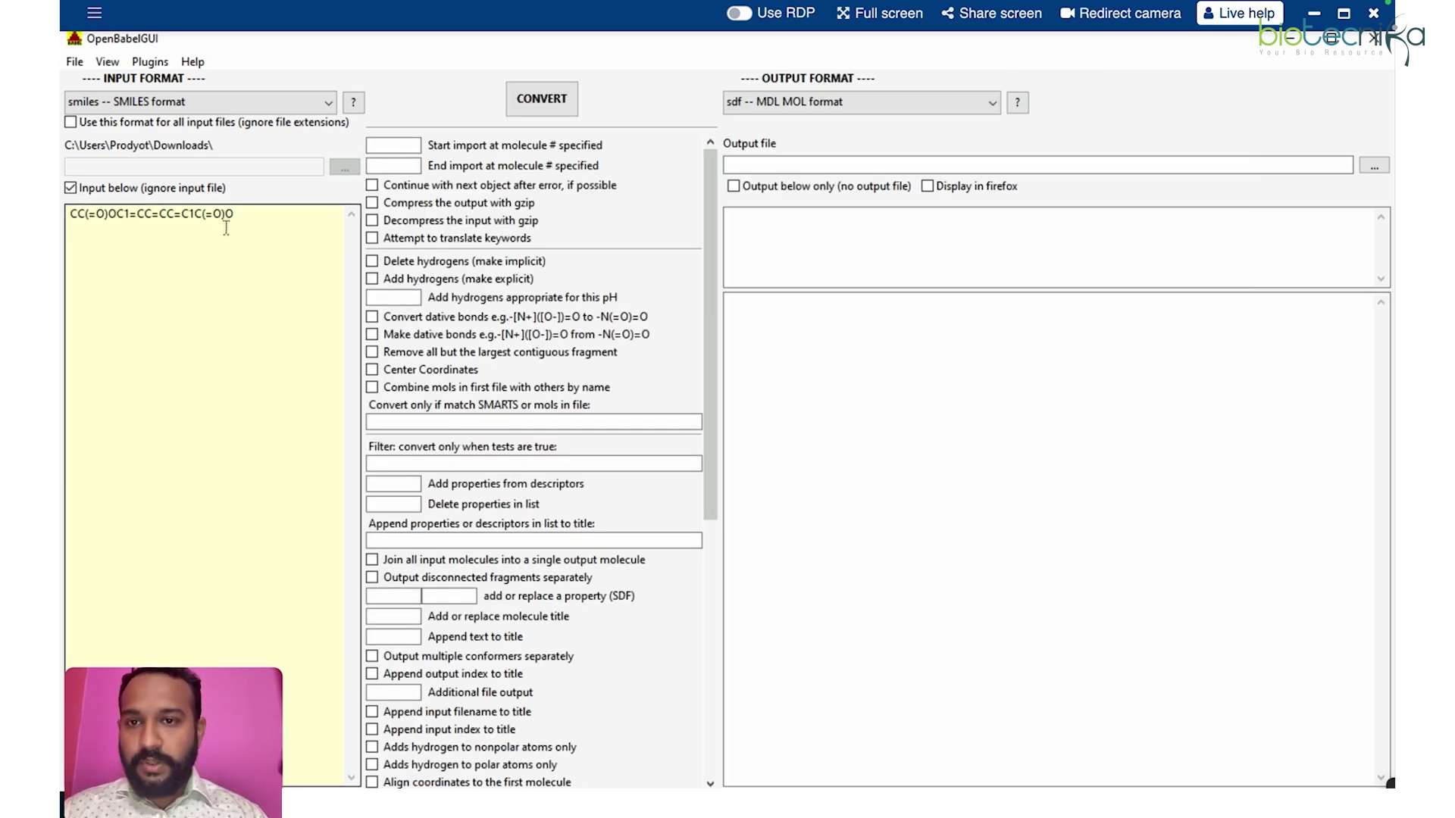
{"action": "left_click", "coordinate": [563, 99]}
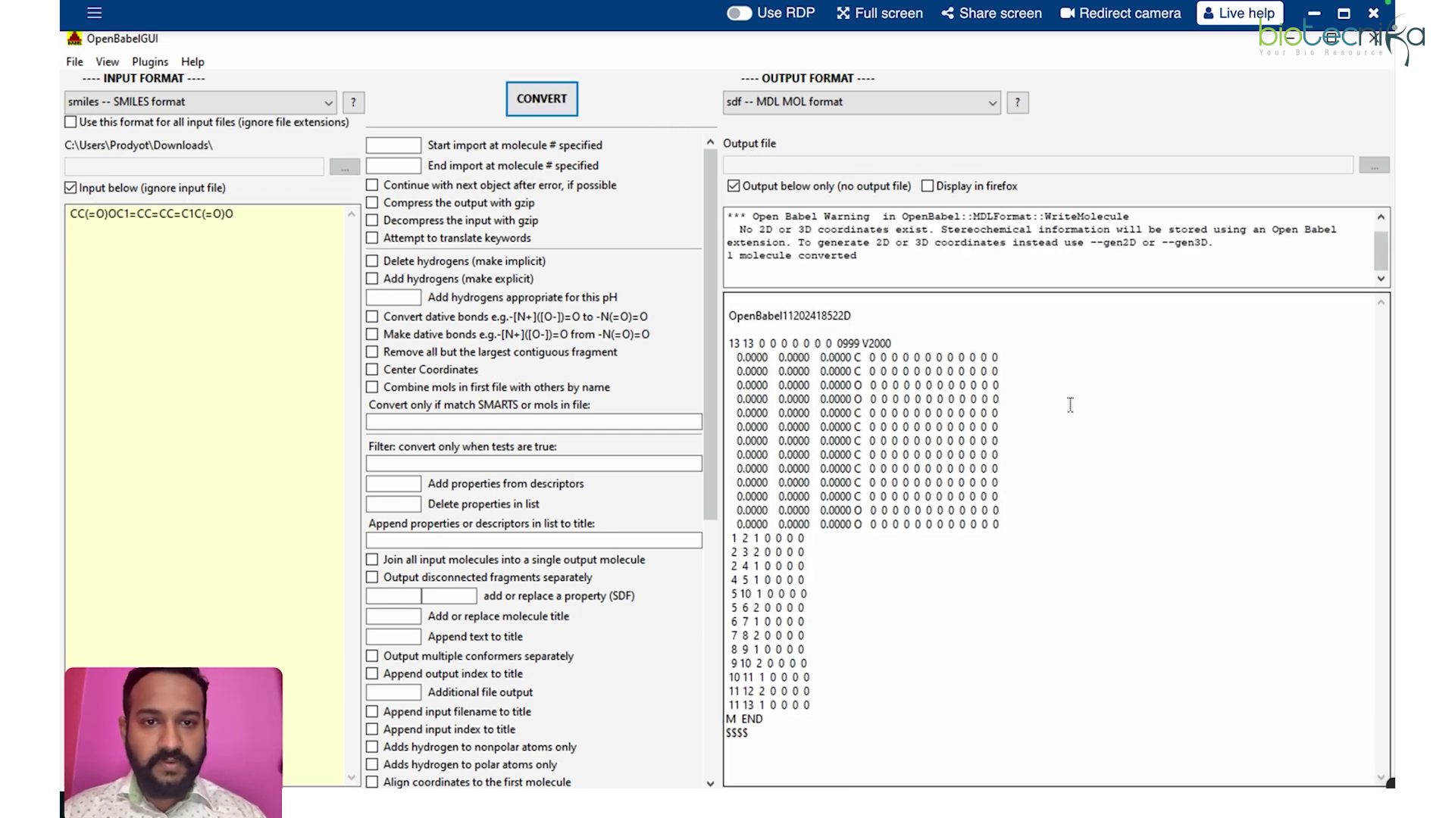
{"action": "left_click", "coordinate": [86, 314]}
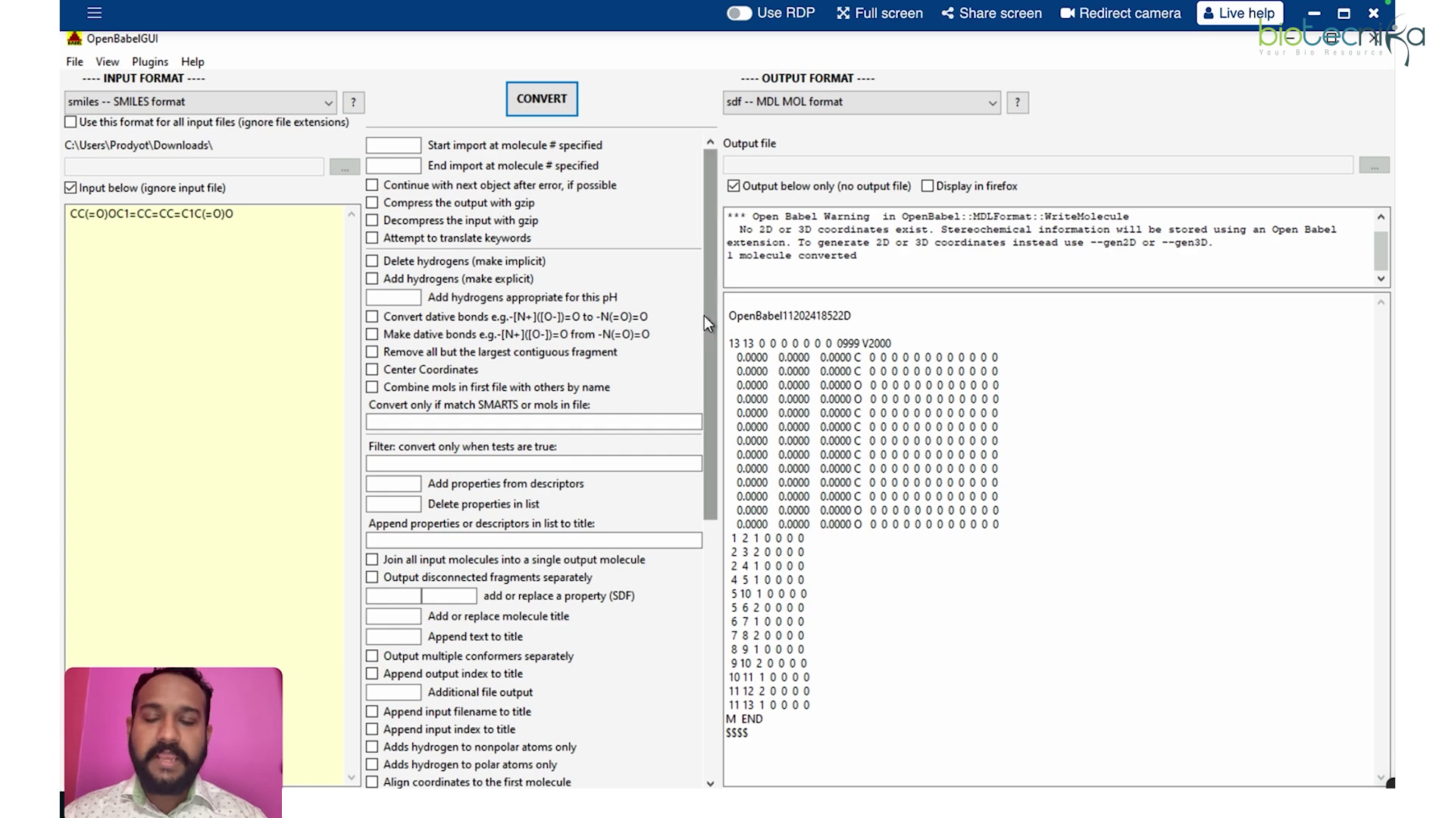
- Switch back to Chrome and open a new tab ready for a Google search
{"action": "key", "text": "alt+Tab"}
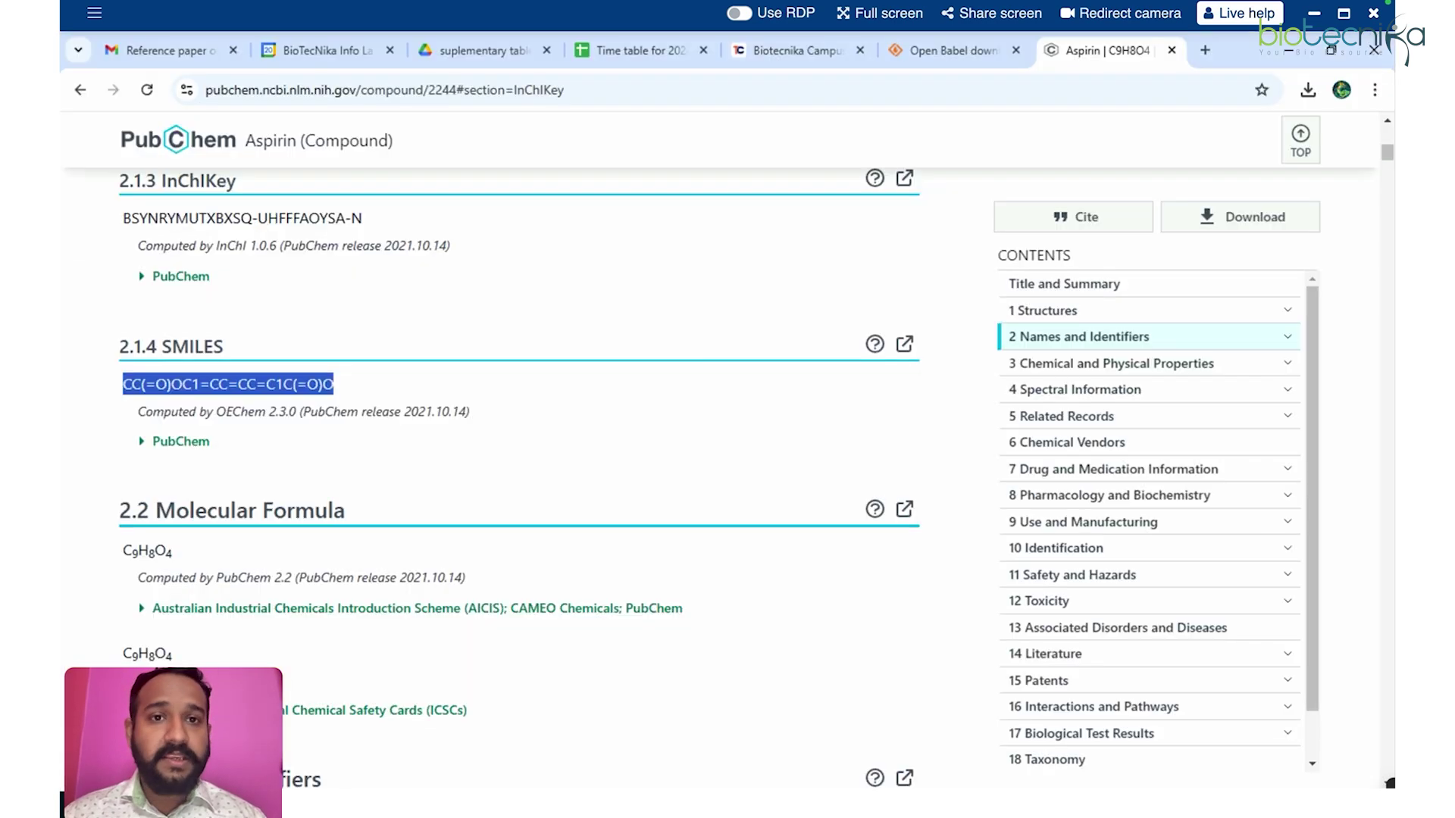
{"action": "left_click", "coordinate": [1205, 51]}
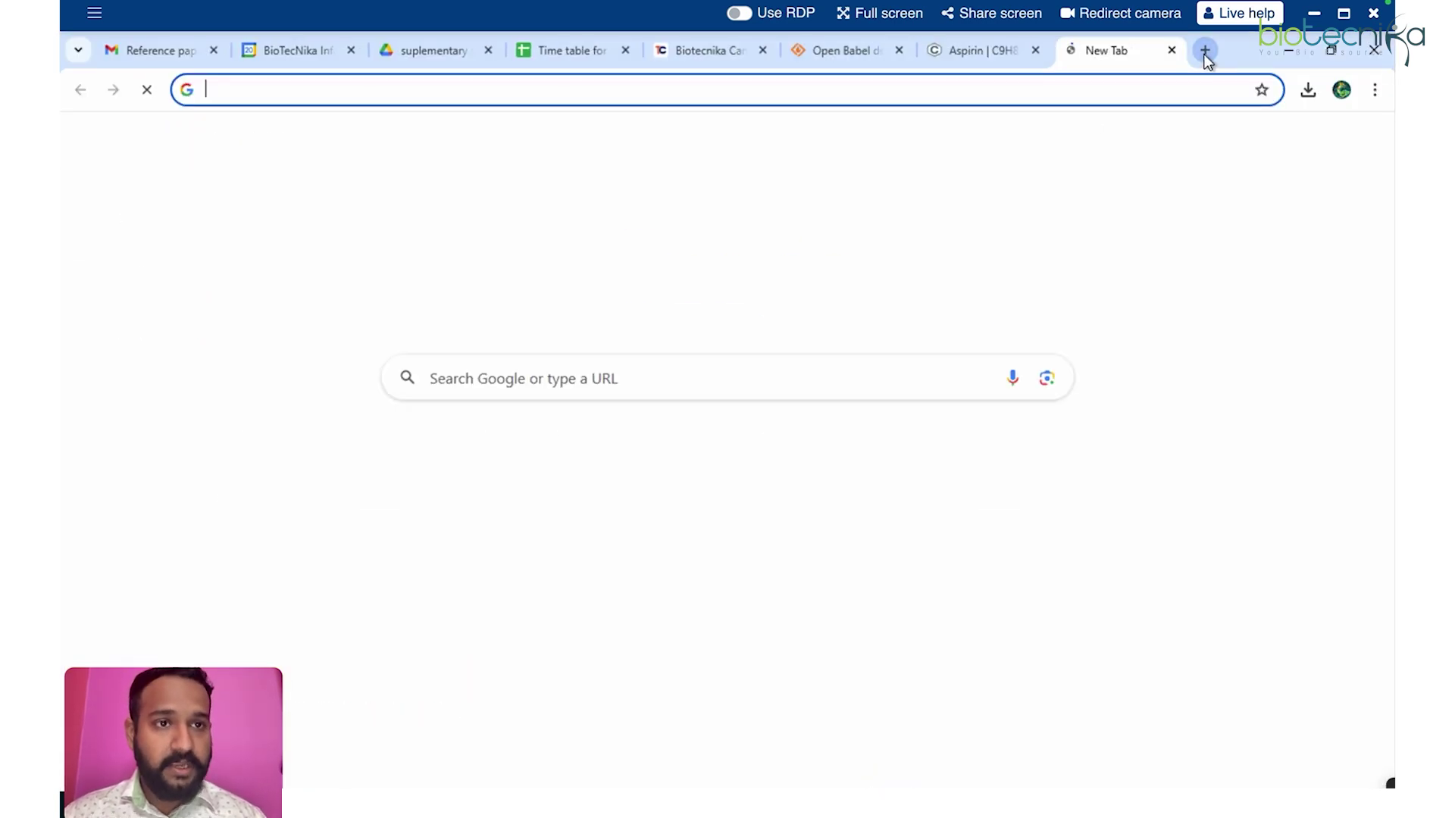
{"action": "left_click", "coordinate": [672, 380]}
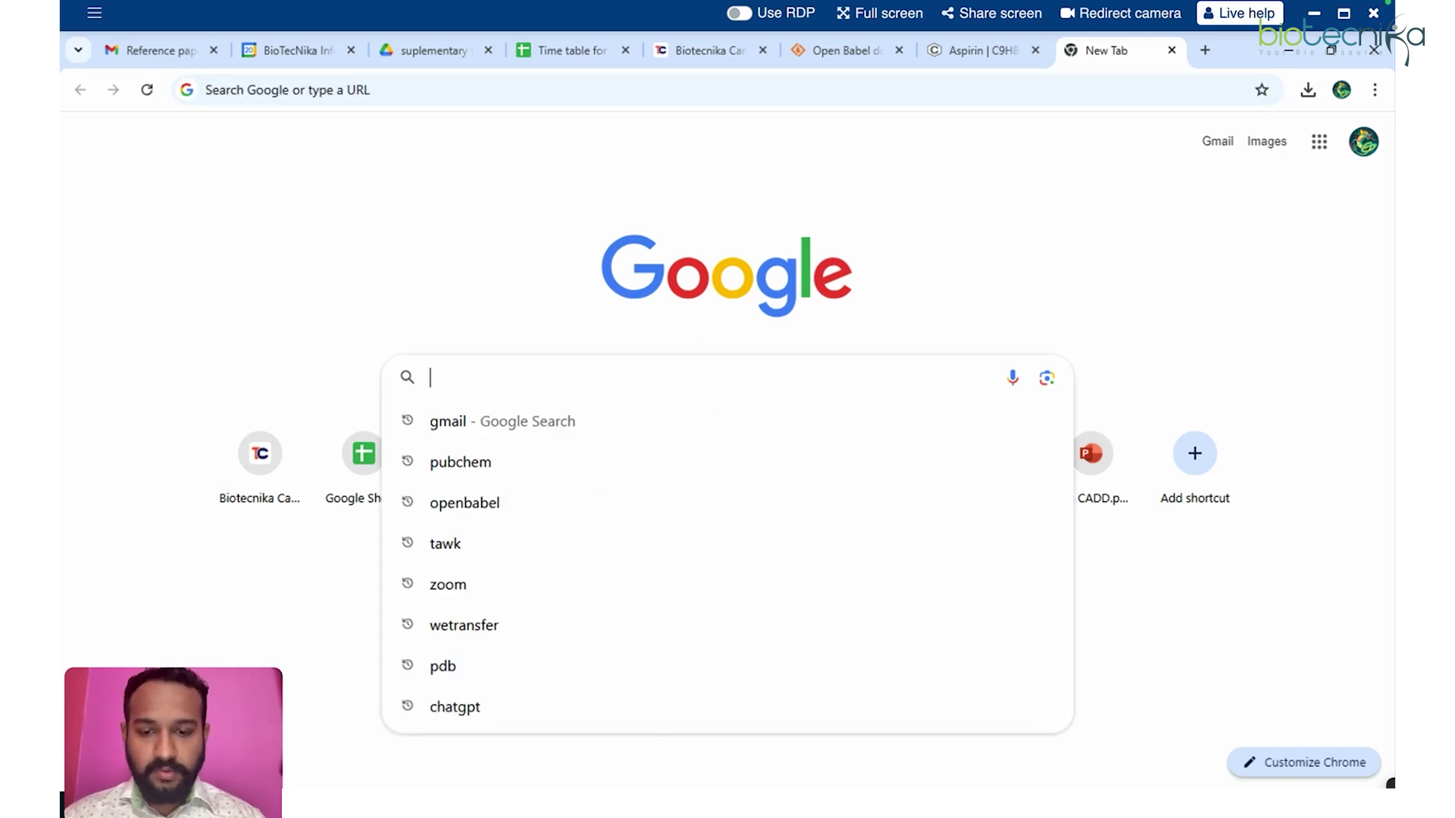
- Return to OpenBabelGUI and look through the available input formats, including the PDB entries, without choosing one
{"action": "key", "text": "alt+Tab"}
{"action": "left_click", "coordinate": [318, 103]}
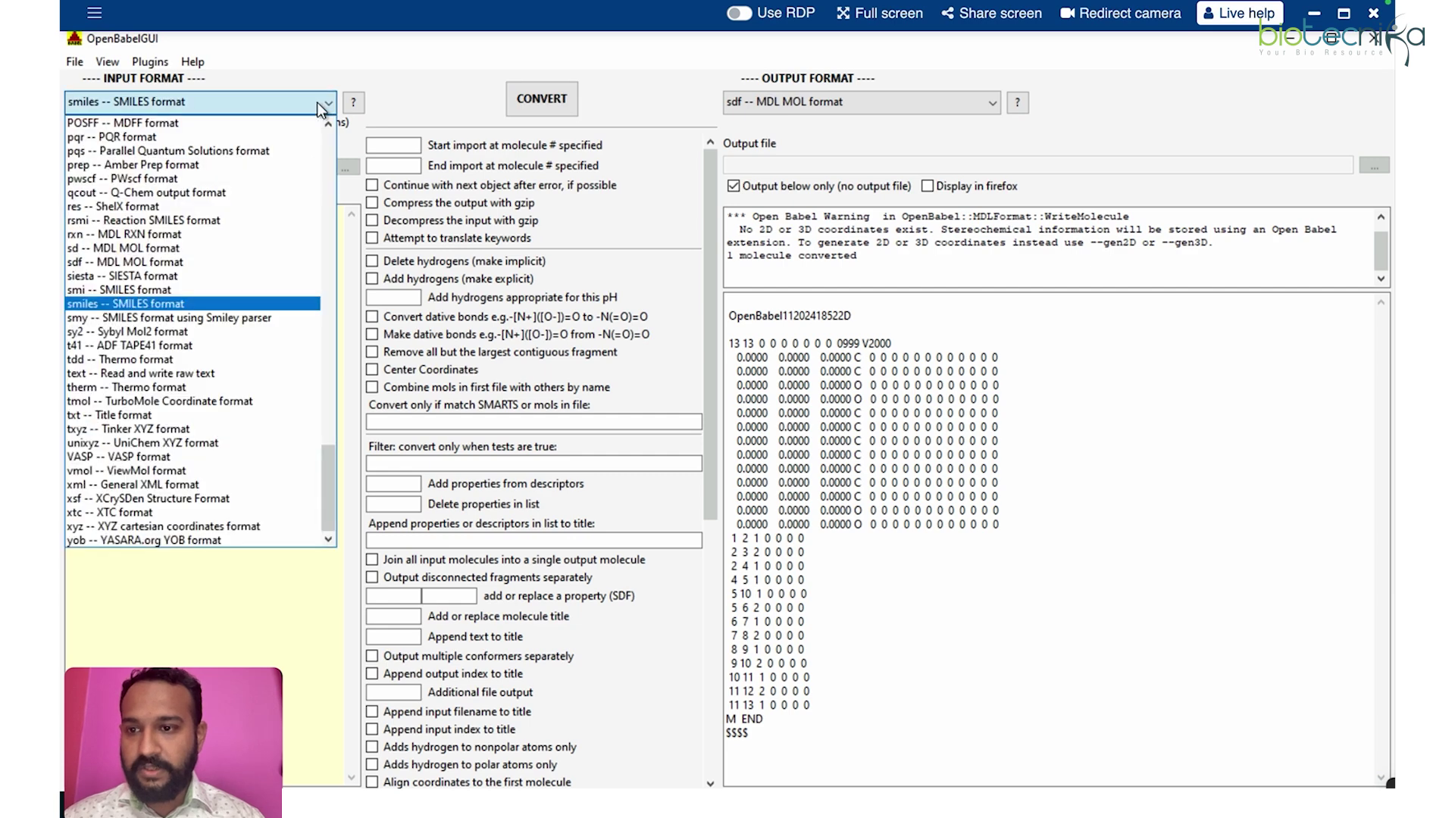
{"action": "scroll", "coordinate": [261, 450], "scroll_direction": "up", "scroll_amount": 8}
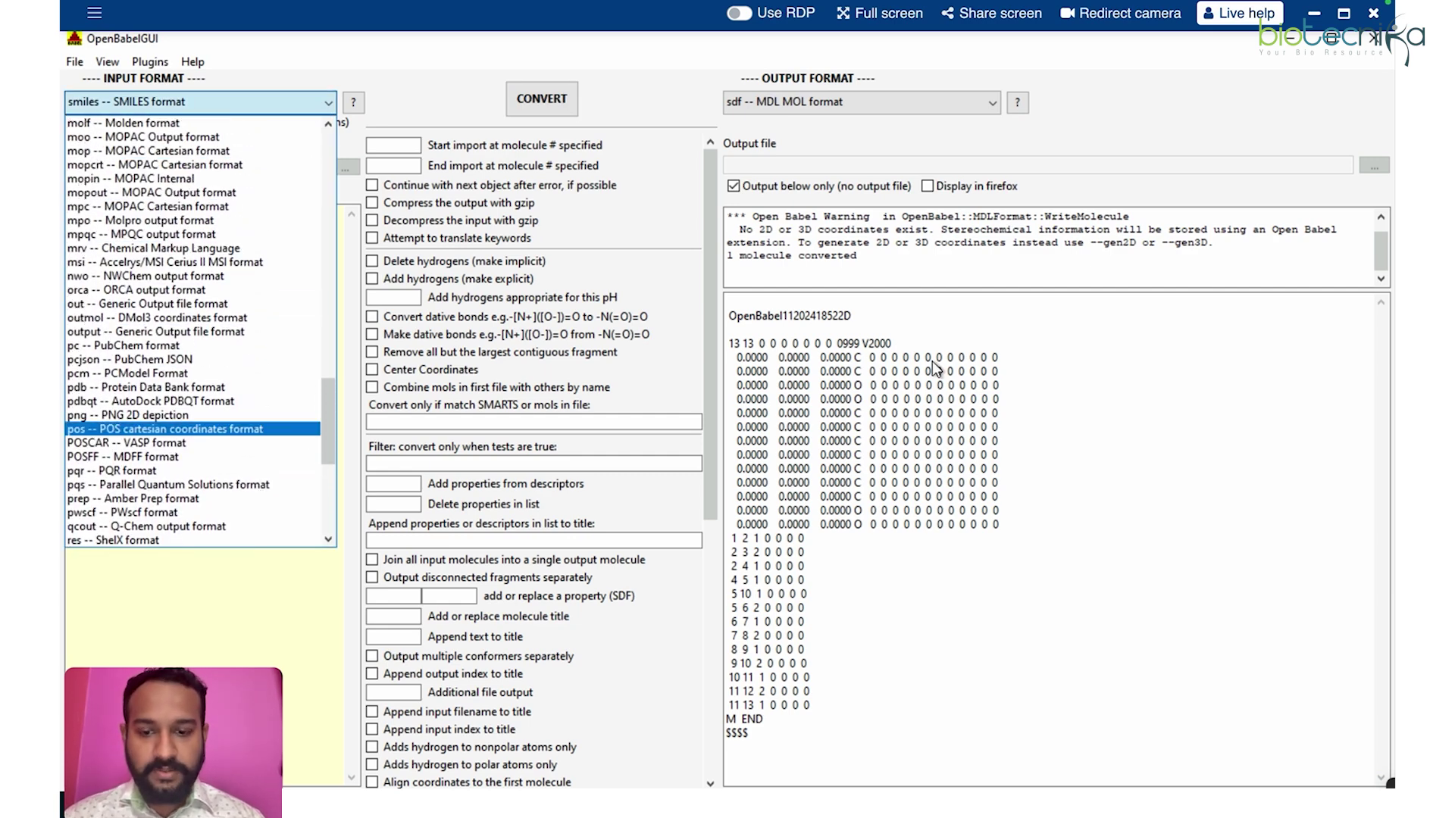
- Switch to Chrome, search Google for "pdb", and open the RCSB PDB homepage
{"action": "key", "text": "alt+Tab"}
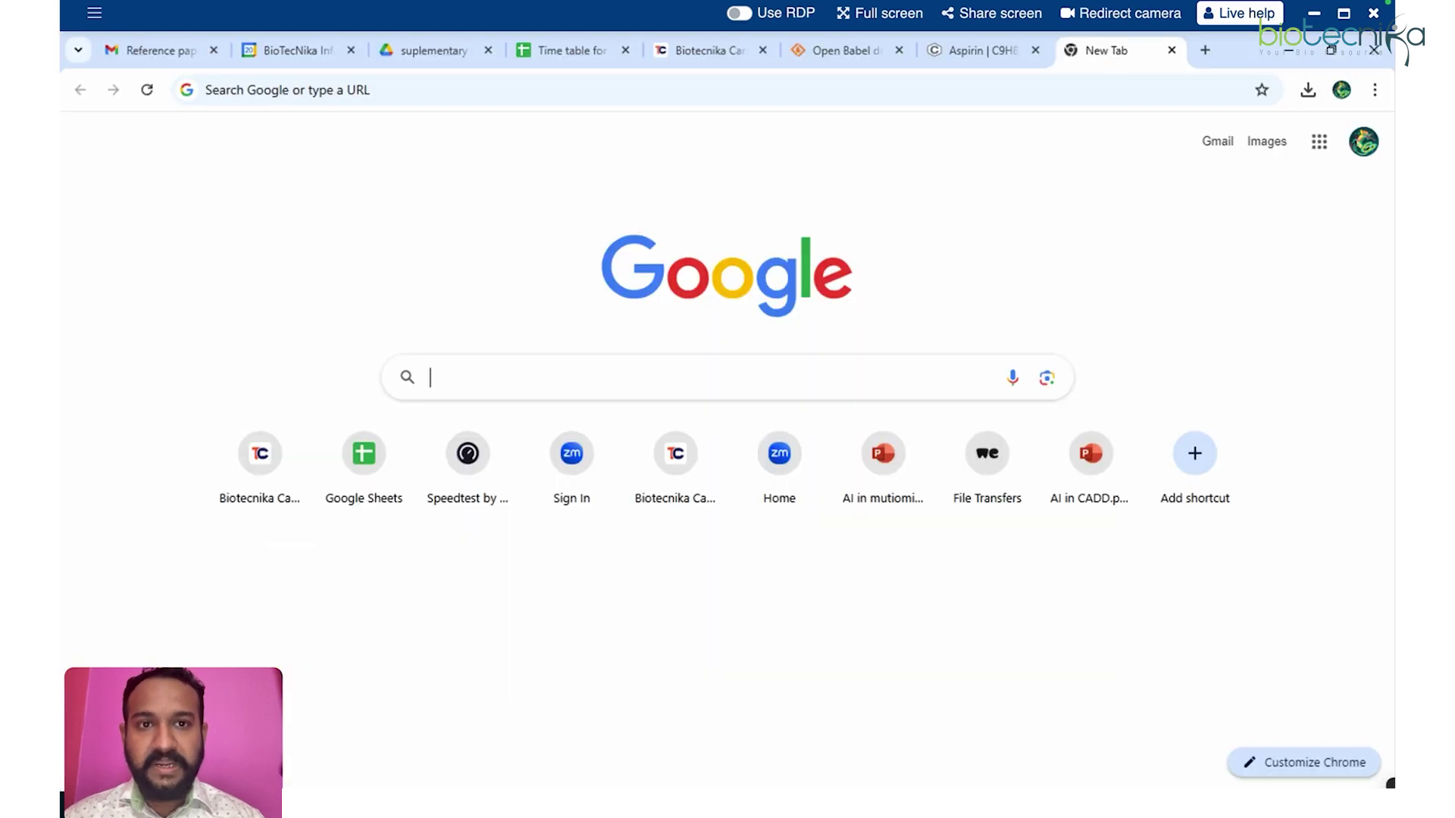
{"action": "left_click", "coordinate": [743, 379]}
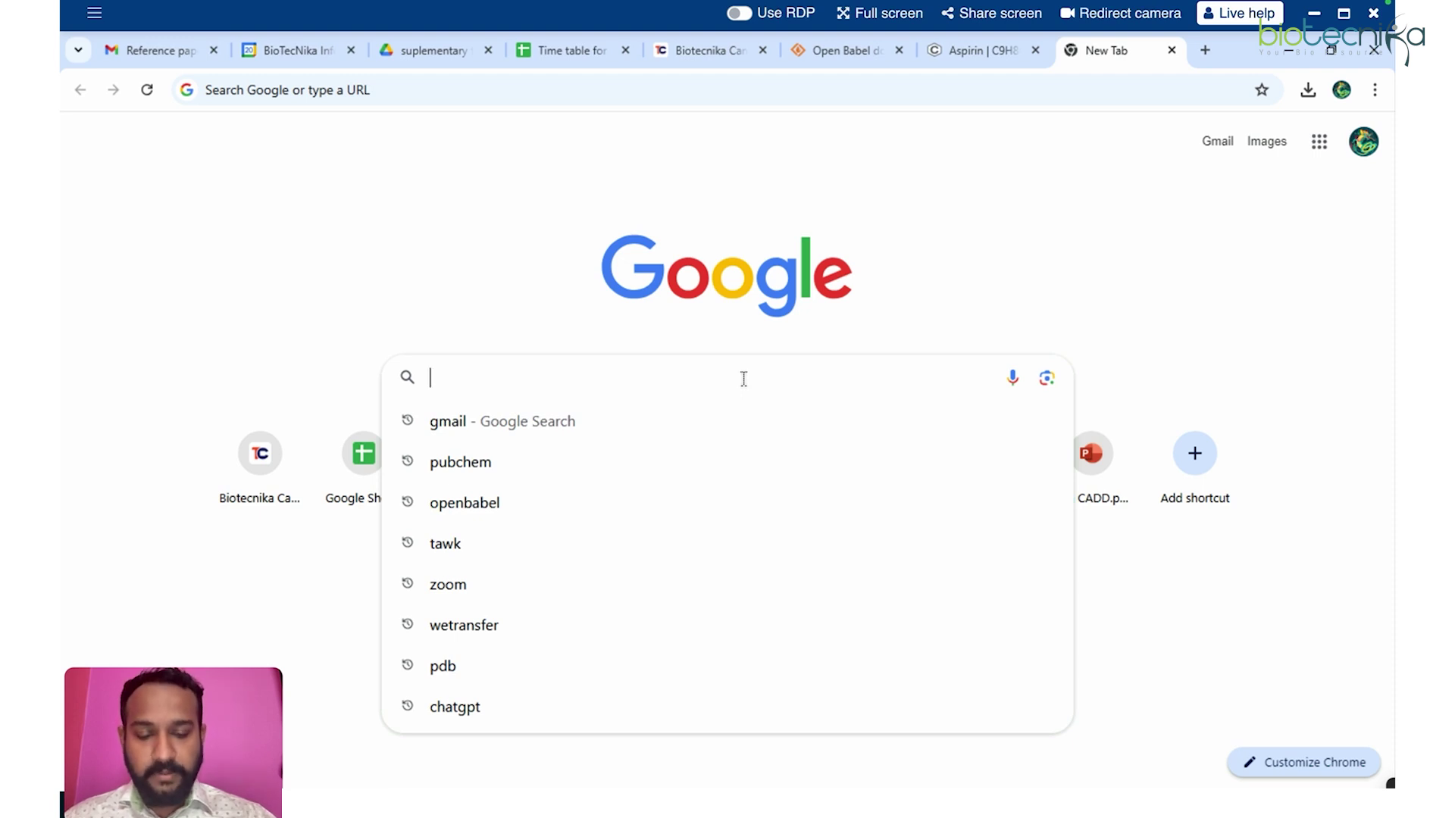
{"action": "type", "text": "p"}
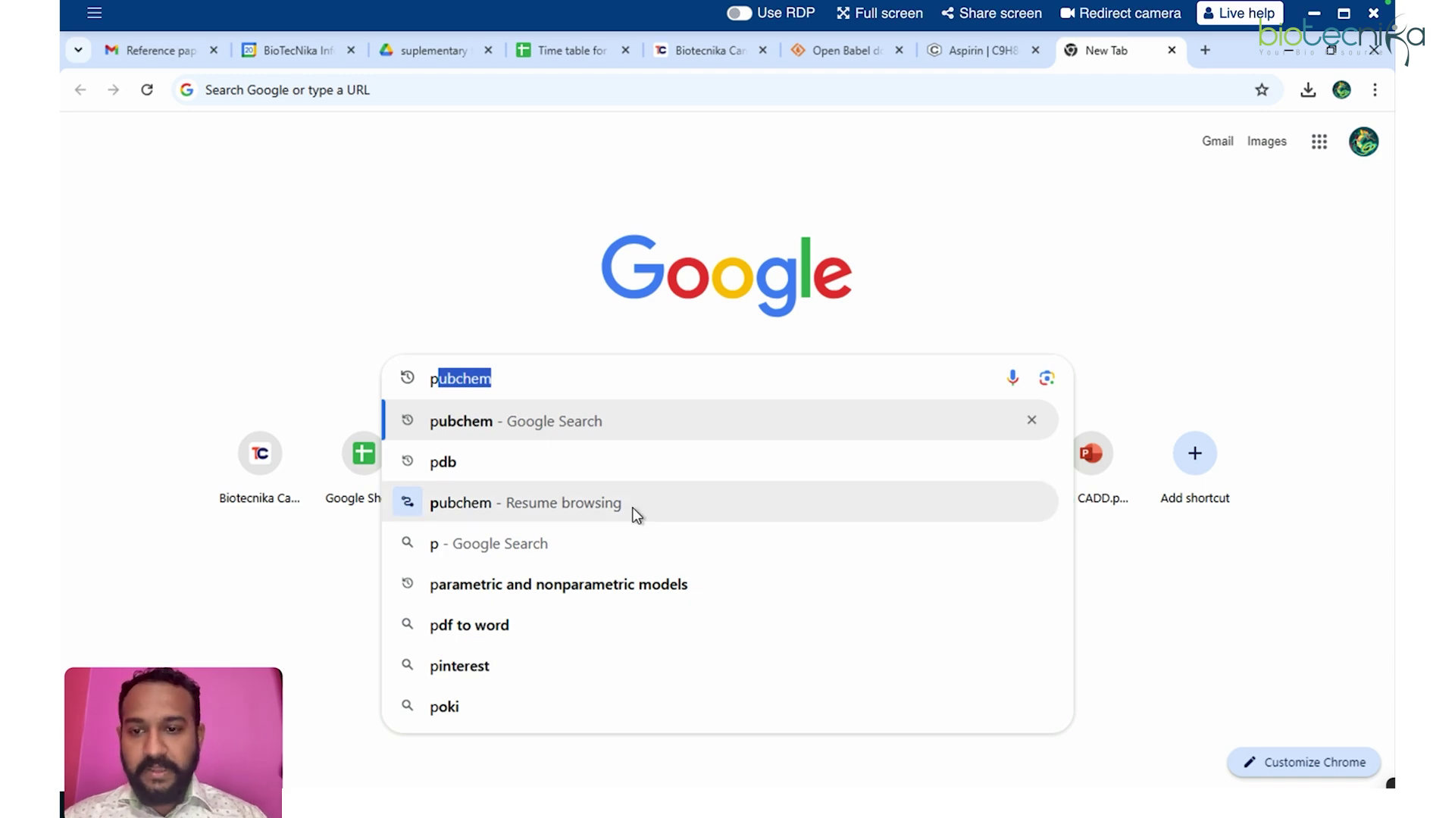
{"action": "left_click", "coordinate": [581, 465]}
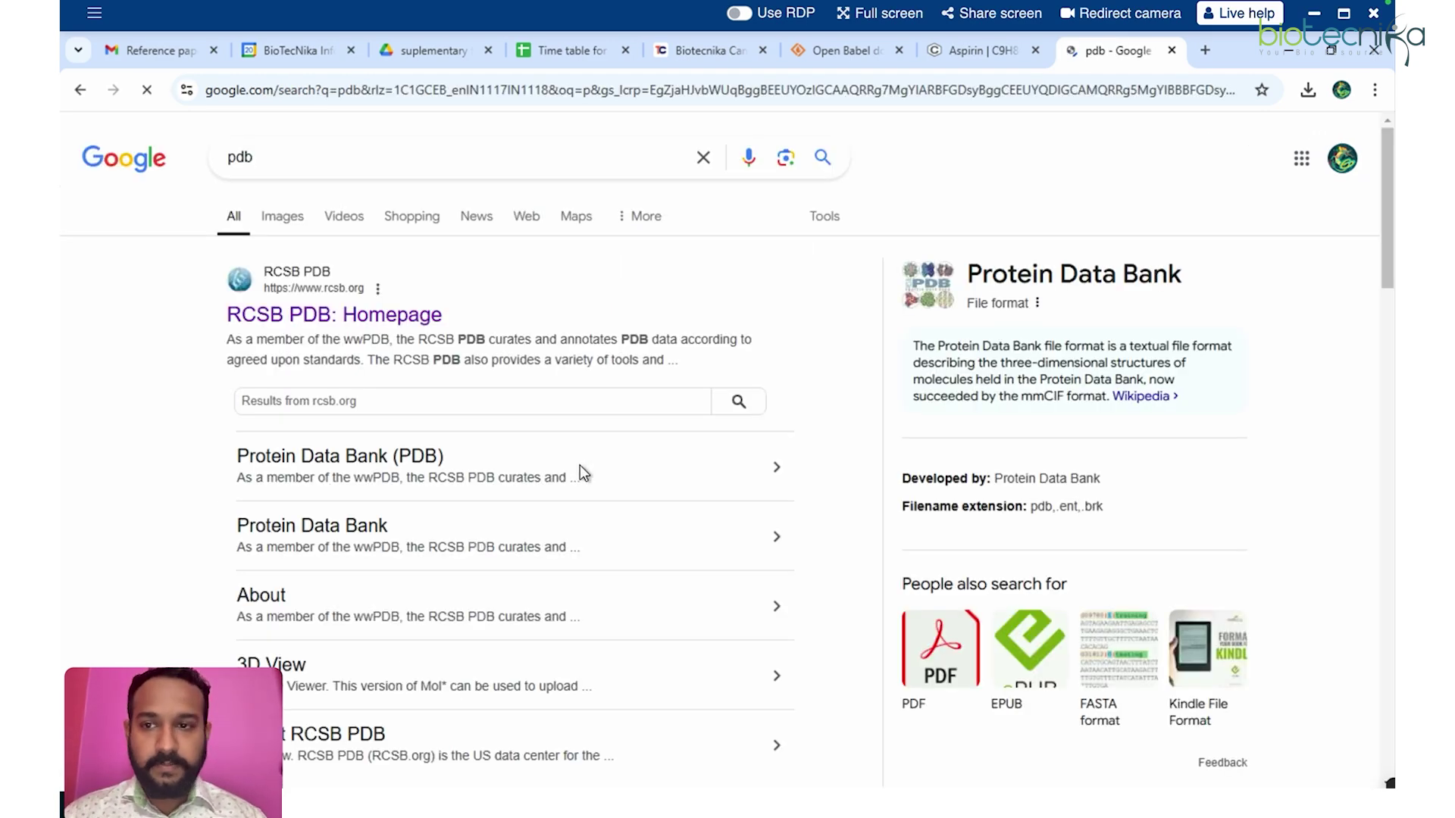
{"action": "left_click", "coordinate": [399, 317]}
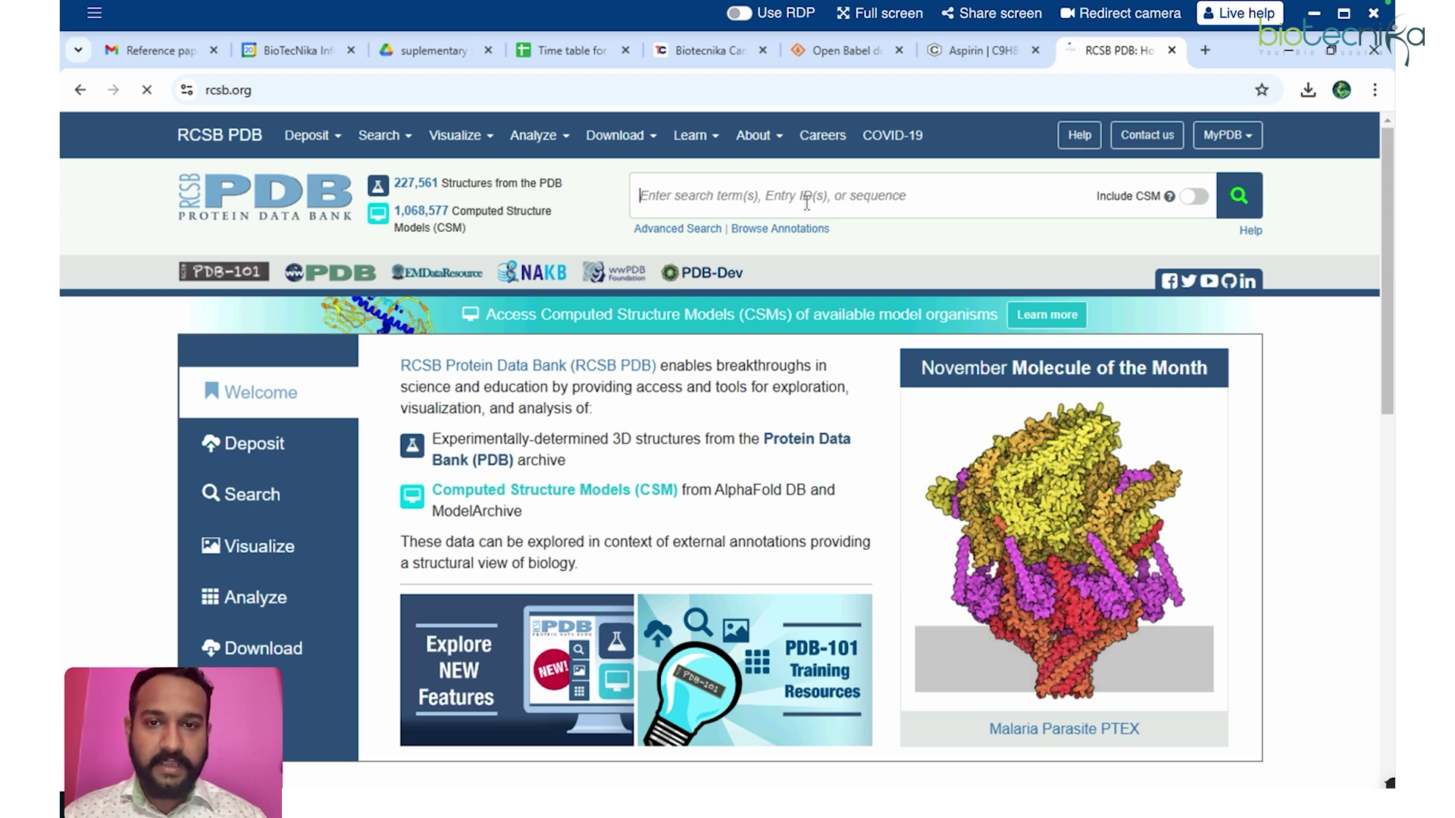
- Search the RCSB PDB for alpha-amylase and open the entry 1BAG
{"action": "left_click", "coordinate": [759, 206]}
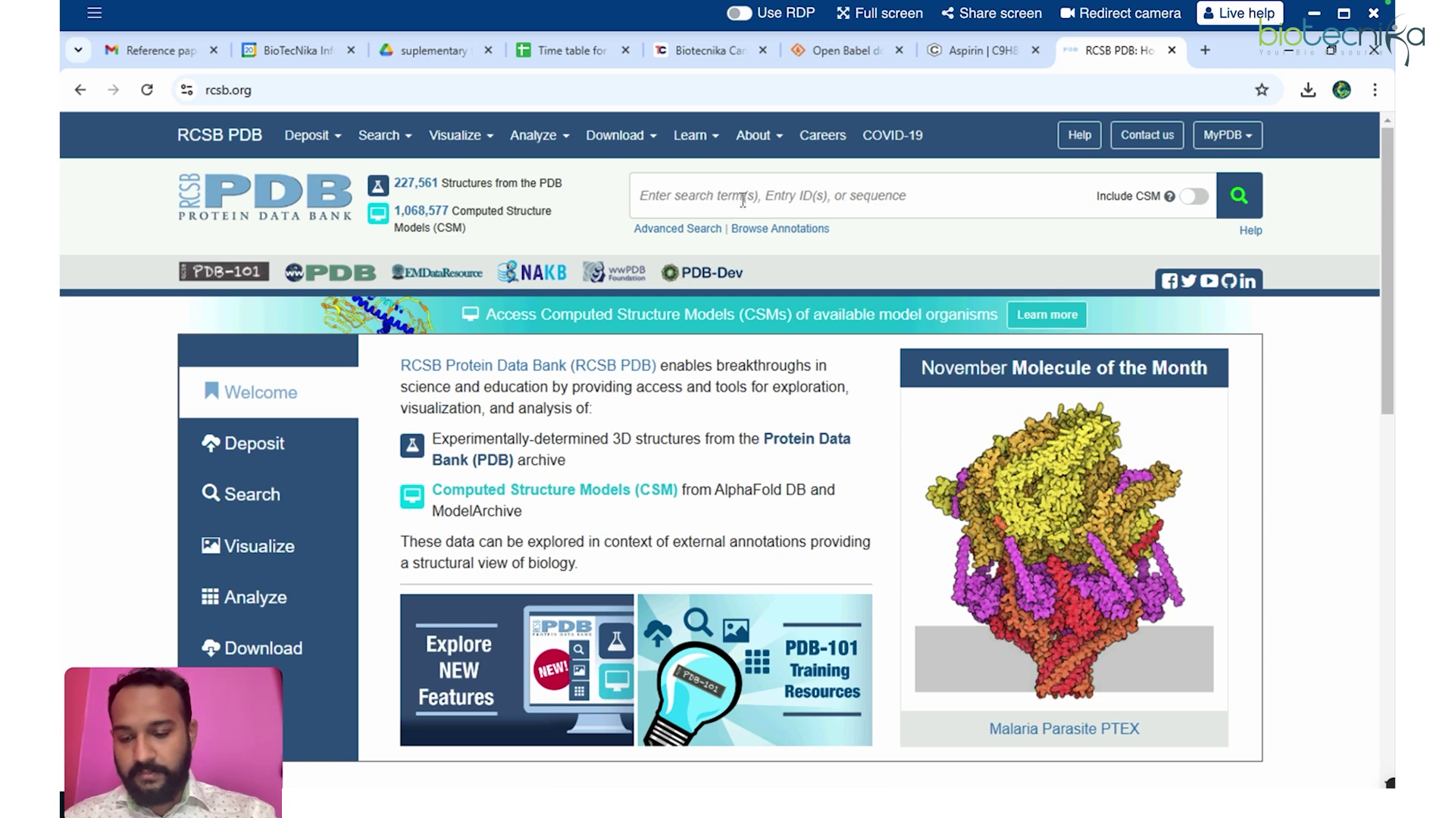
{"action": "type", "text": "aplha"}
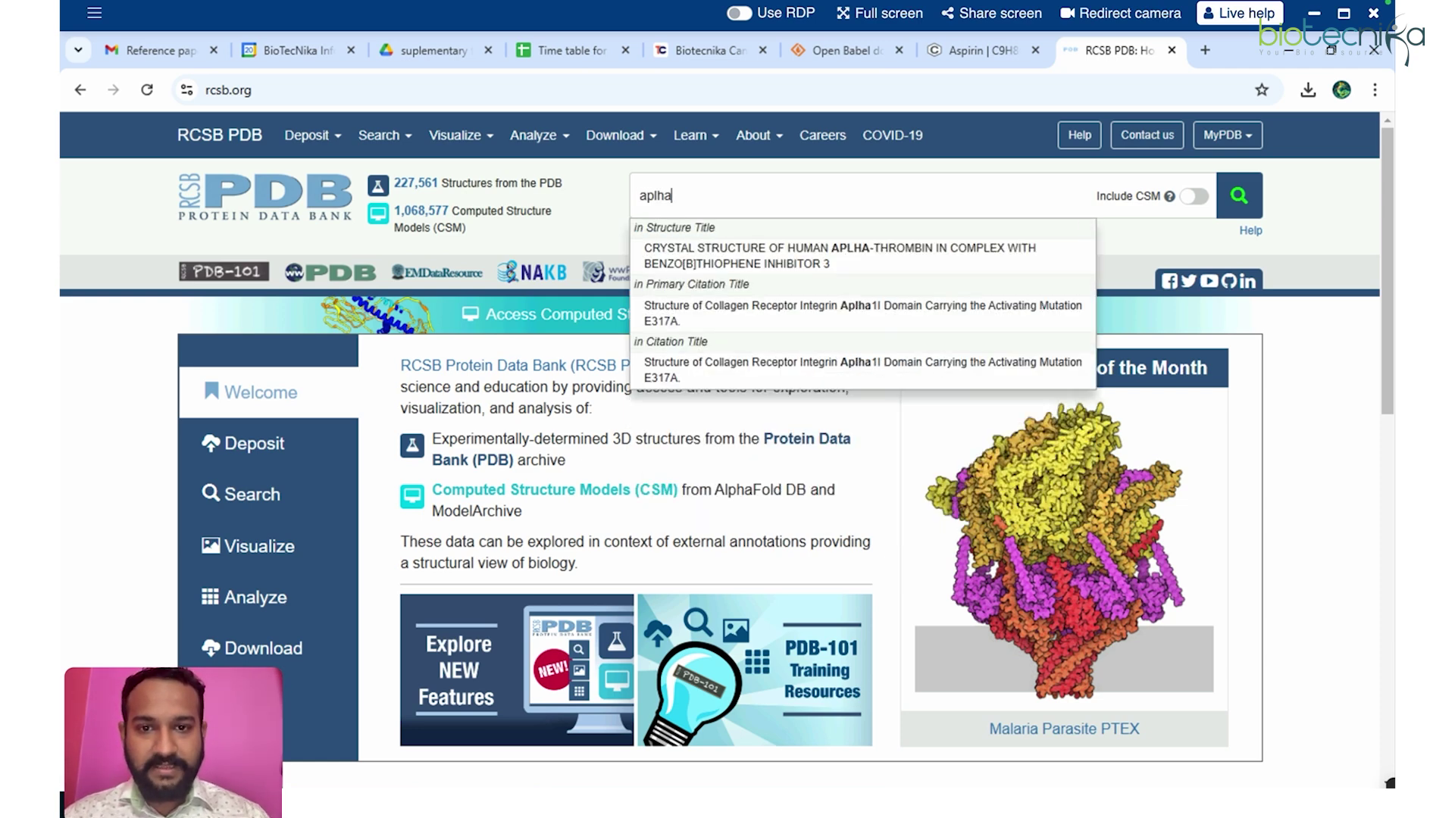
{"action": "key", "text": "BackSpace"}
{"action": "key", "text": "BackSpace"}
{"action": "key", "text": "BackSpace"}
{"action": "type", "text": "lpha"}
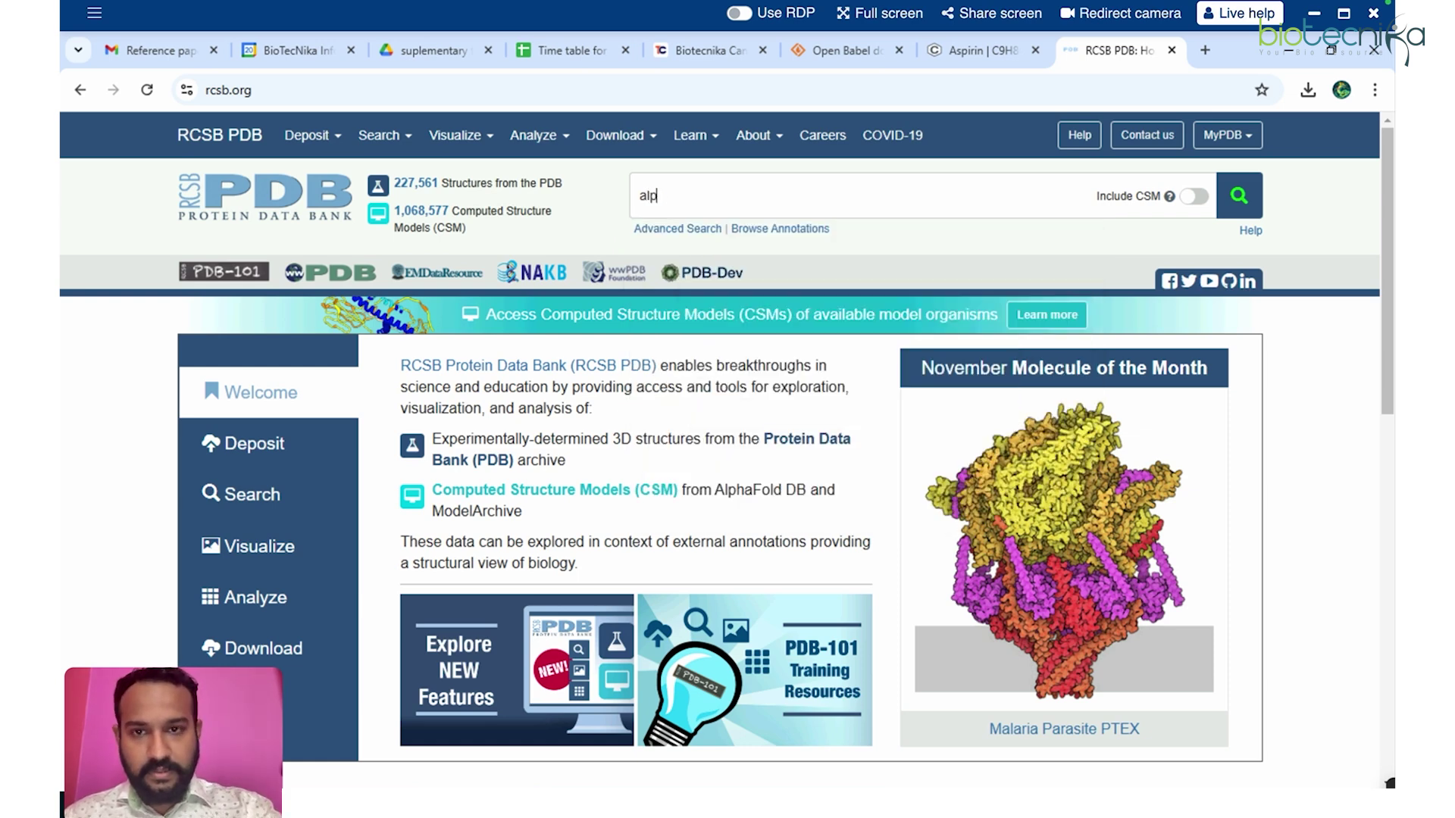
{"action": "left_click", "coordinate": [796, 254]}
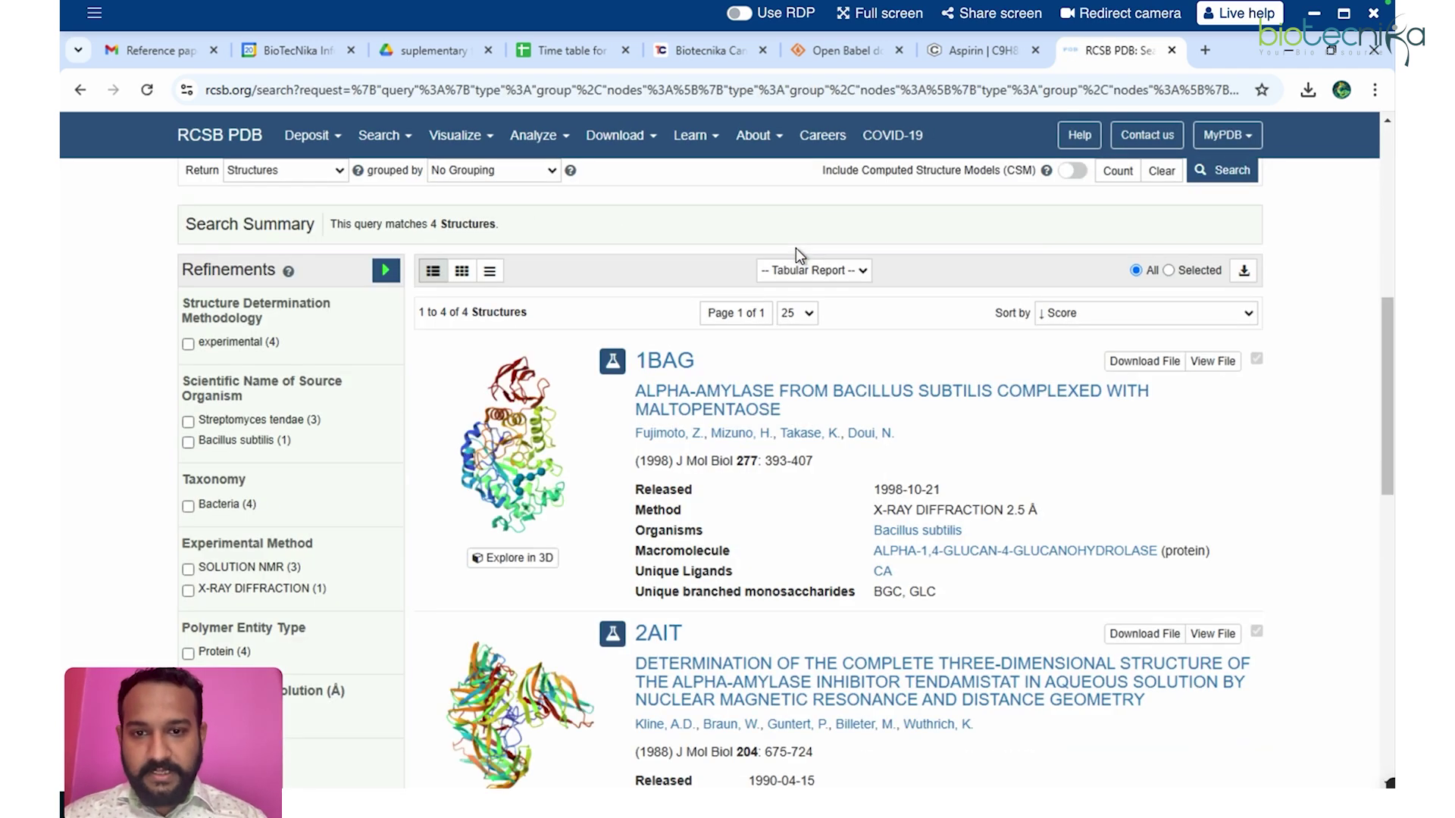
{"action": "left_click", "coordinate": [665, 361]}
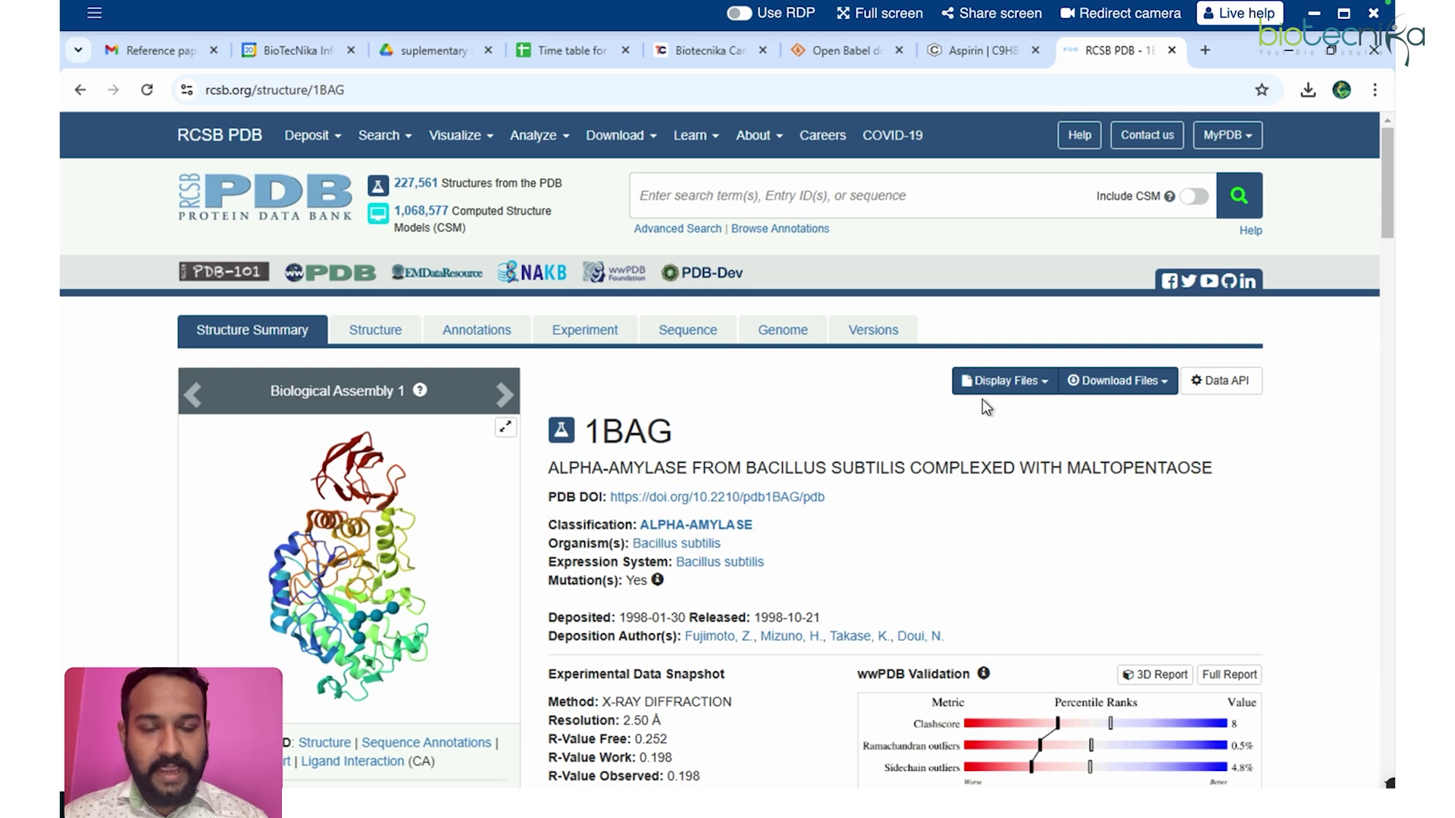
- Download the 1BAG structure file in "PDB Format"
{"action": "scroll", "coordinate": [982, 398], "scroll_direction": "down", "scroll_amount": 1}
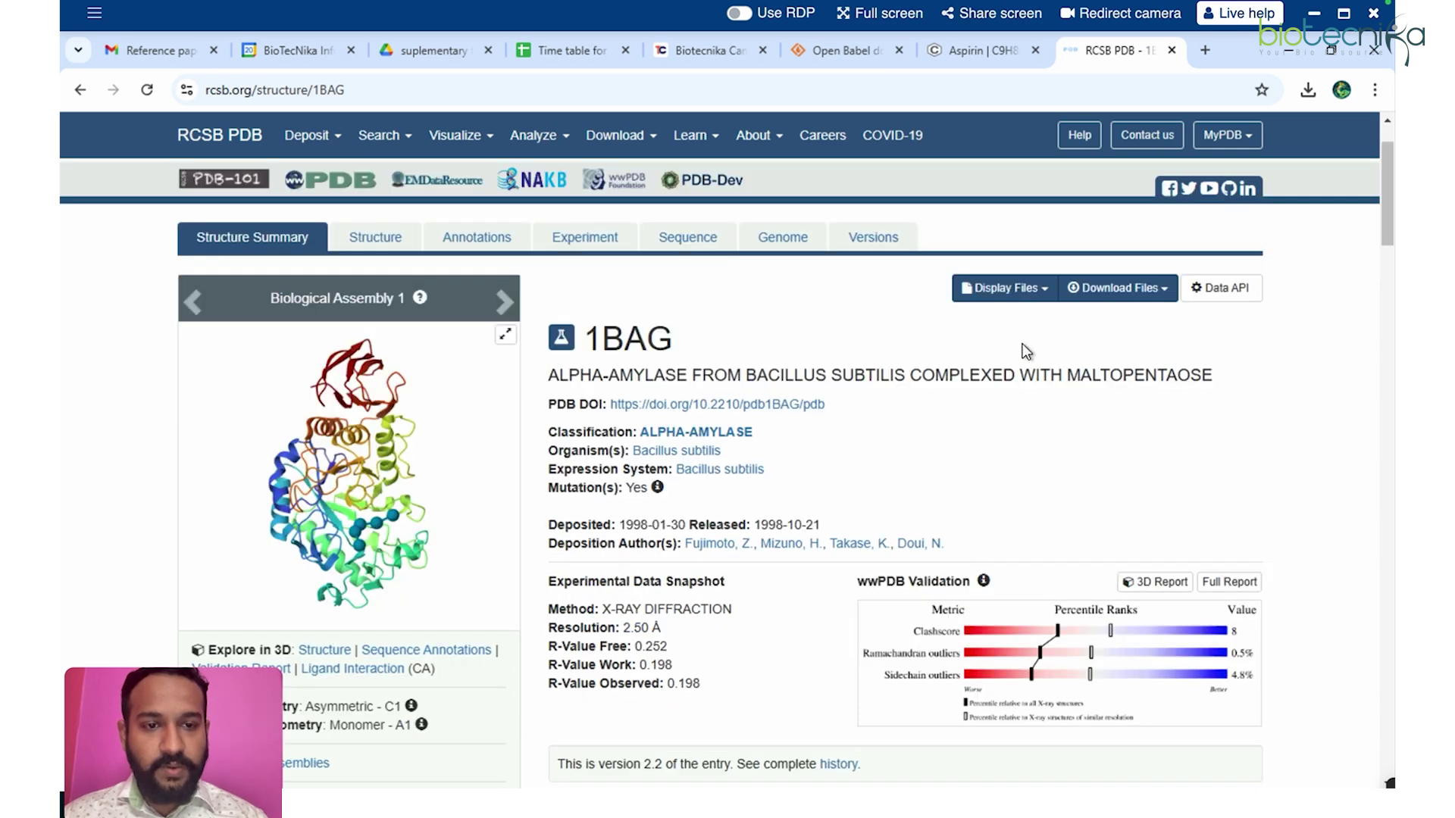
{"action": "left_click", "coordinate": [1044, 294]}
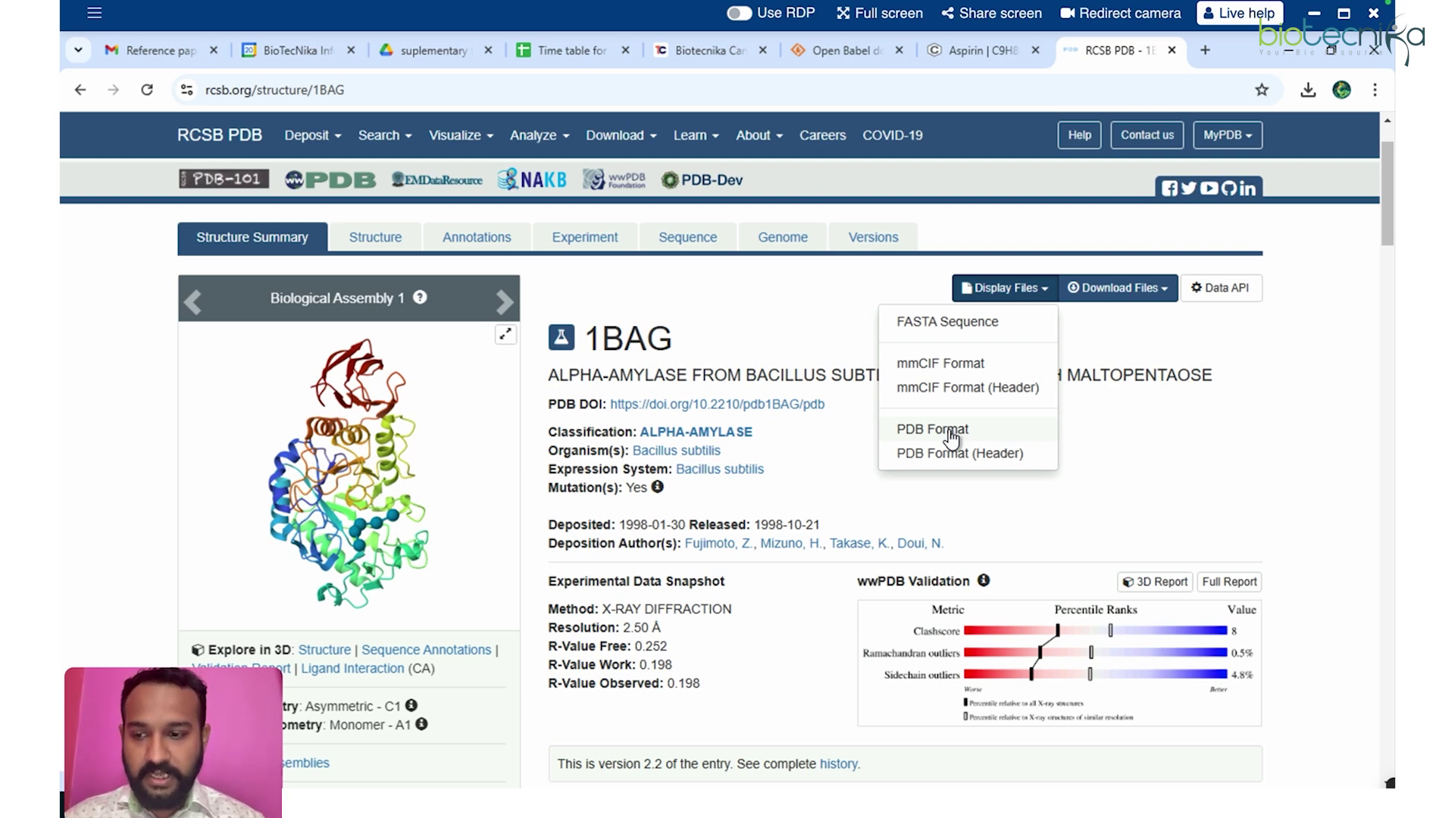
{"action": "left_click", "coordinate": [1155, 292]}
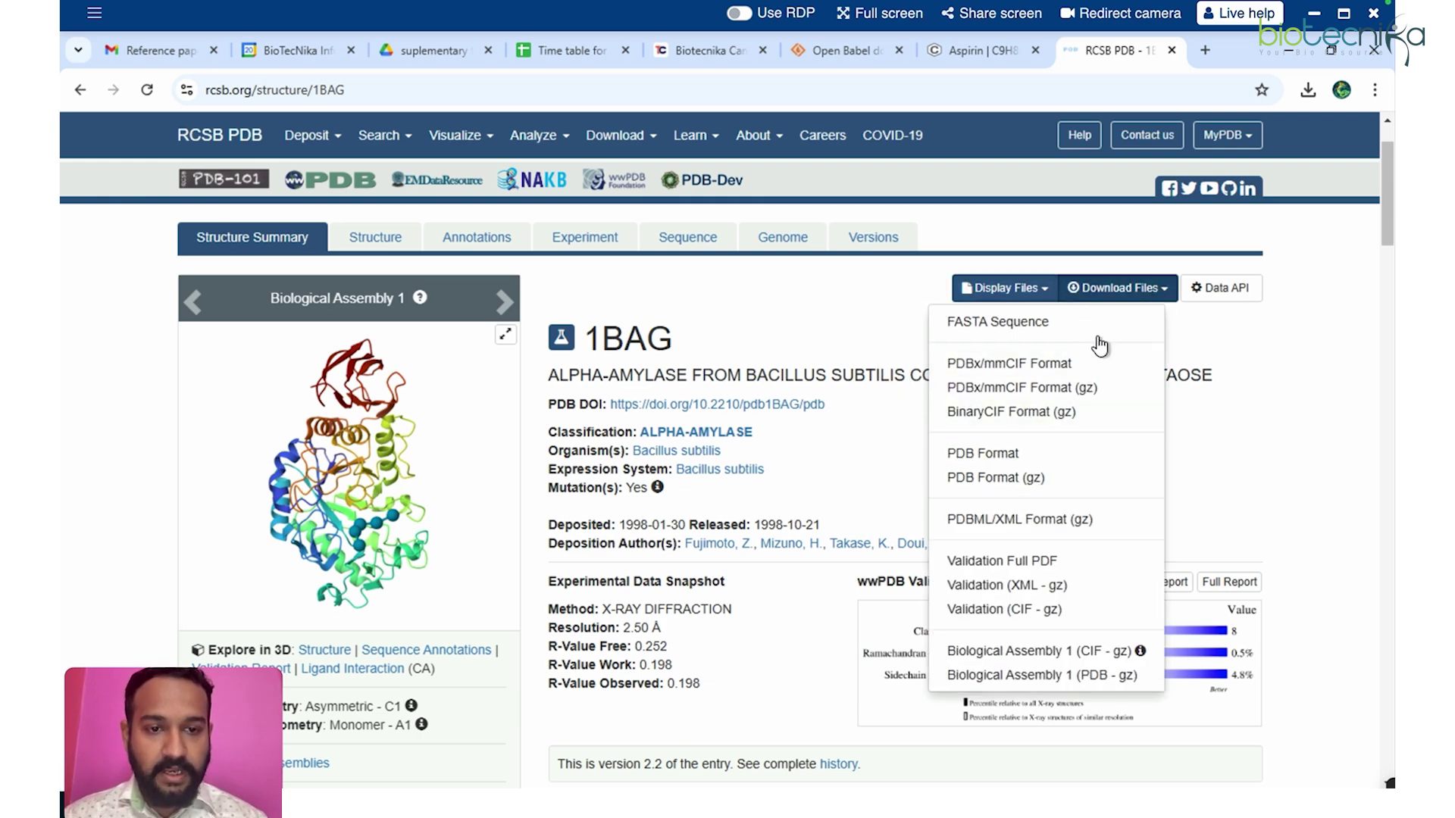
{"action": "left_click", "coordinate": [983, 455]}
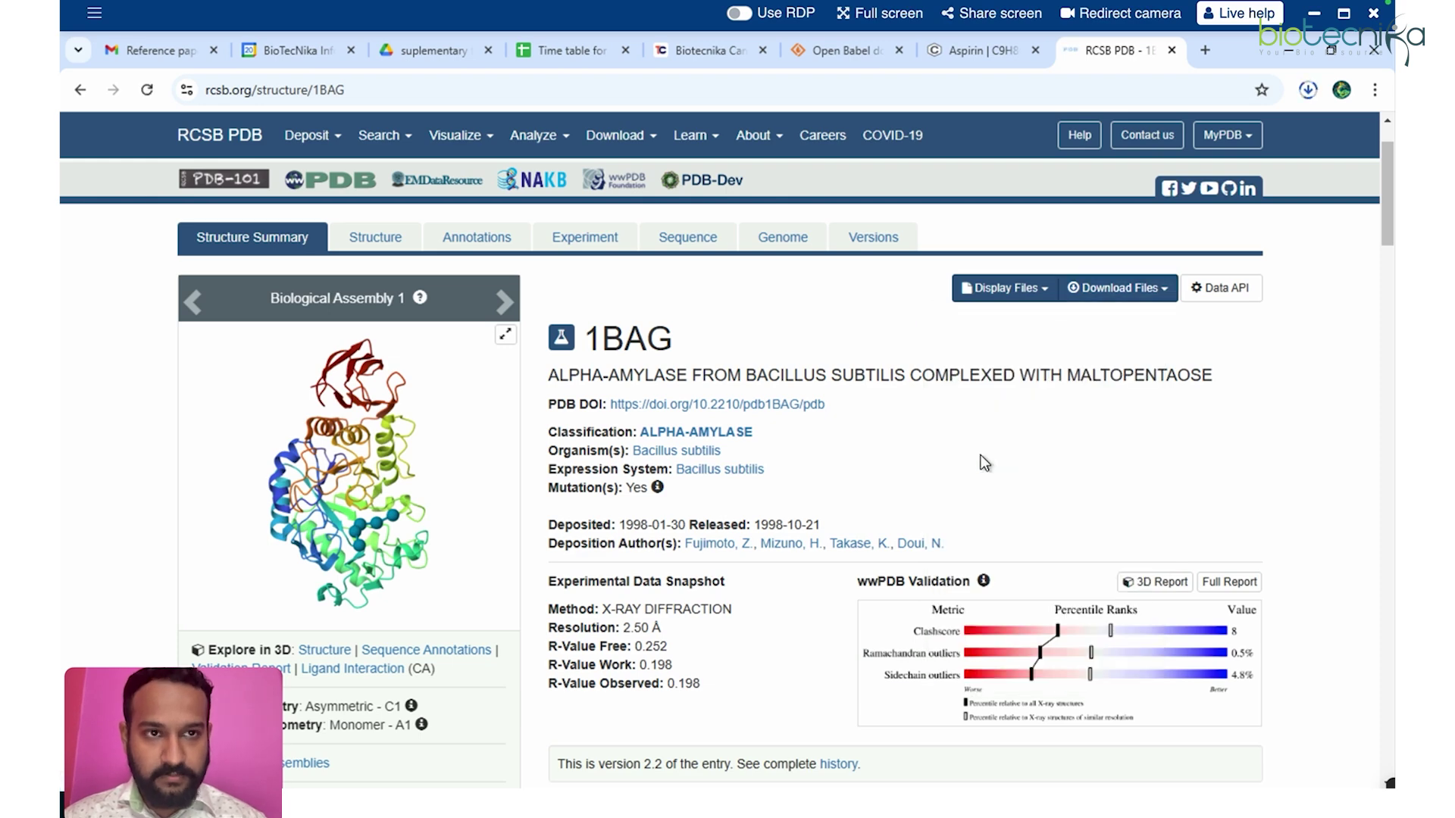
{"action": "mouse_move", "coordinate": [1111, 147]}
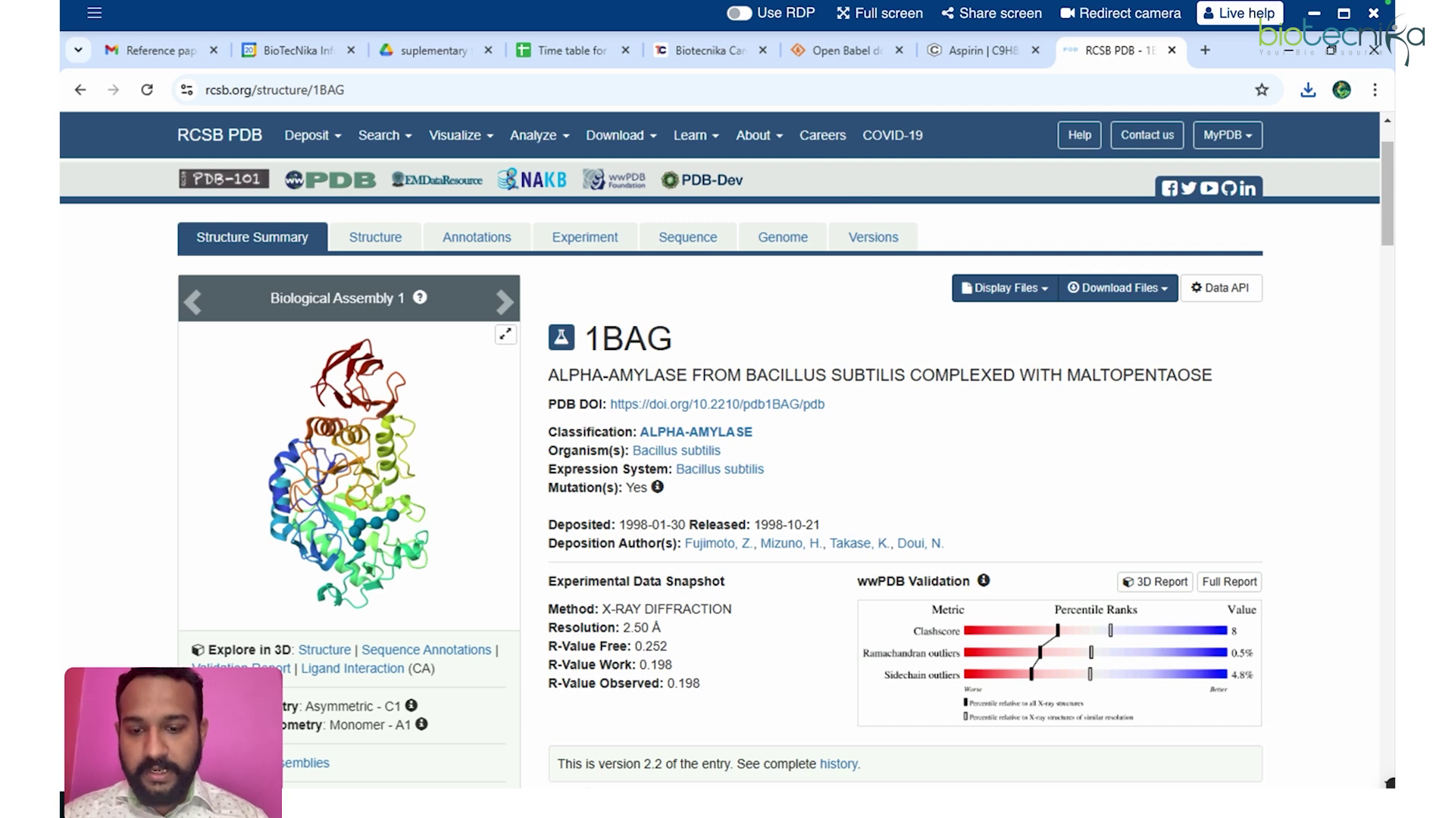
- Switch to OpenBabelGUI, disable "Input below (ignore input file)", and set the input format to "pdb -- Protein Data Bank format"
{"action": "left_click", "coordinate": [677, 719]}
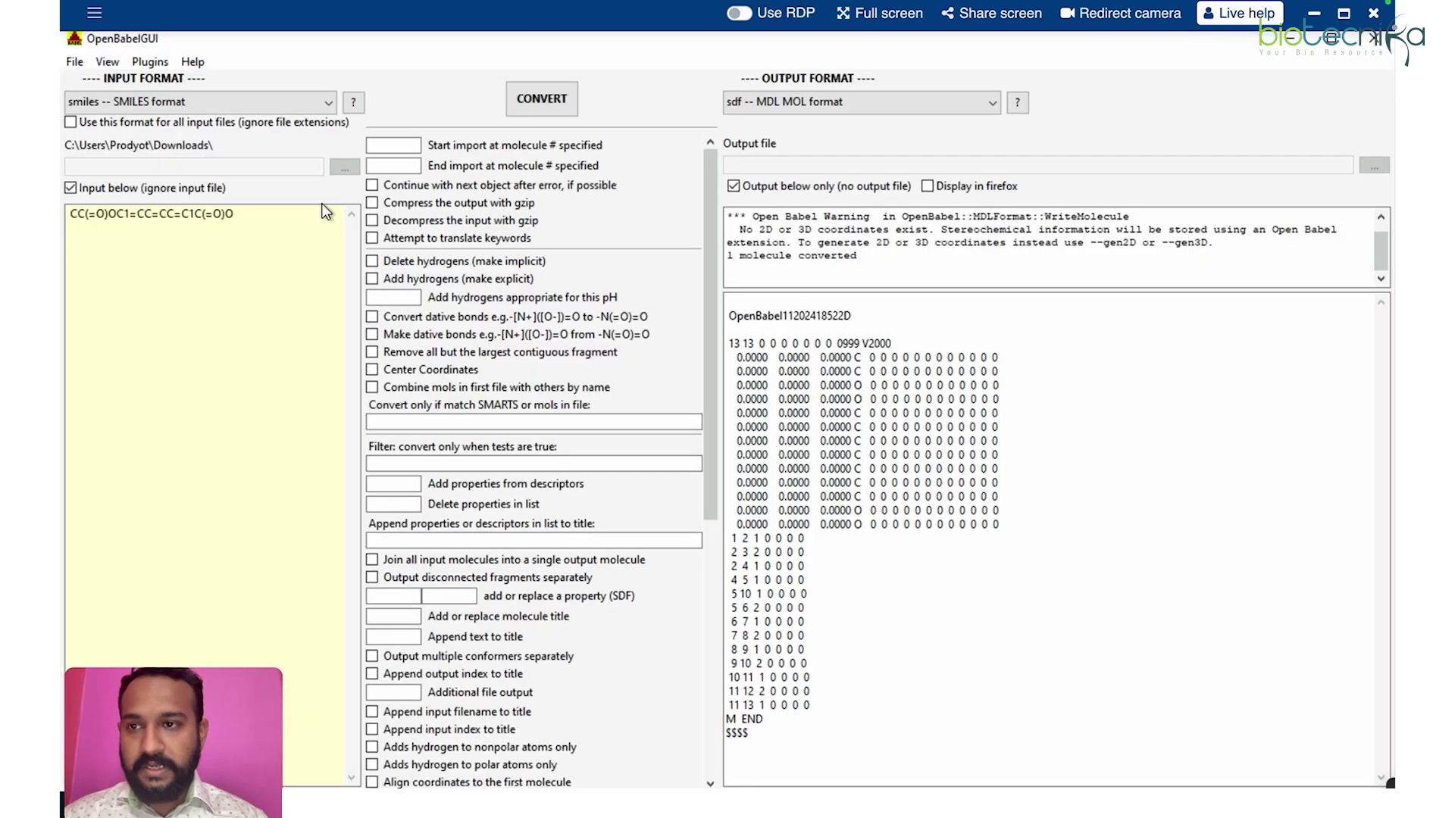
{"action": "left_click", "coordinate": [74, 188]}
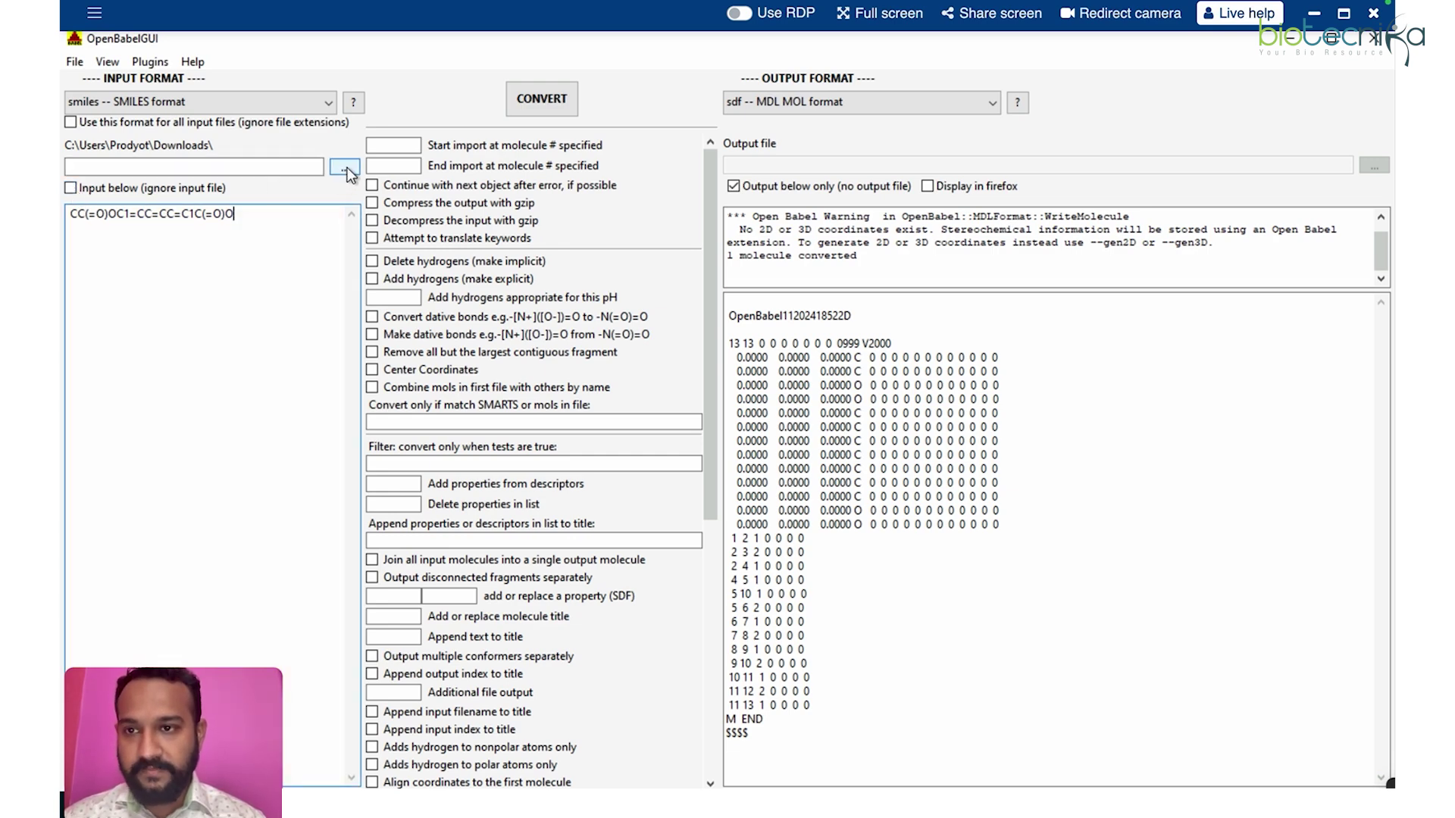
{"action": "left_click", "coordinate": [321, 105]}
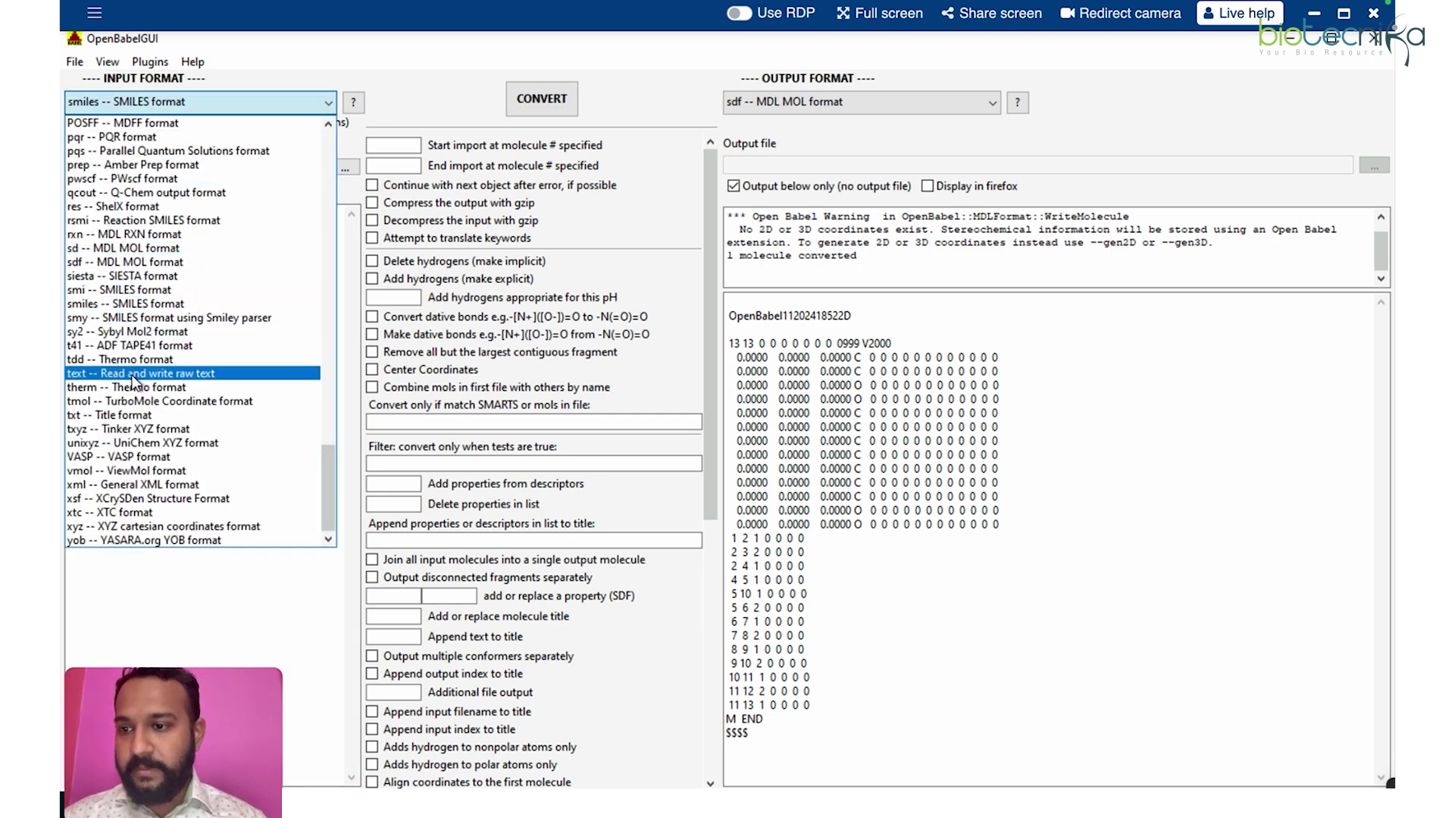
{"action": "key", "text": "p"}
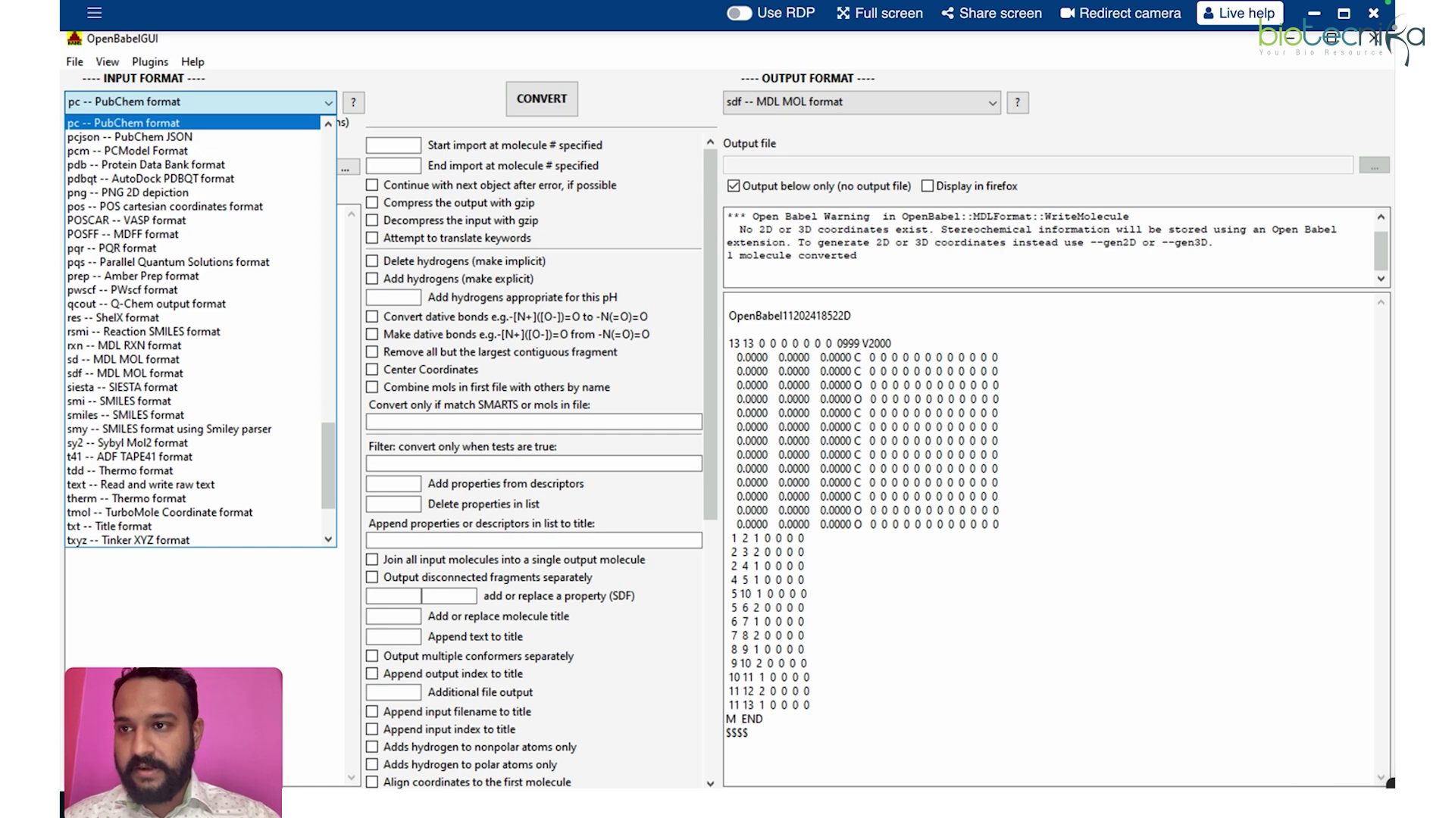
{"action": "left_click", "coordinate": [127, 168]}
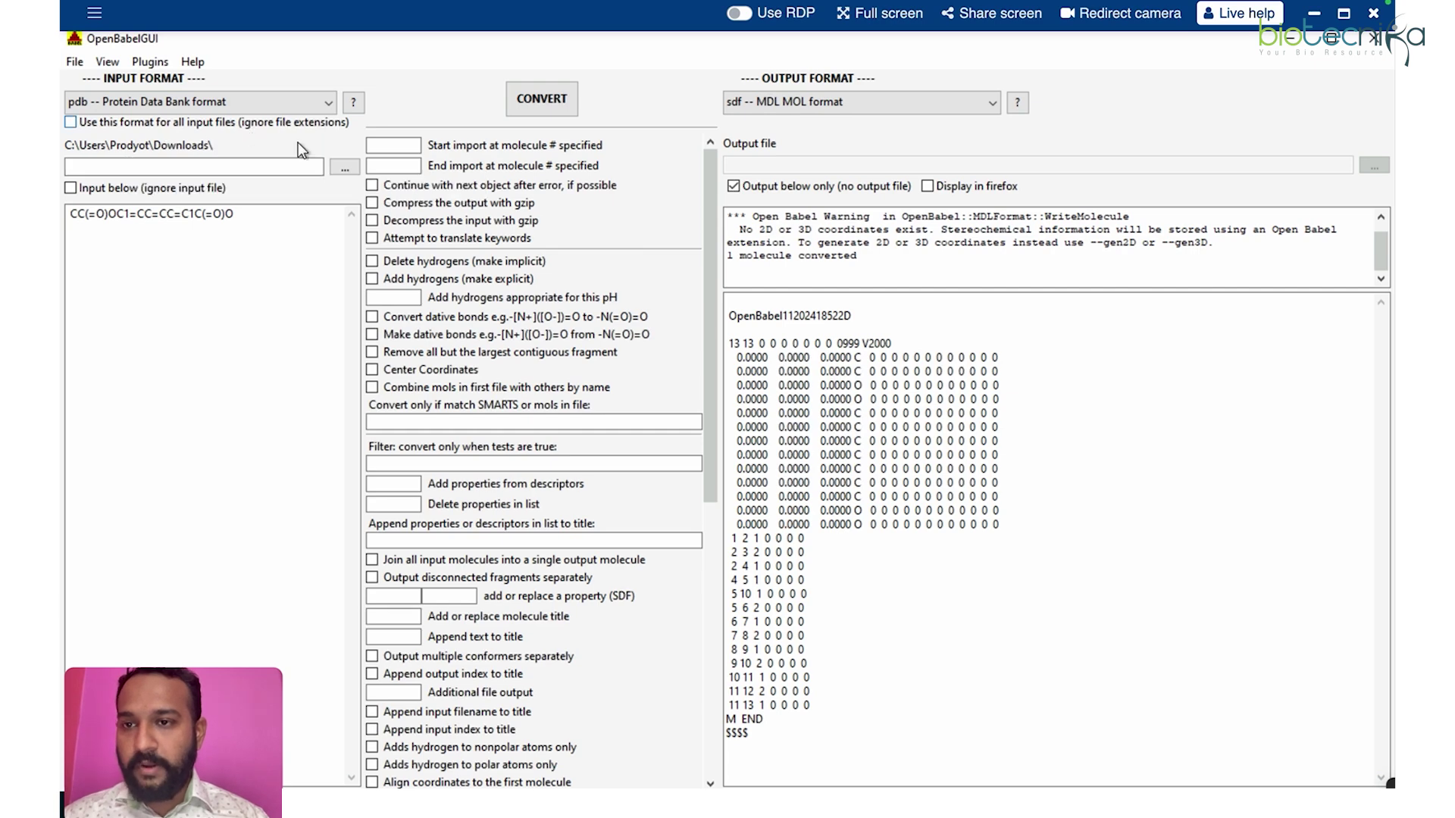
- Load "1bag (1).pdb" from the Downloads folder as the input file and look through its contents
{"action": "left_click", "coordinate": [350, 164]}
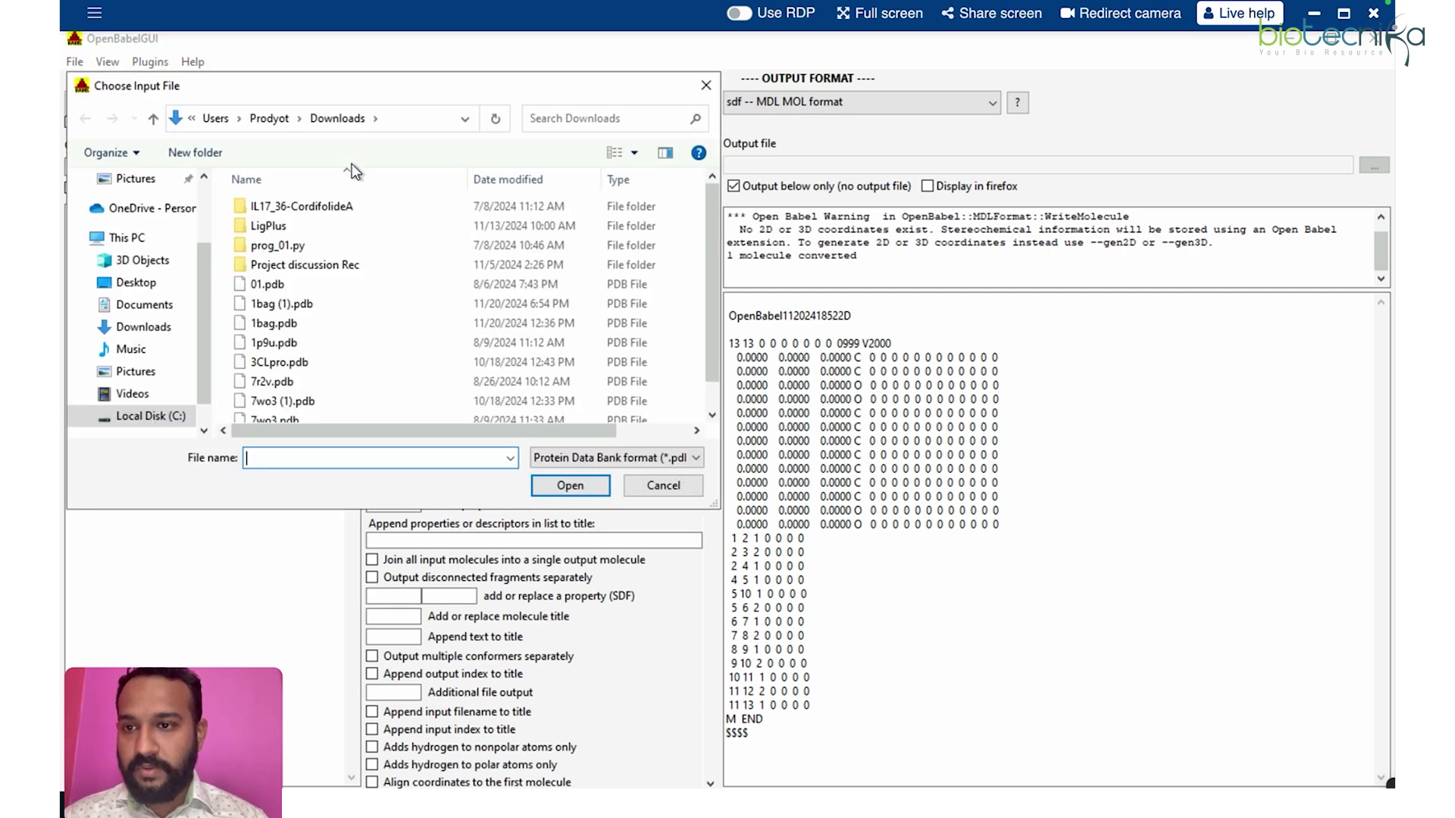
{"action": "scroll", "coordinate": [366, 265], "scroll_direction": "down", "scroll_amount": 1}
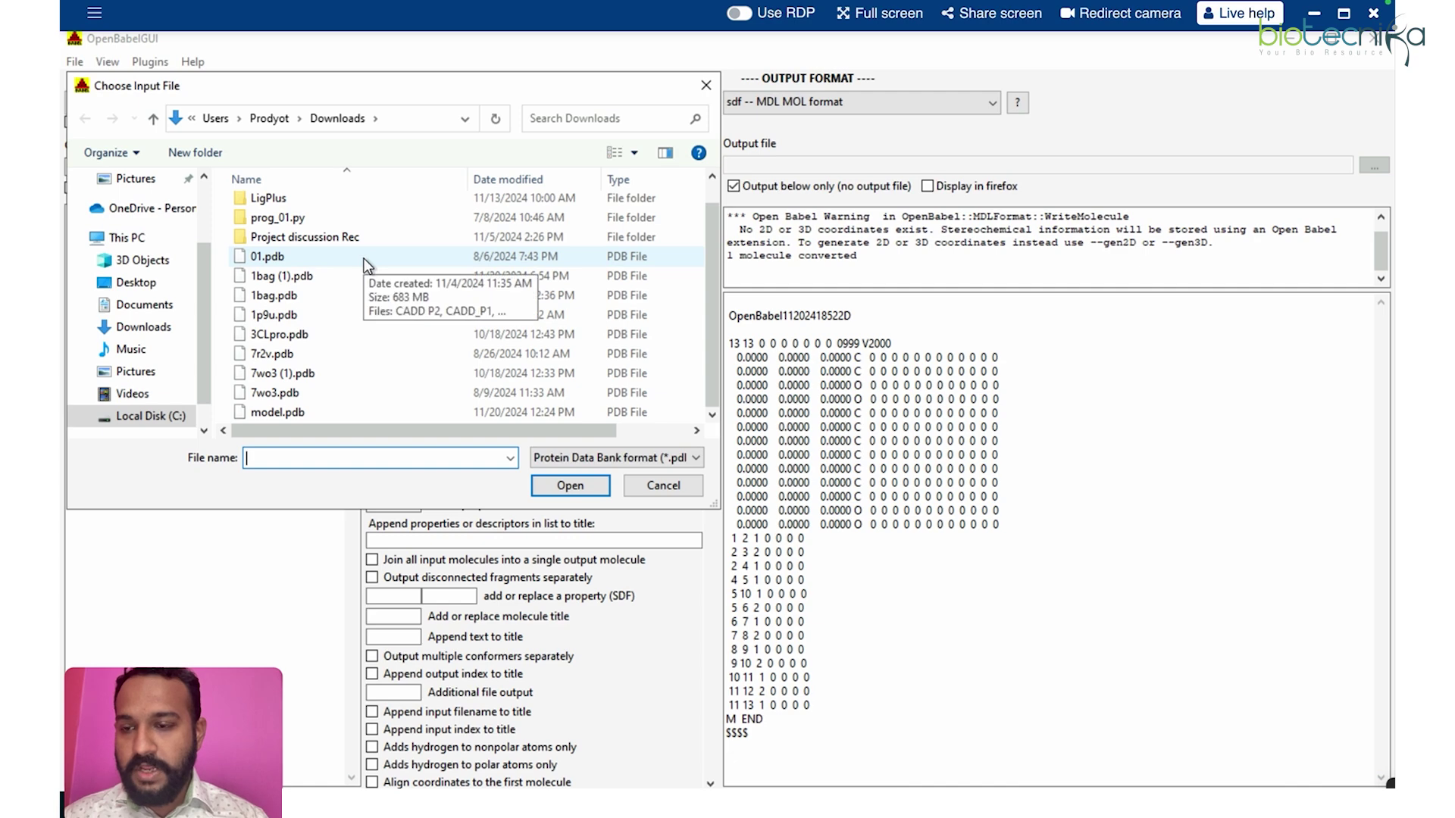
{"action": "left_click", "coordinate": [312, 280]}
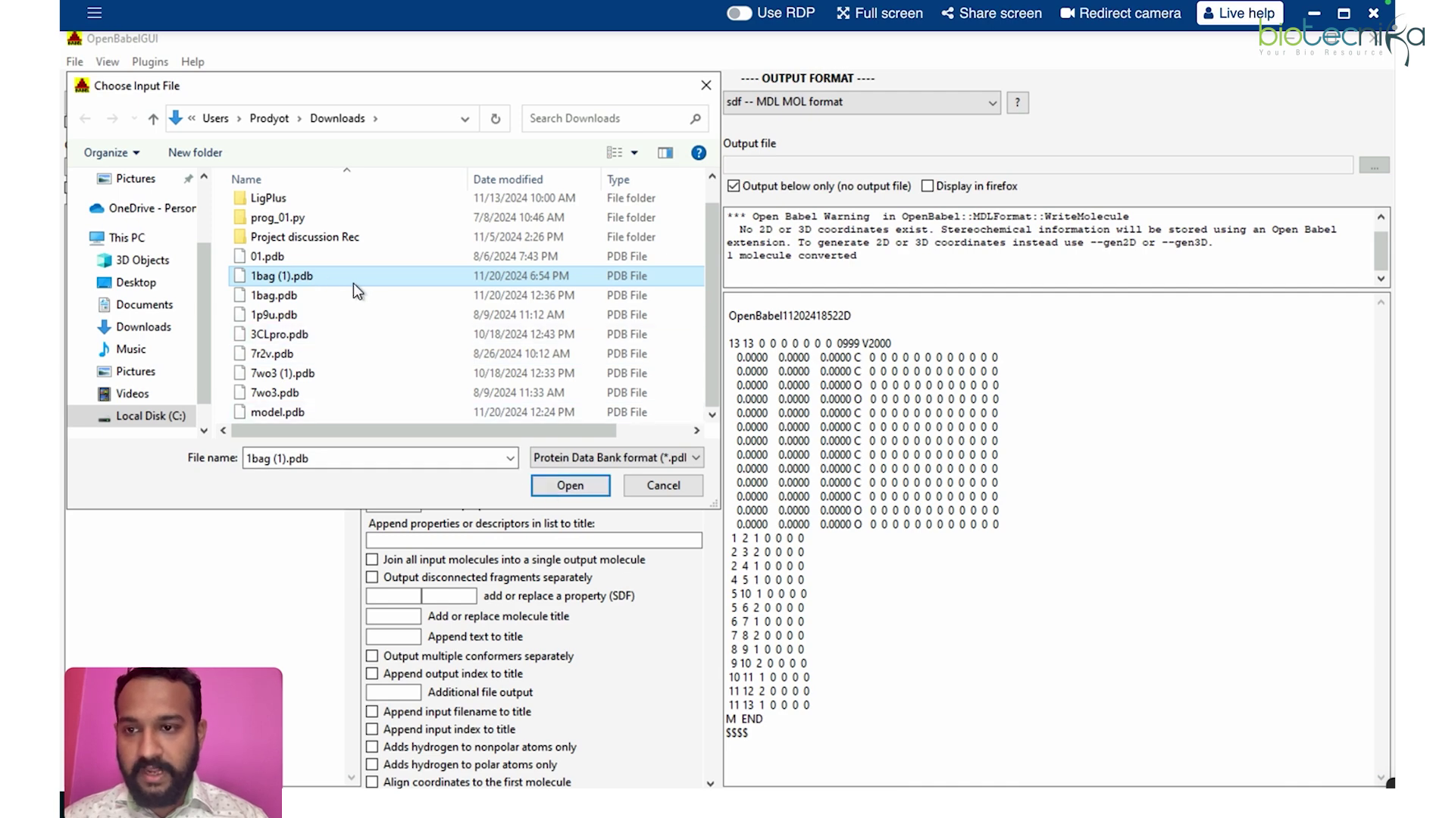
{"action": "left_click", "coordinate": [570, 486]}
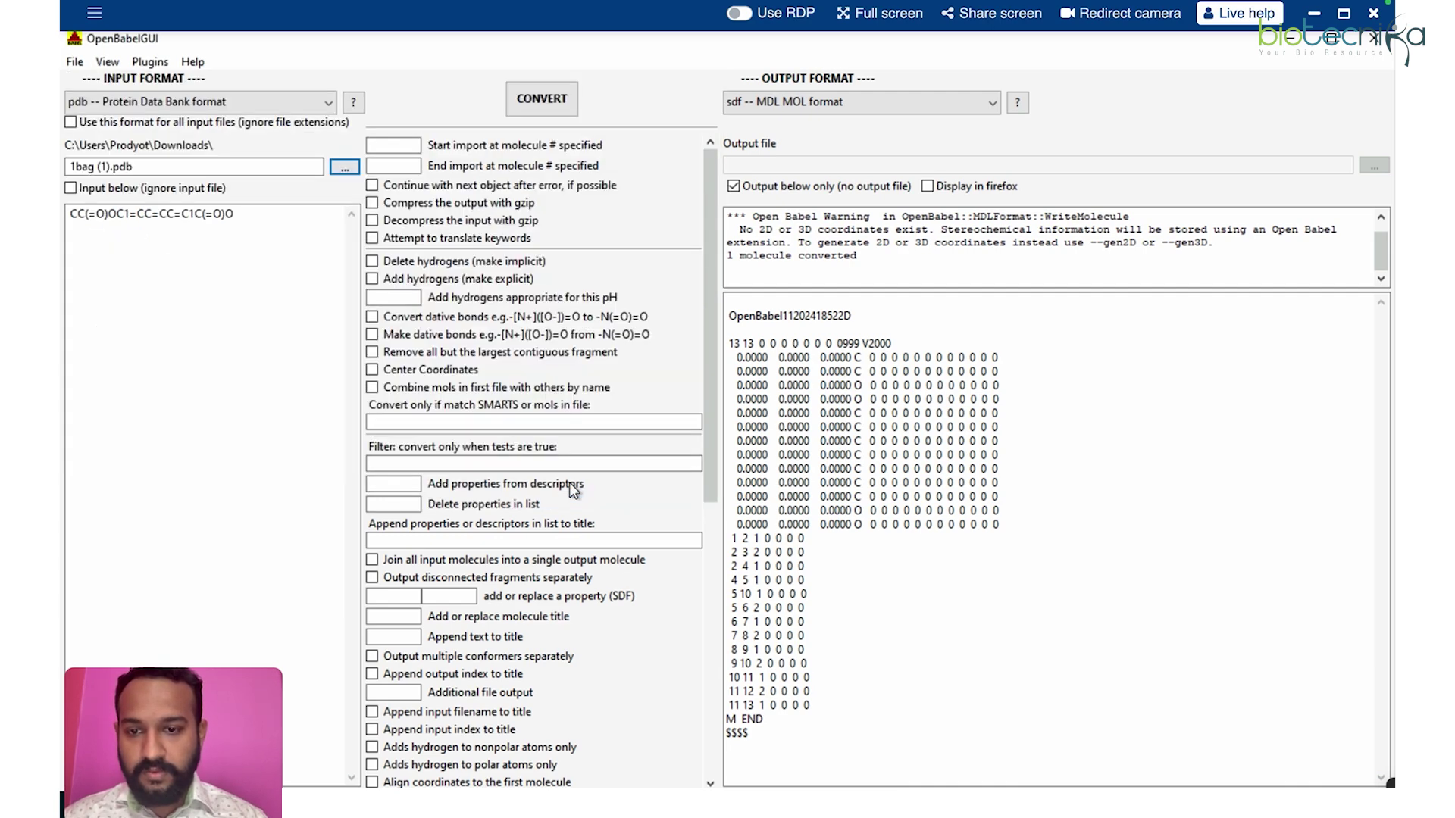
{"action": "scroll", "coordinate": [155, 496], "scroll_direction": "down", "scroll_amount": 12}
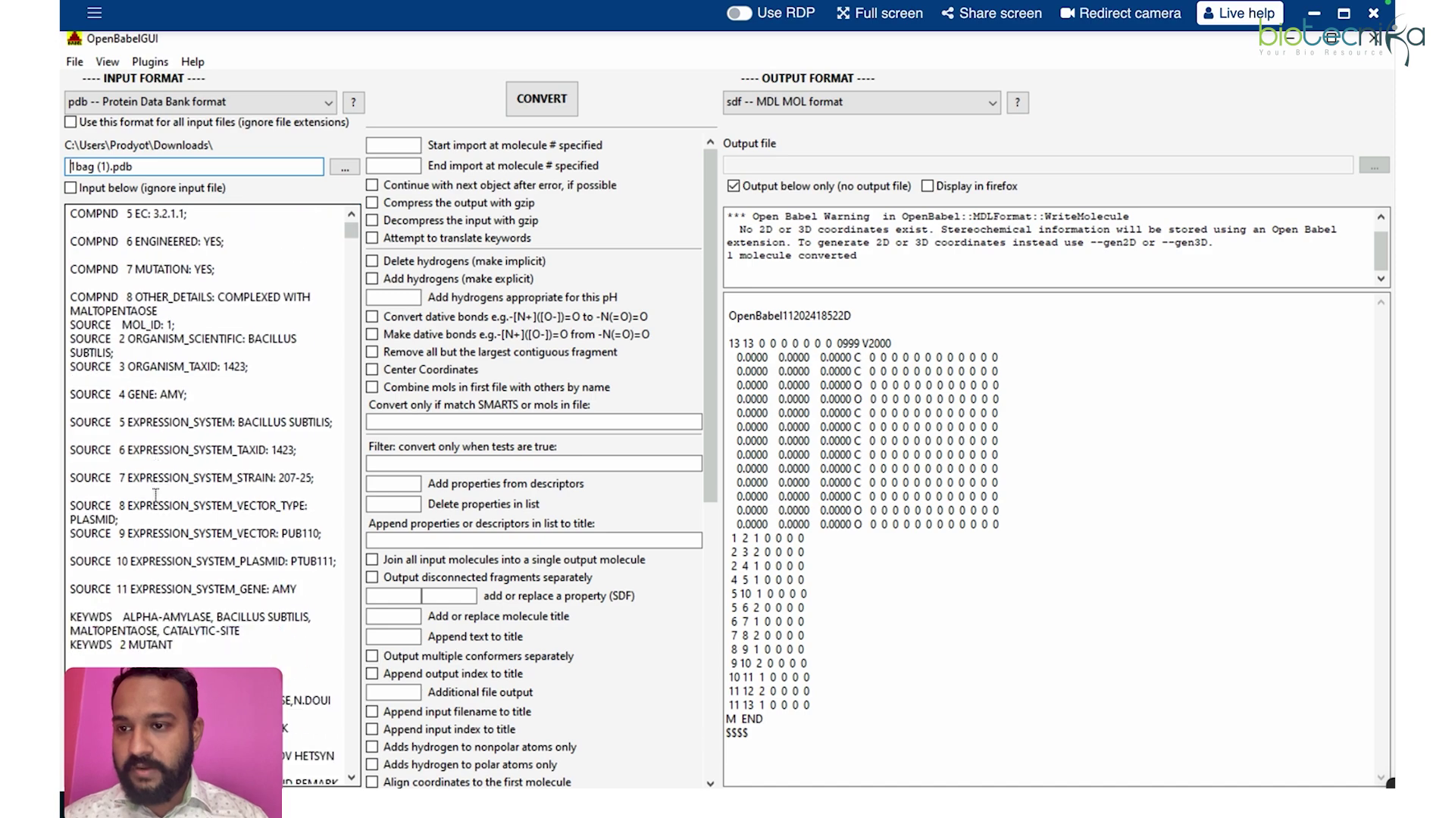
{"action": "scroll", "coordinate": [155, 497], "scroll_direction": "down", "scroll_amount": 10}
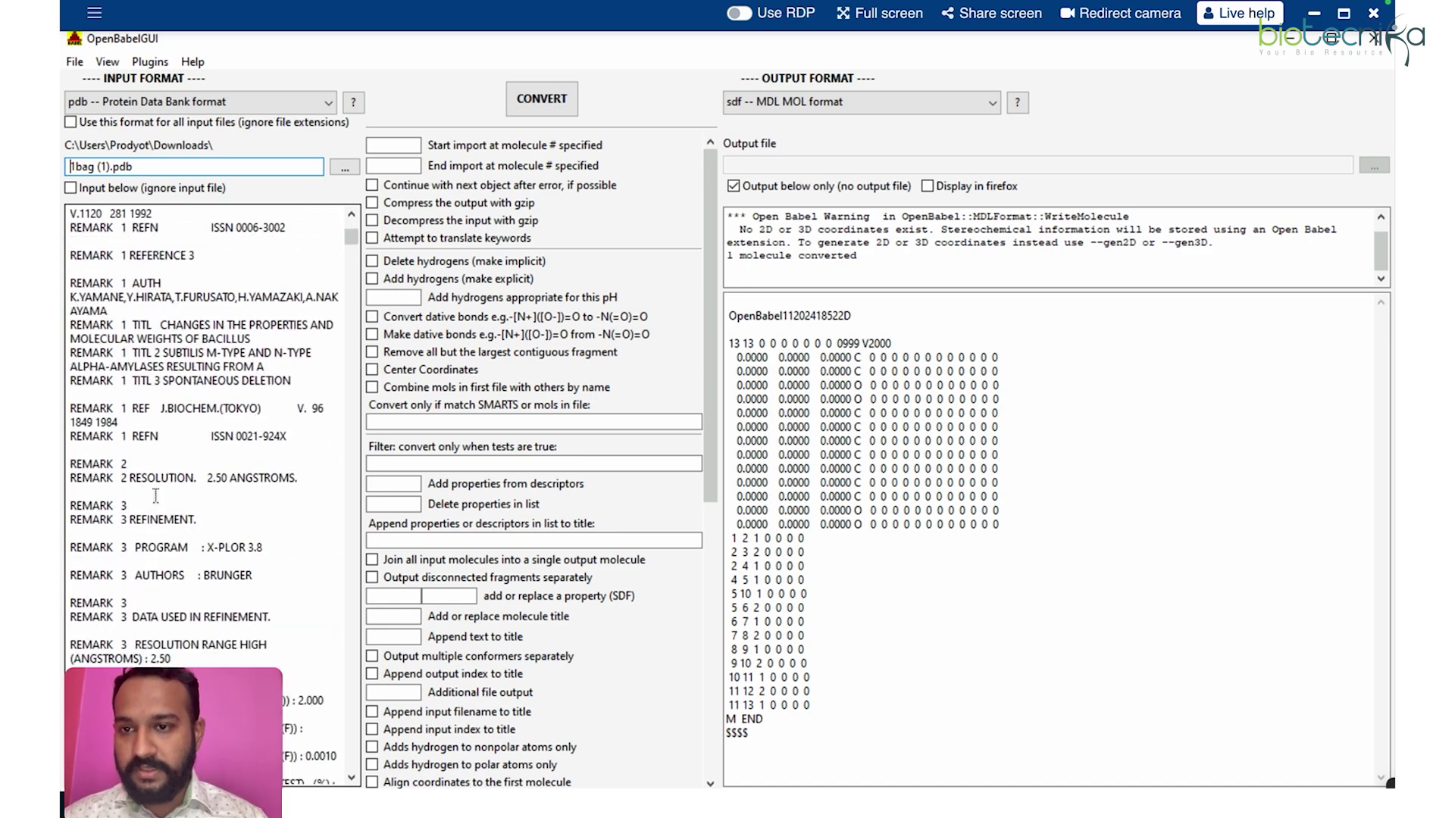
{"action": "left_click_drag", "start_coordinate": [349, 240], "coordinate": [375, 198]}
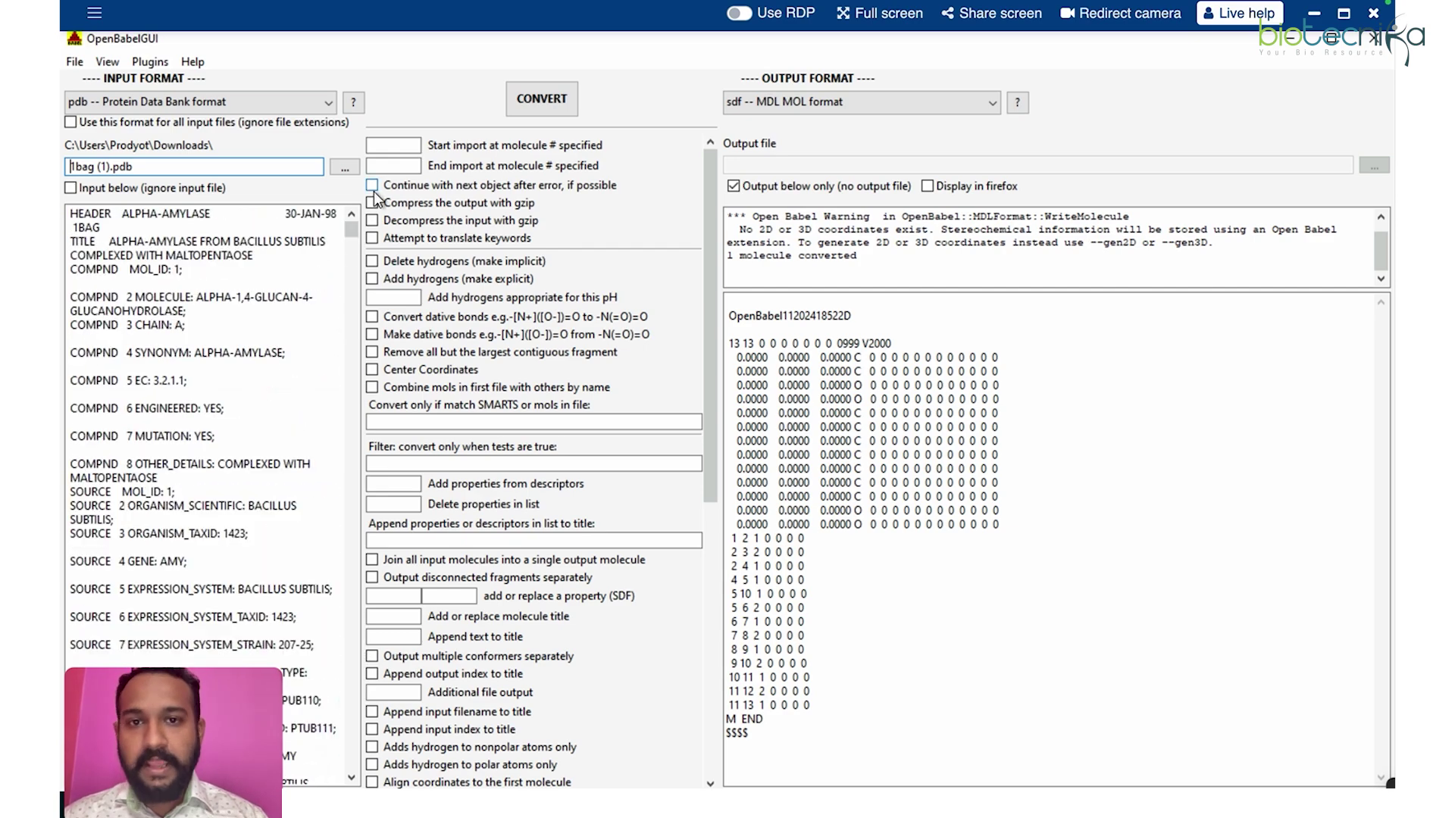
- Convert the loaded structure to the output format "pdbqt -- AutoDock PDBQT format"
{"action": "left_click", "coordinate": [900, 112]}
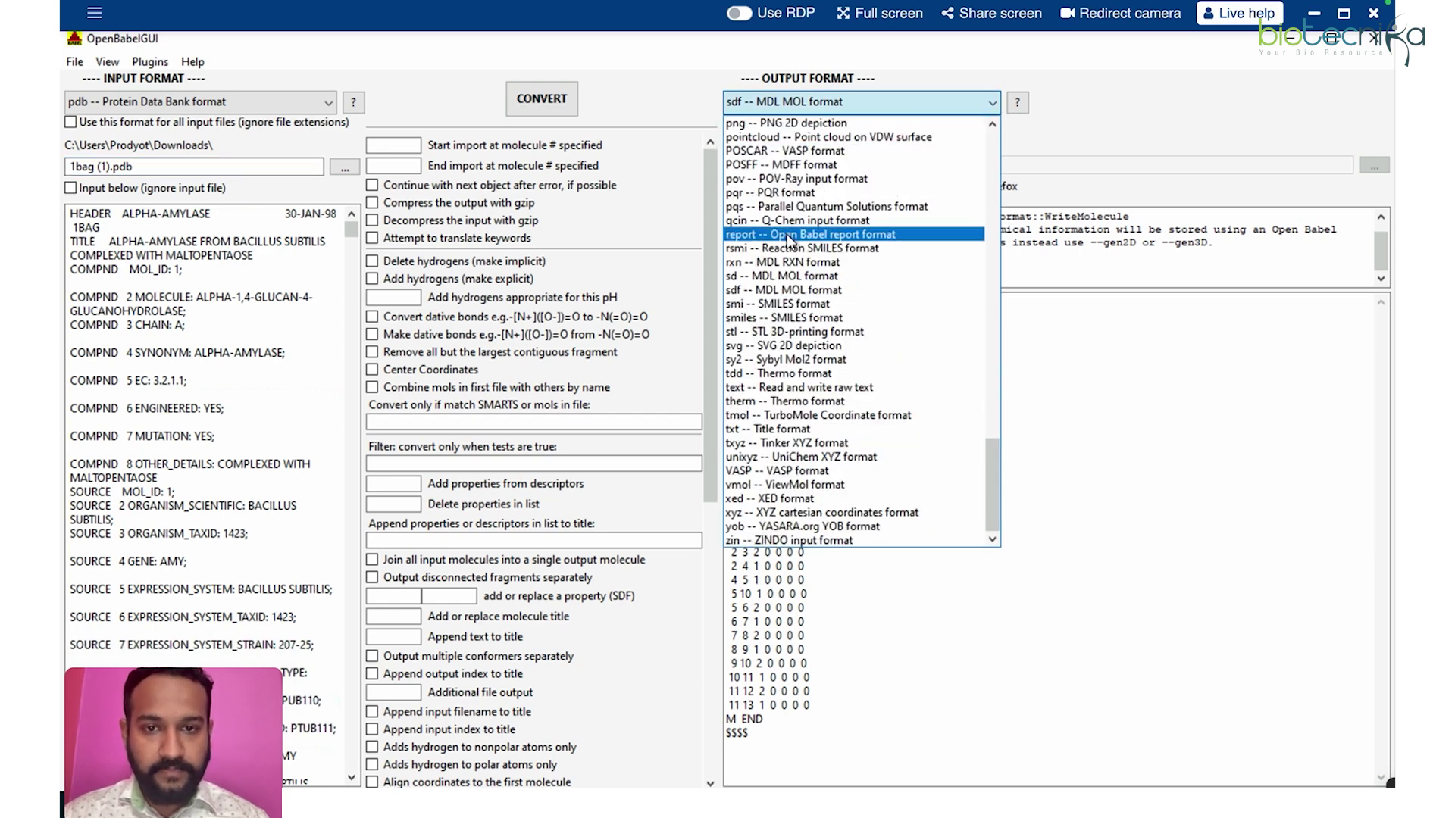
{"action": "key", "text": "p"}
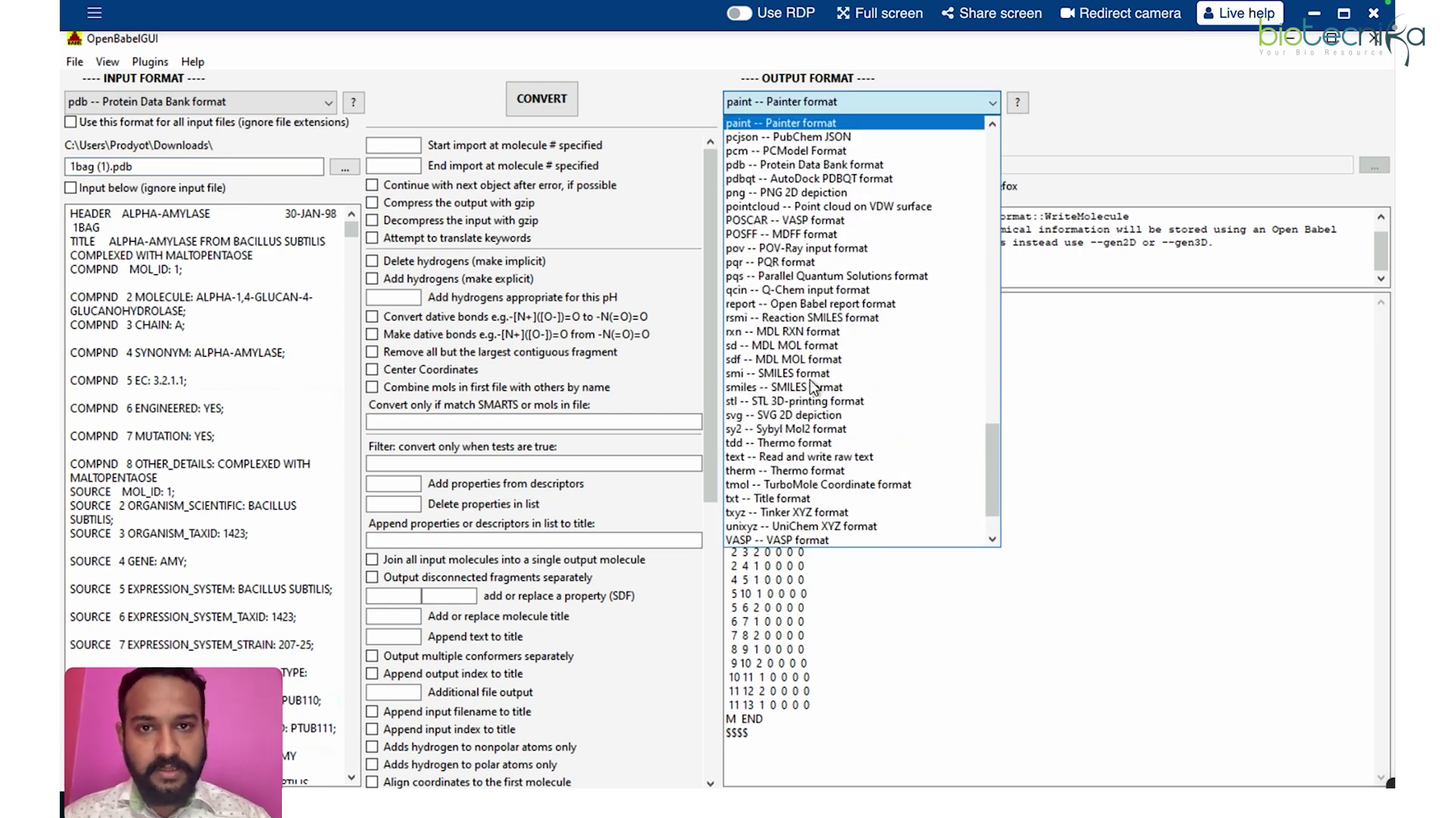
{"action": "left_click", "coordinate": [772, 181]}
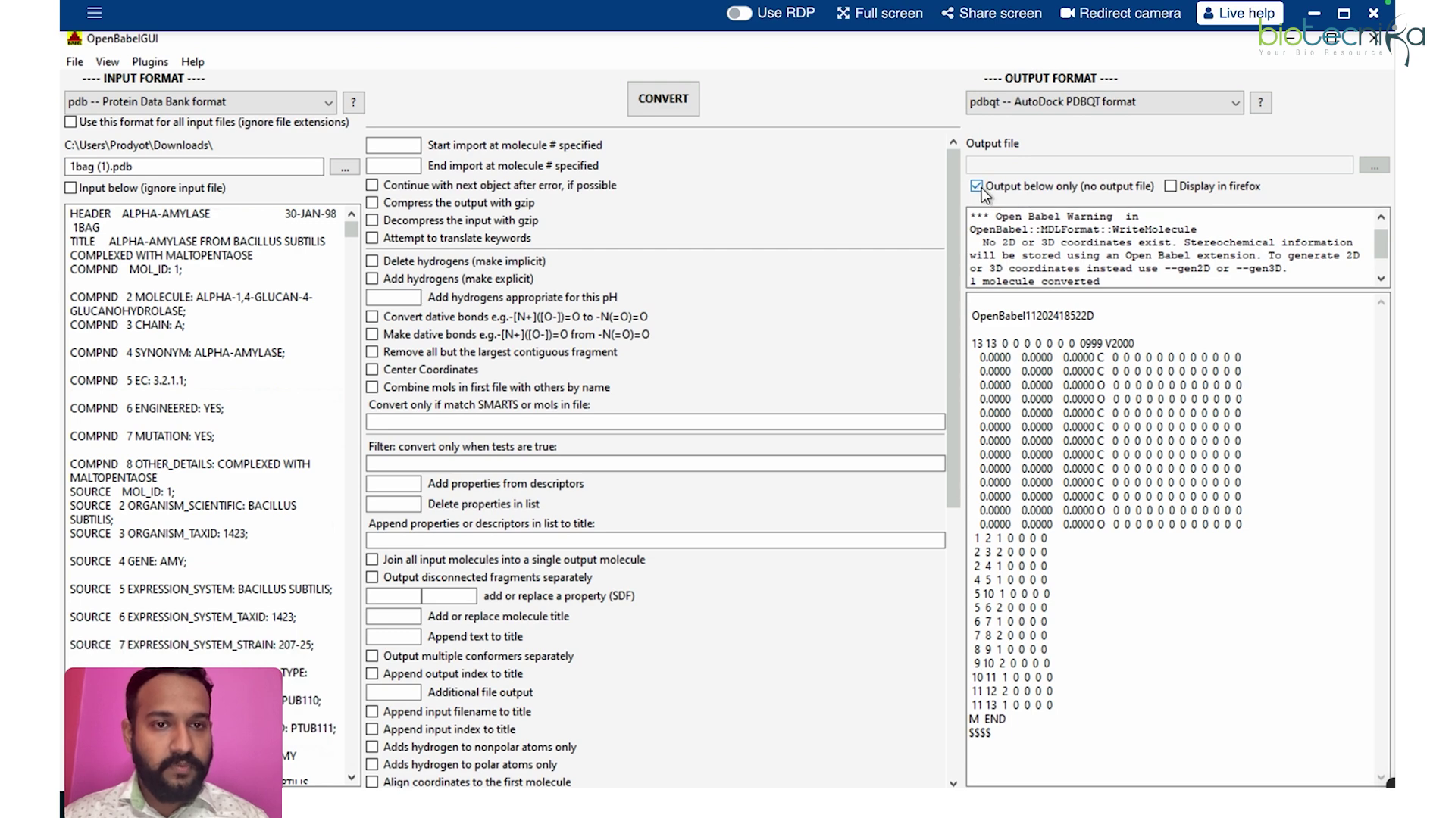
{"action": "left_click", "coordinate": [664, 99]}
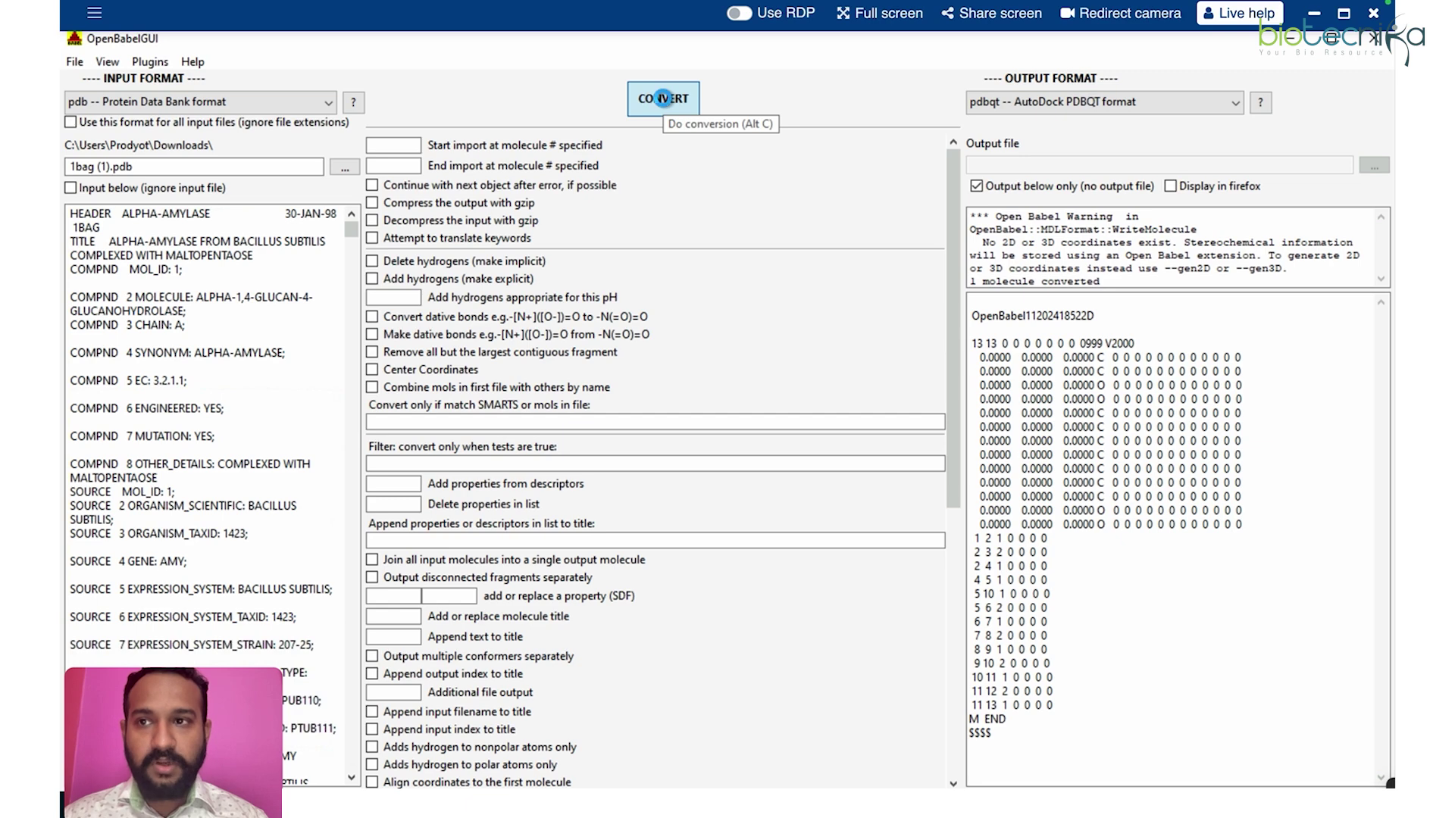
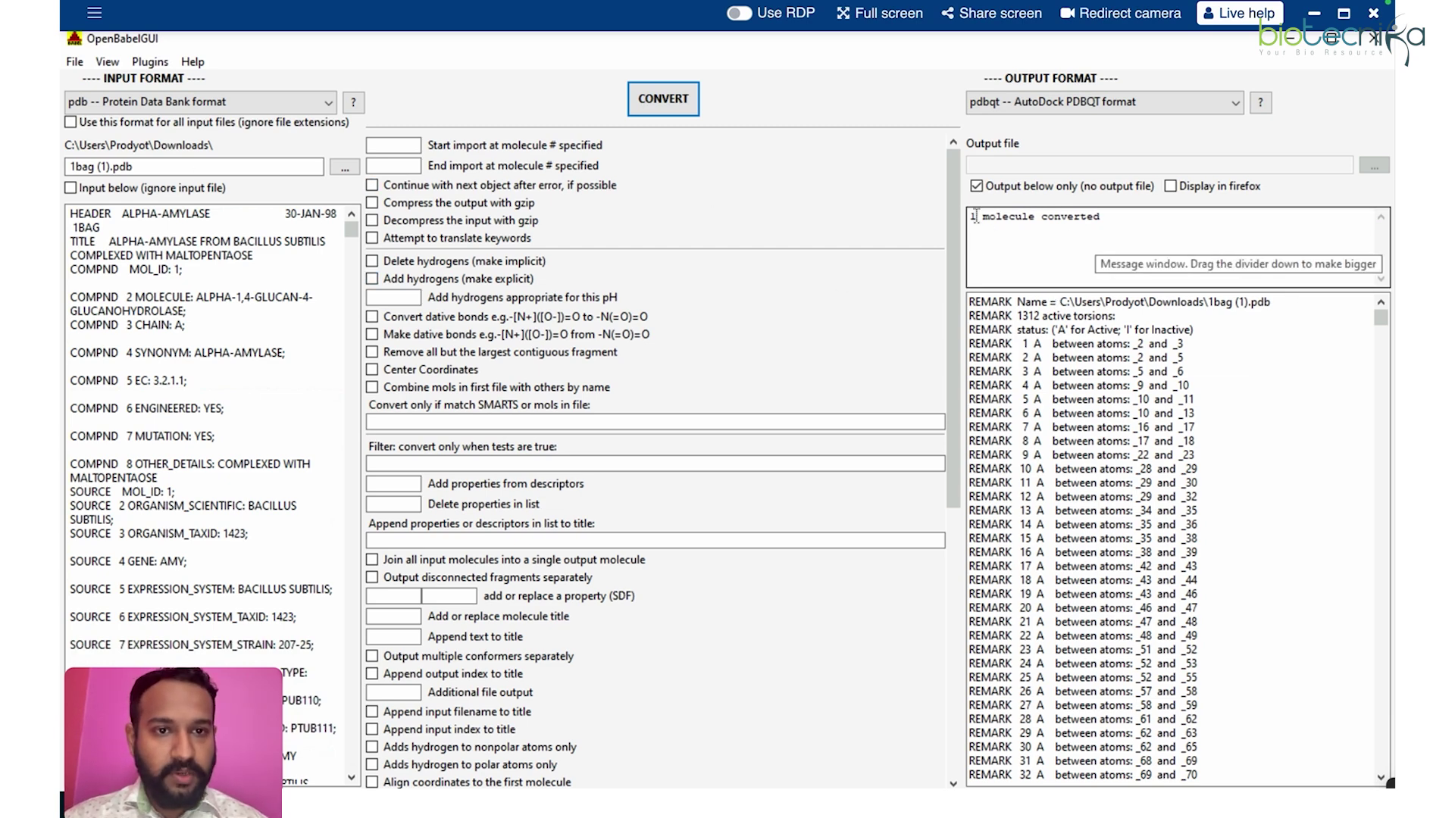
- Examine the conversion message and the generated PDBQT text, and switch to the Mac desktop
{"action": "left_click_drag", "start_coordinate": [972, 217], "coordinate": [1103, 217]}
{"action": "scroll", "coordinate": [1272, 510], "scroll_direction": "down", "scroll_amount": 1}
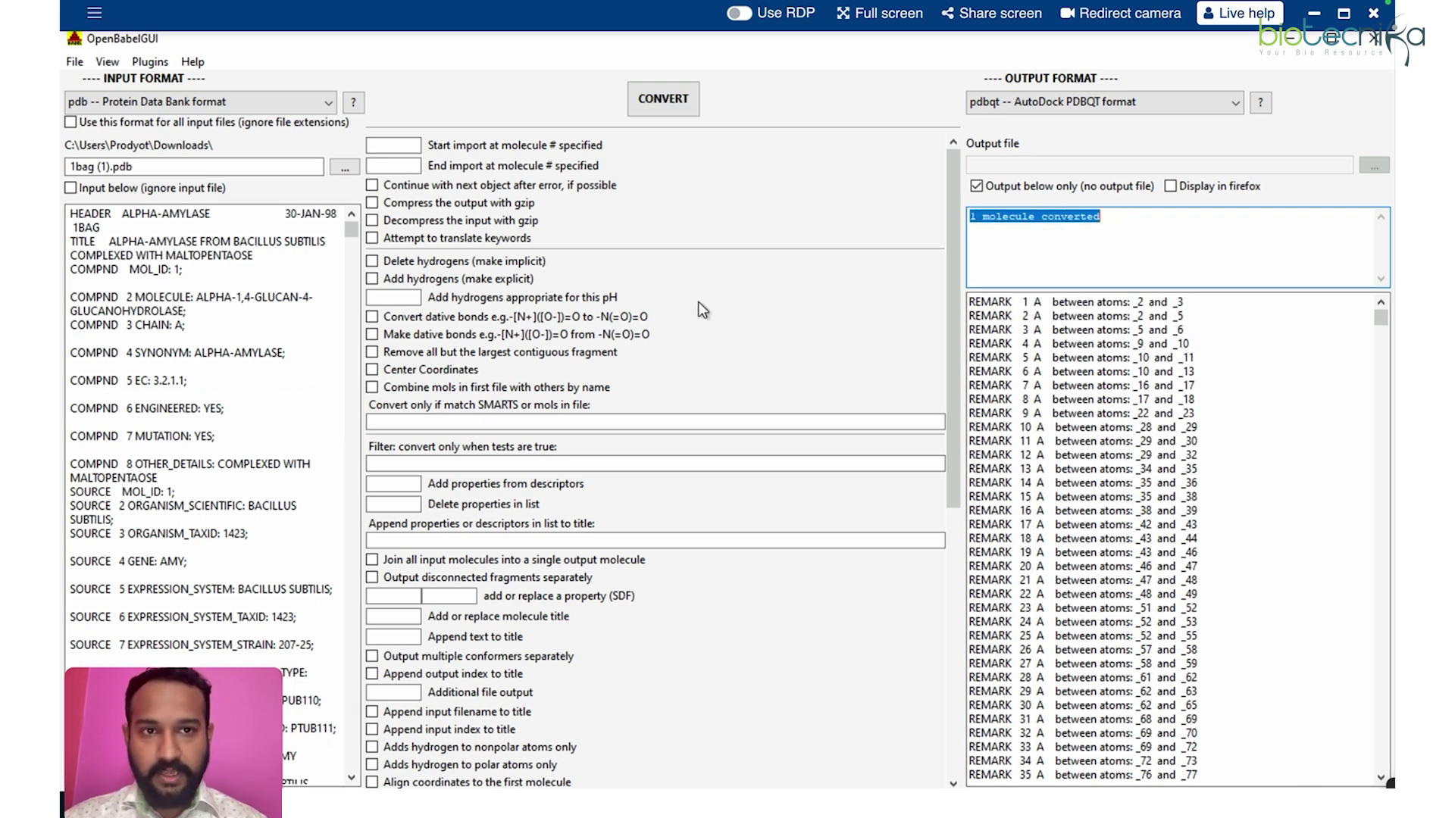
{"action": "scroll", "coordinate": [1178, 443], "scroll_direction": "up", "scroll_amount": 1}
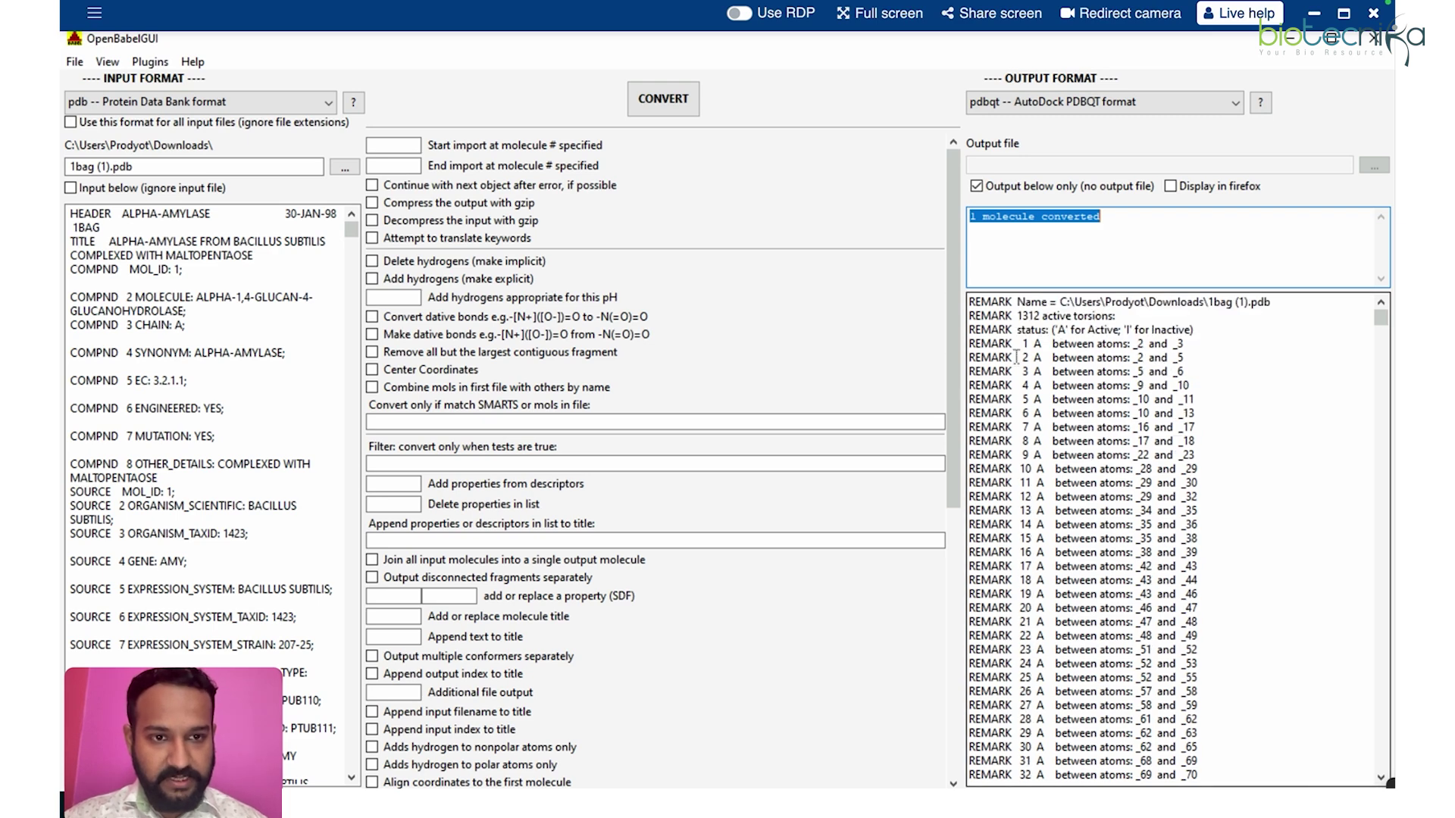
{"action": "scroll", "coordinate": [1128, 482], "scroll_direction": "down", "scroll_amount": 14}
{"action": "scroll", "coordinate": [1129, 482], "scroll_direction": "down", "scroll_amount": 7}
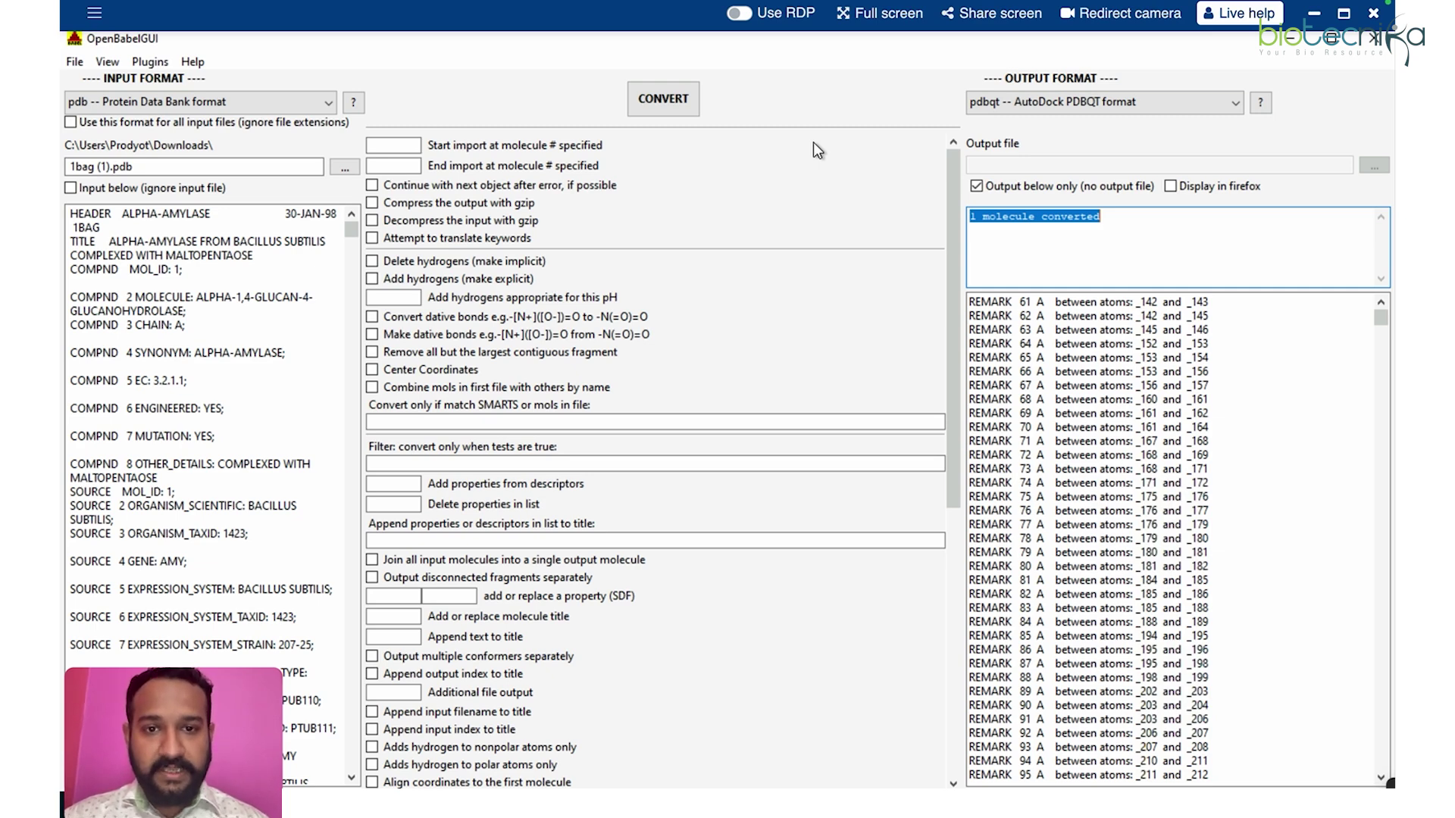
{"action": "key", "text": "ctrl+Up"}
{"action": "left_click", "coordinate": [834, 169]}
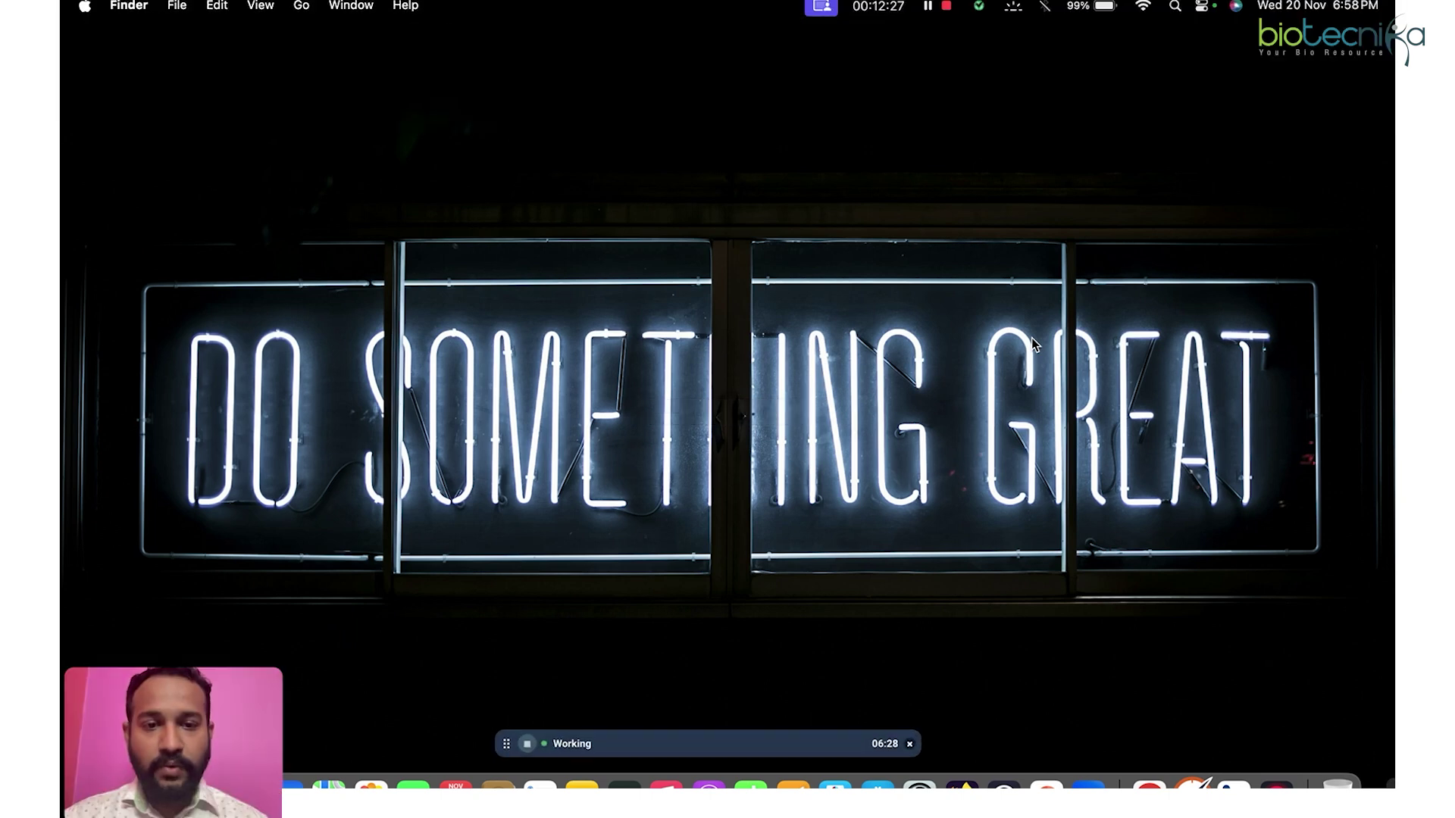